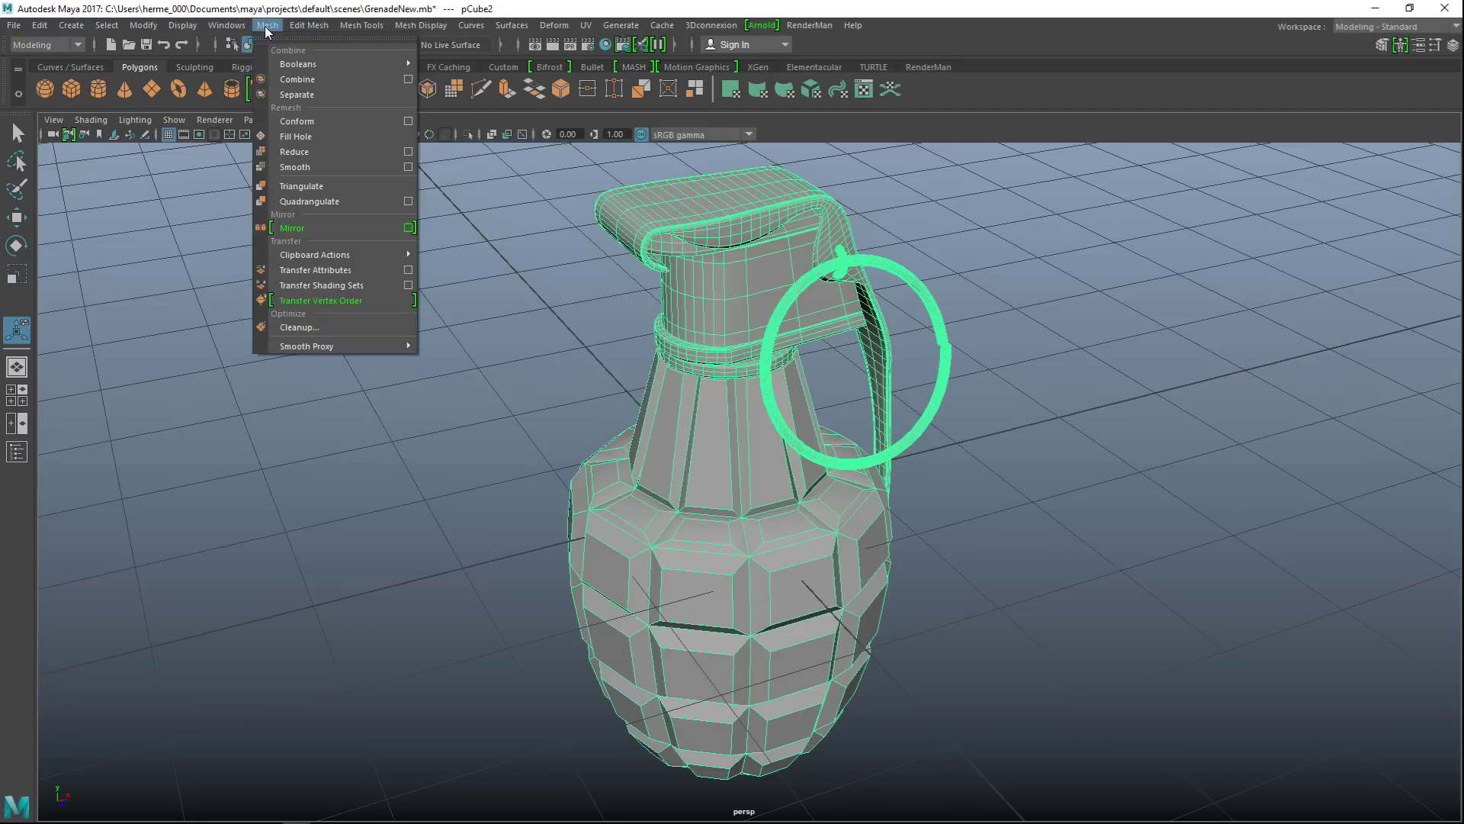
Separate the combined grenade mesh into individual objects and select the parts one by one to check them.
{"action": "left_click", "coordinate": [323, 94]}
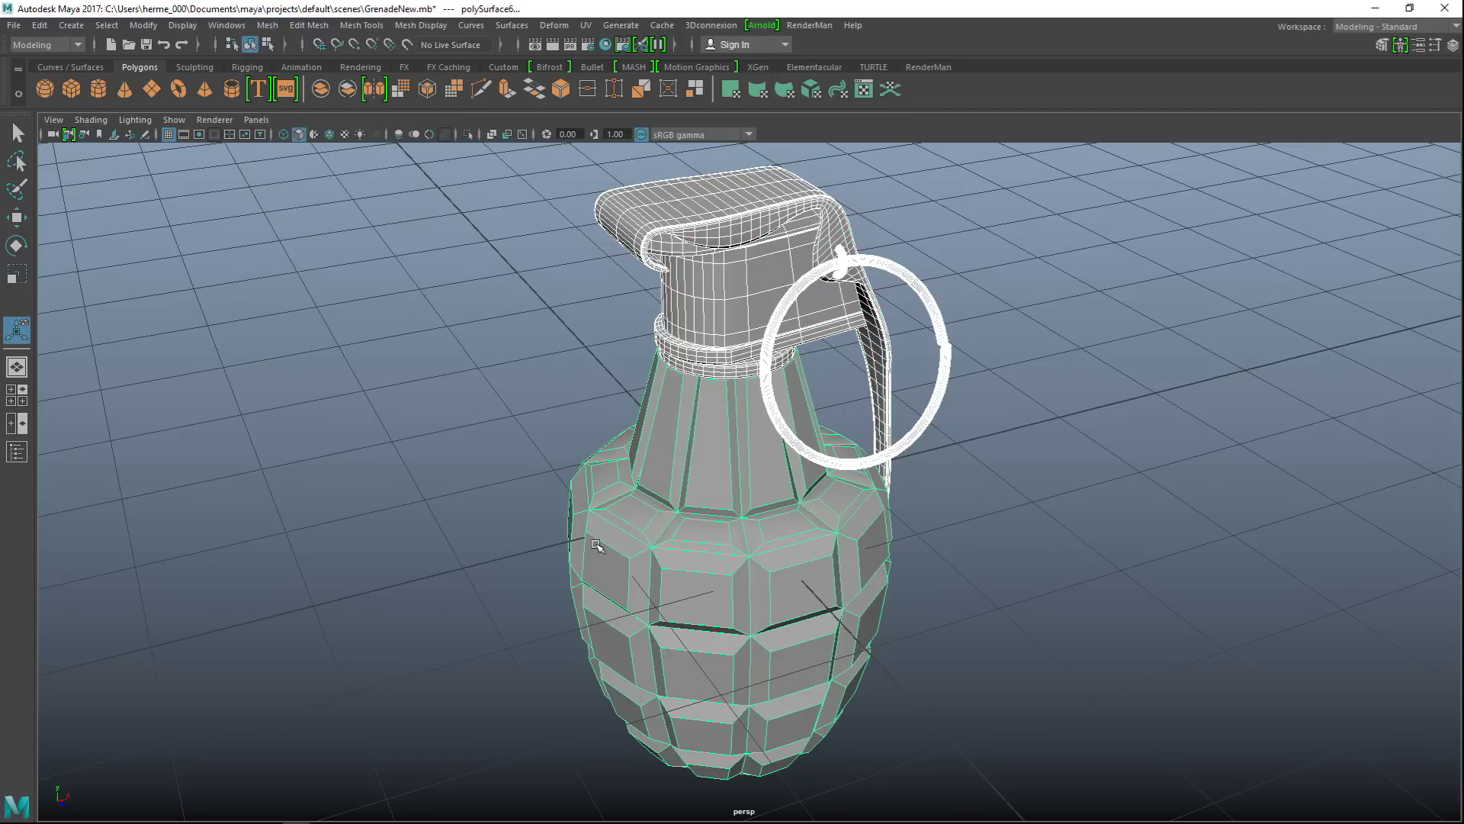
{"action": "left_click", "coordinate": [714, 551]}
{"action": "left_click", "coordinate": [714, 302]}
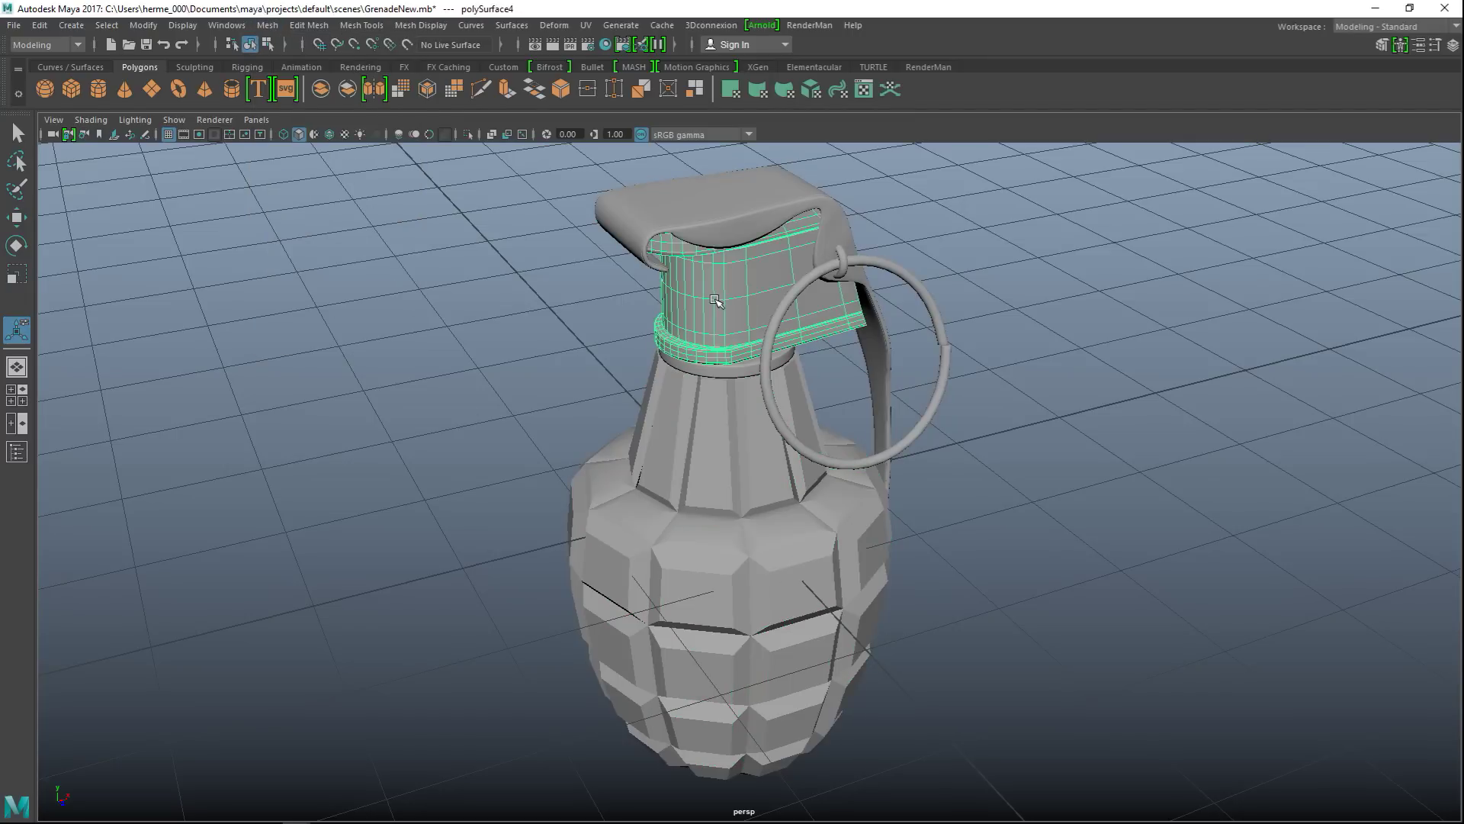
{"action": "left_click", "coordinate": [706, 220]}
{"action": "left_click", "coordinate": [718, 371]}
{"action": "left_click", "coordinate": [778, 420]}
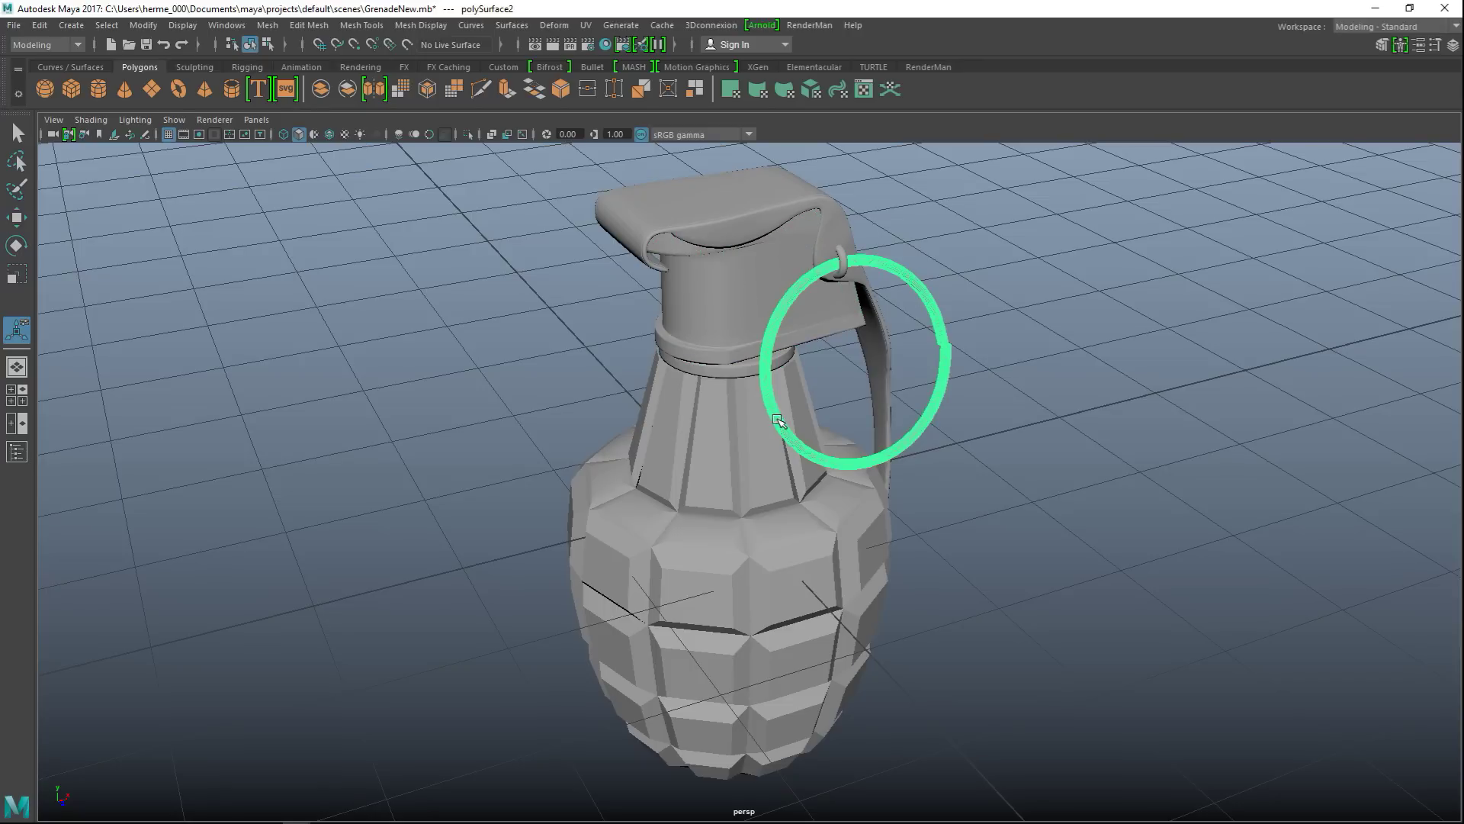
{"action": "left_click", "coordinate": [841, 256]}
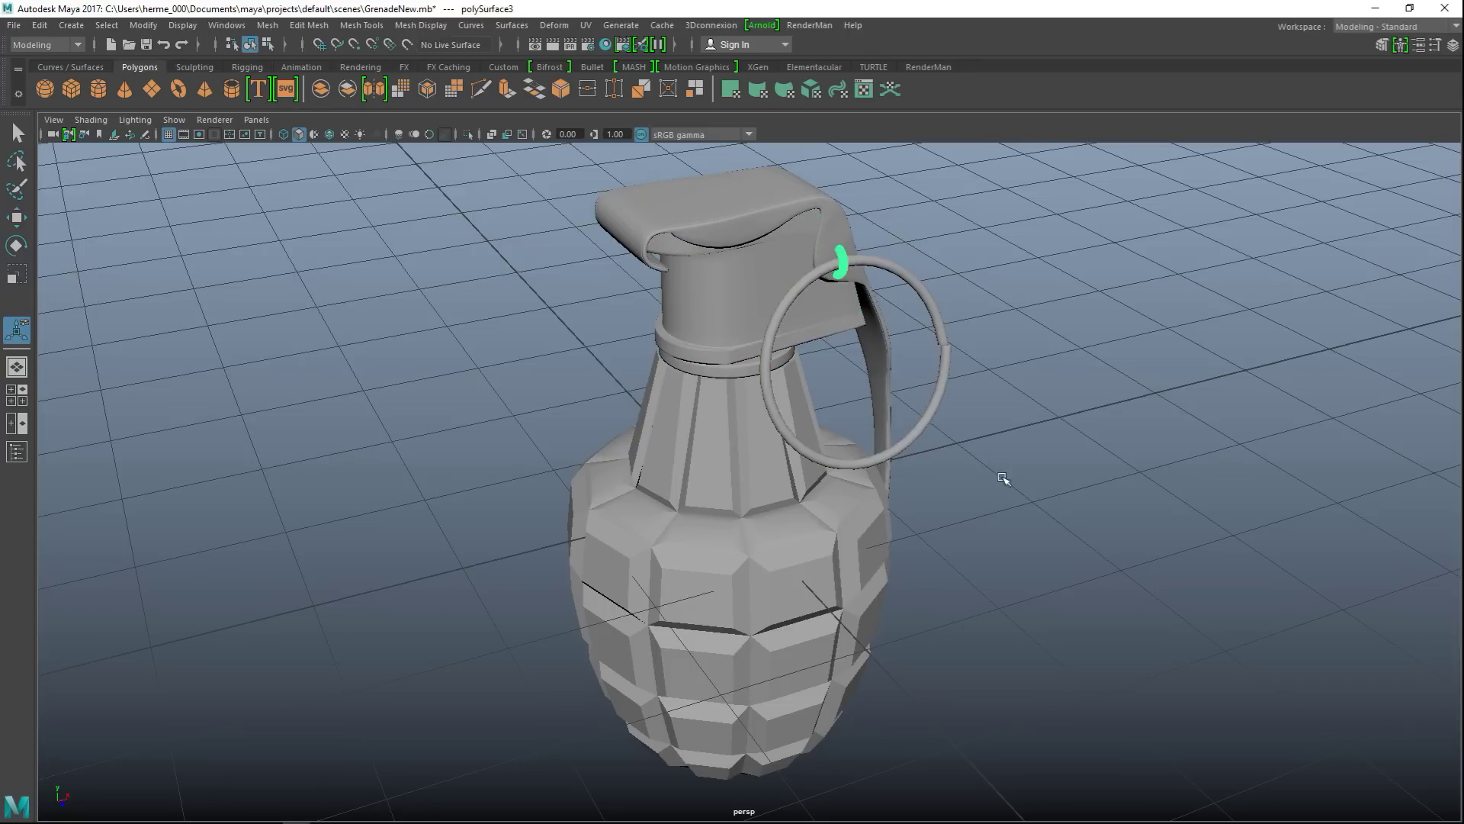
{"action": "mouse_move", "coordinate": [1142, 627]}
{"action": "left_mouse_down", "text": "alt"}
{"action": "mouse_move", "coordinate": [1157, 572]}
{"action": "mouse_move", "coordinate": [1092, 632]}
{"action": "mouse_move", "coordinate": [1065, 630]}
{"action": "mouse_move", "coordinate": [1134, 595]}
{"action": "mouse_move", "coordinate": [1163, 613]}
{"action": "left_mouse_up", "text": "alt"}
{"action": "left_click", "coordinate": [747, 566]}
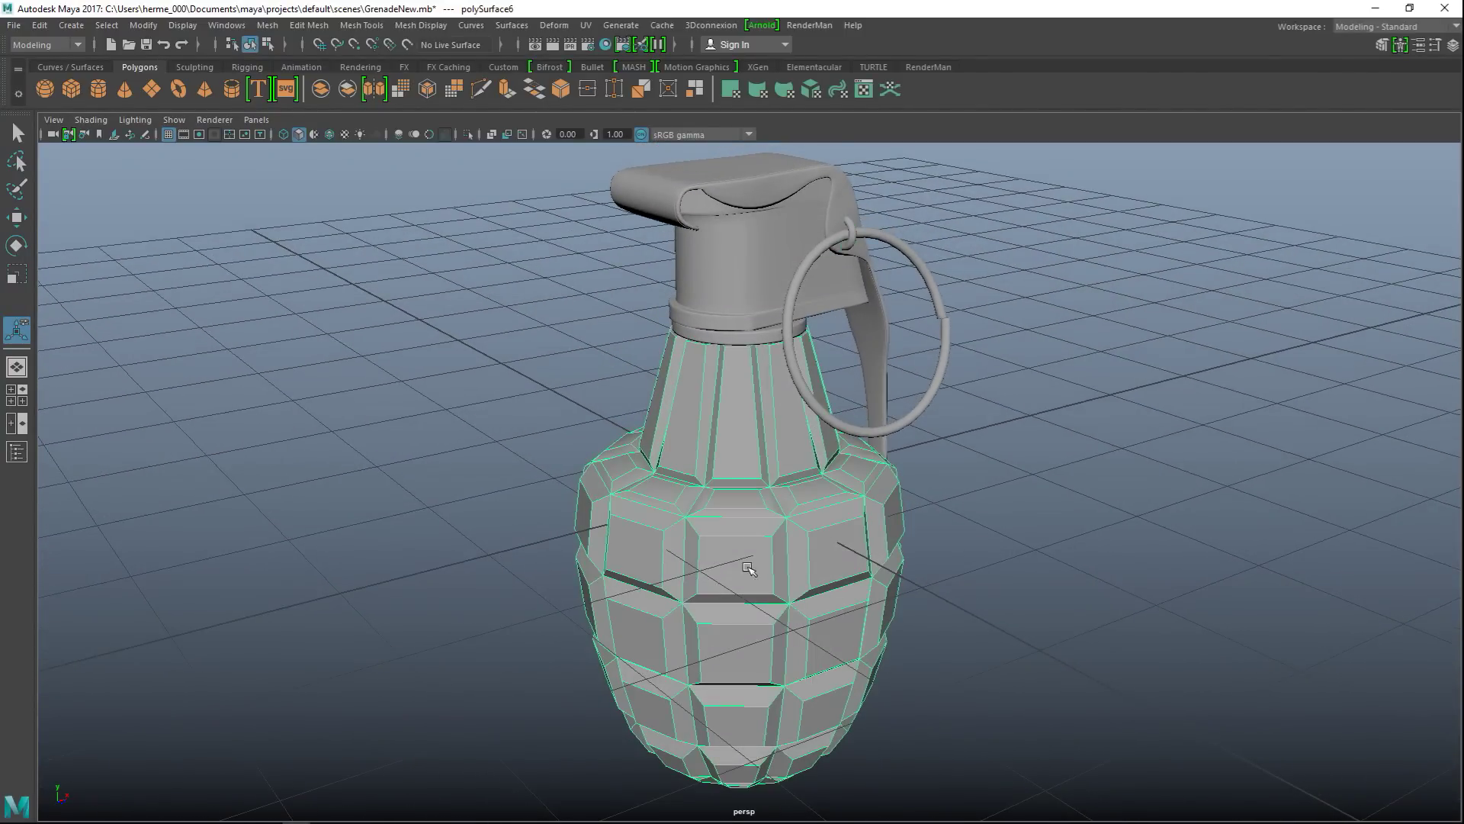
Hide the lever, head, ring, pin and neck collar, leaving only the segmented grenade body.
{"action": "middle_click_drag", "start_coordinate": [1075, 630], "coordinate": [839, 658], "text": "alt"}
{"action": "right_click_drag", "start_coordinate": [774, 607], "coordinate": [634, 465], "text": "alt"}
{"action": "left_click_drag", "start_coordinate": [382, 223], "coordinate": [734, 349]}
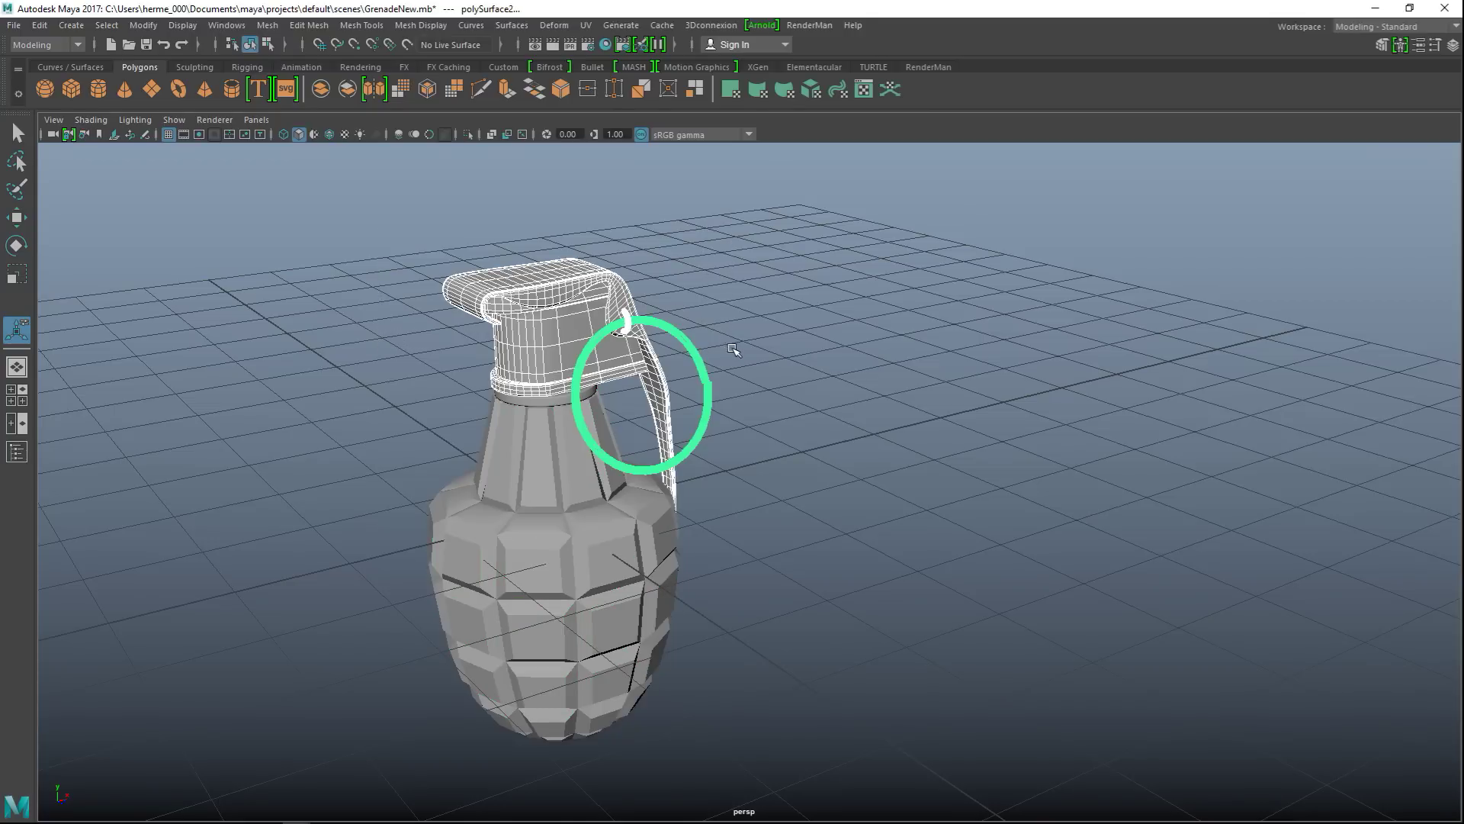
{"action": "key", "text": "ctrl+h"}
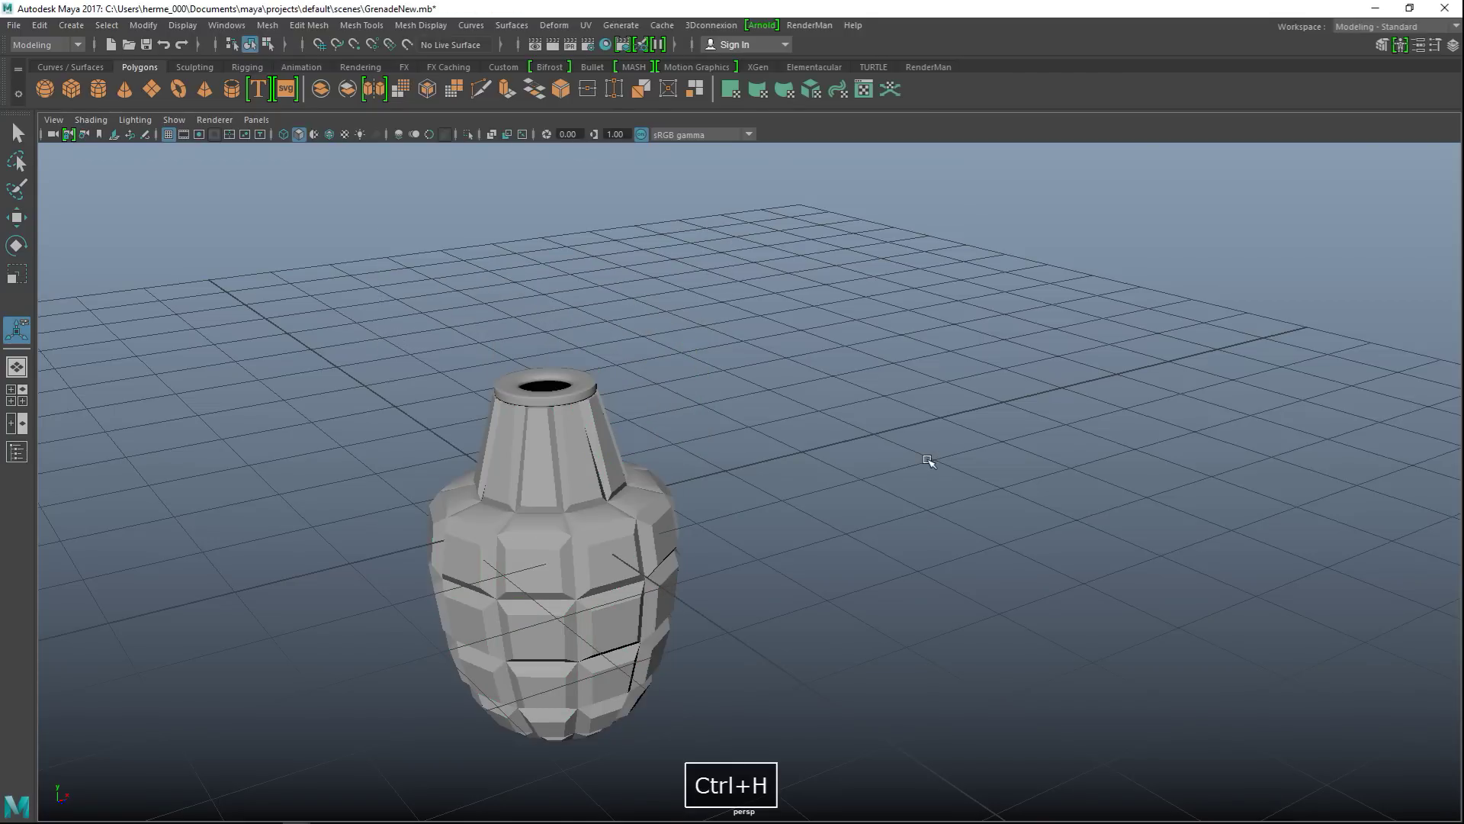
{"action": "left_click", "coordinate": [568, 402]}
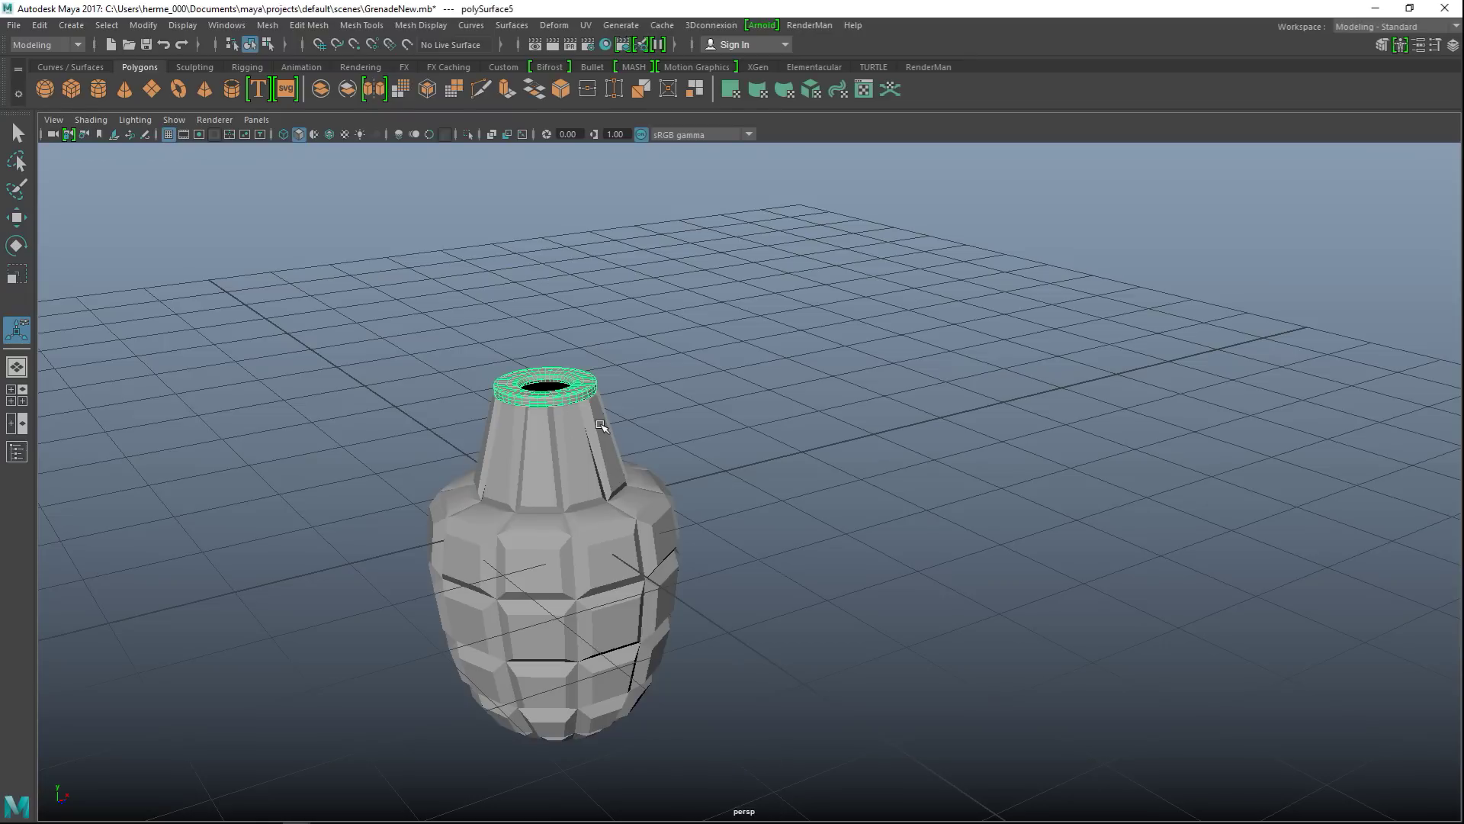
{"action": "key", "text": "ctrl+h"}
Apply a Cylindrical UV projection to the segmented grenade body.
{"action": "left_click", "coordinate": [565, 569]}
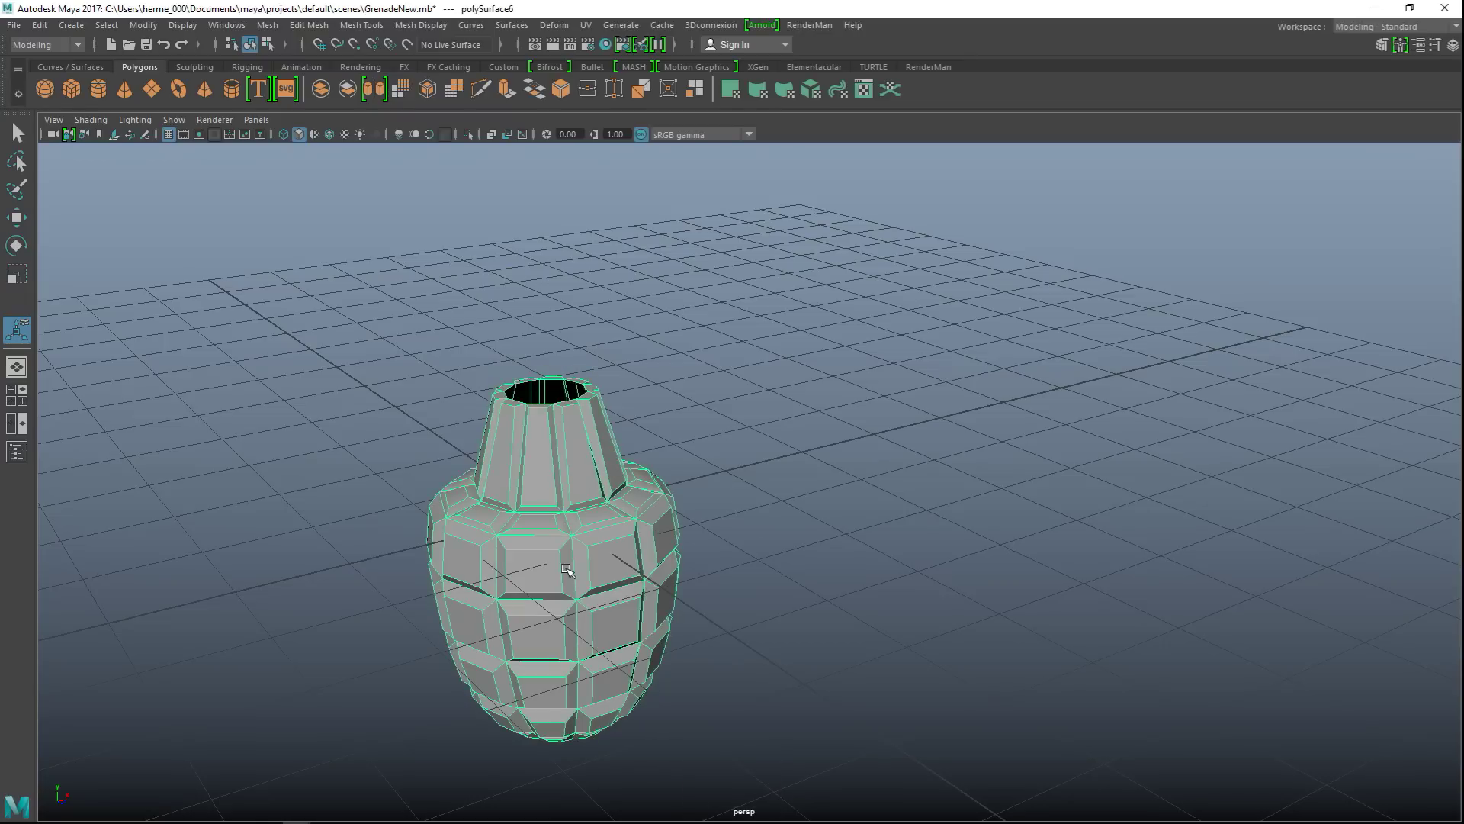
{"action": "right_click_drag", "start_coordinate": [841, 598], "coordinate": [863, 600], "text": "alt"}
{"action": "middle_click_drag", "start_coordinate": [857, 621], "coordinate": [941, 592], "text": "alt"}
{"action": "left_click_drag", "start_coordinate": [942, 592], "coordinate": [898, 604], "text": "alt"}
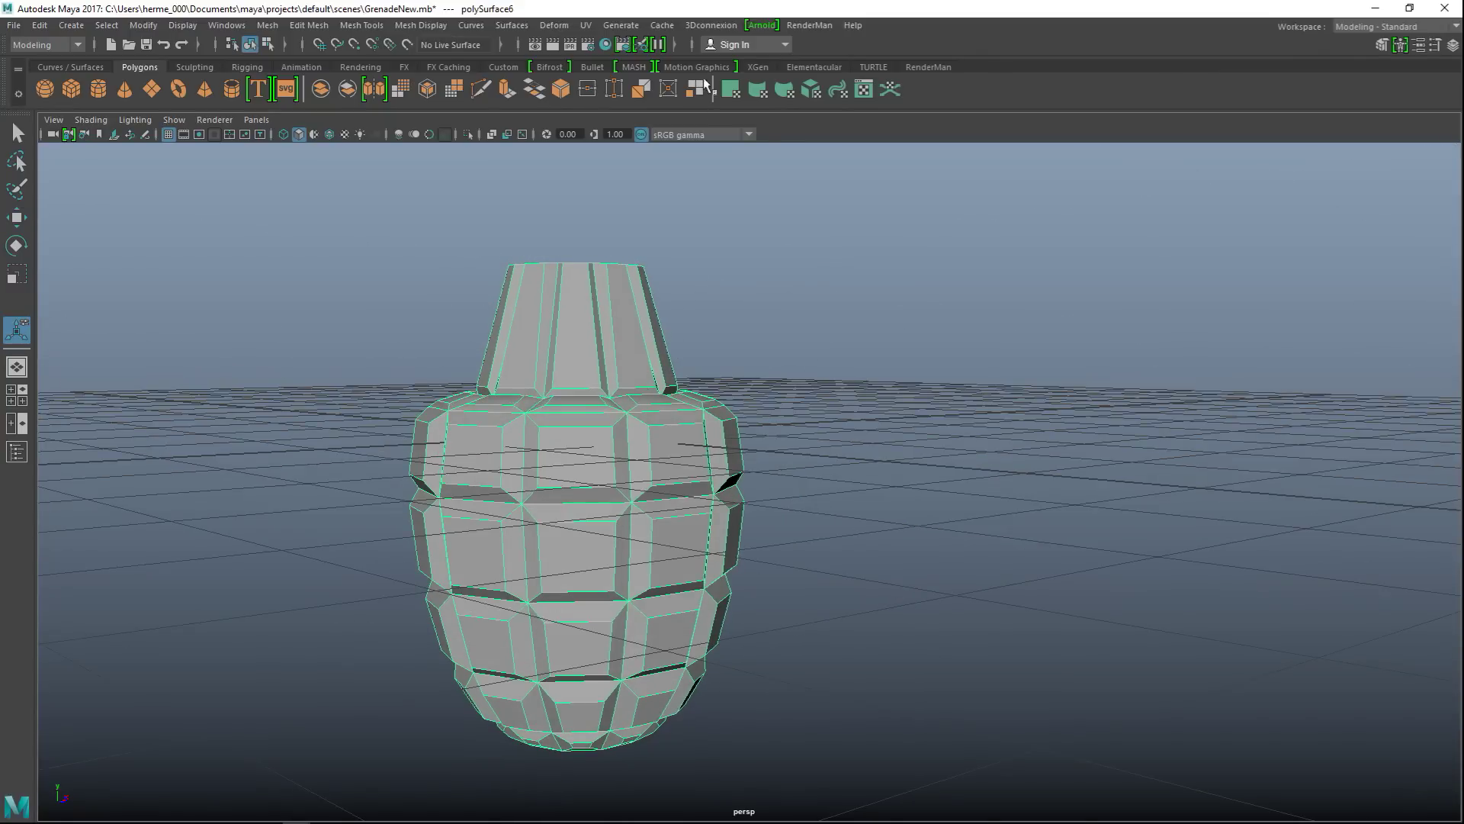
{"action": "left_click", "coordinate": [587, 27]}
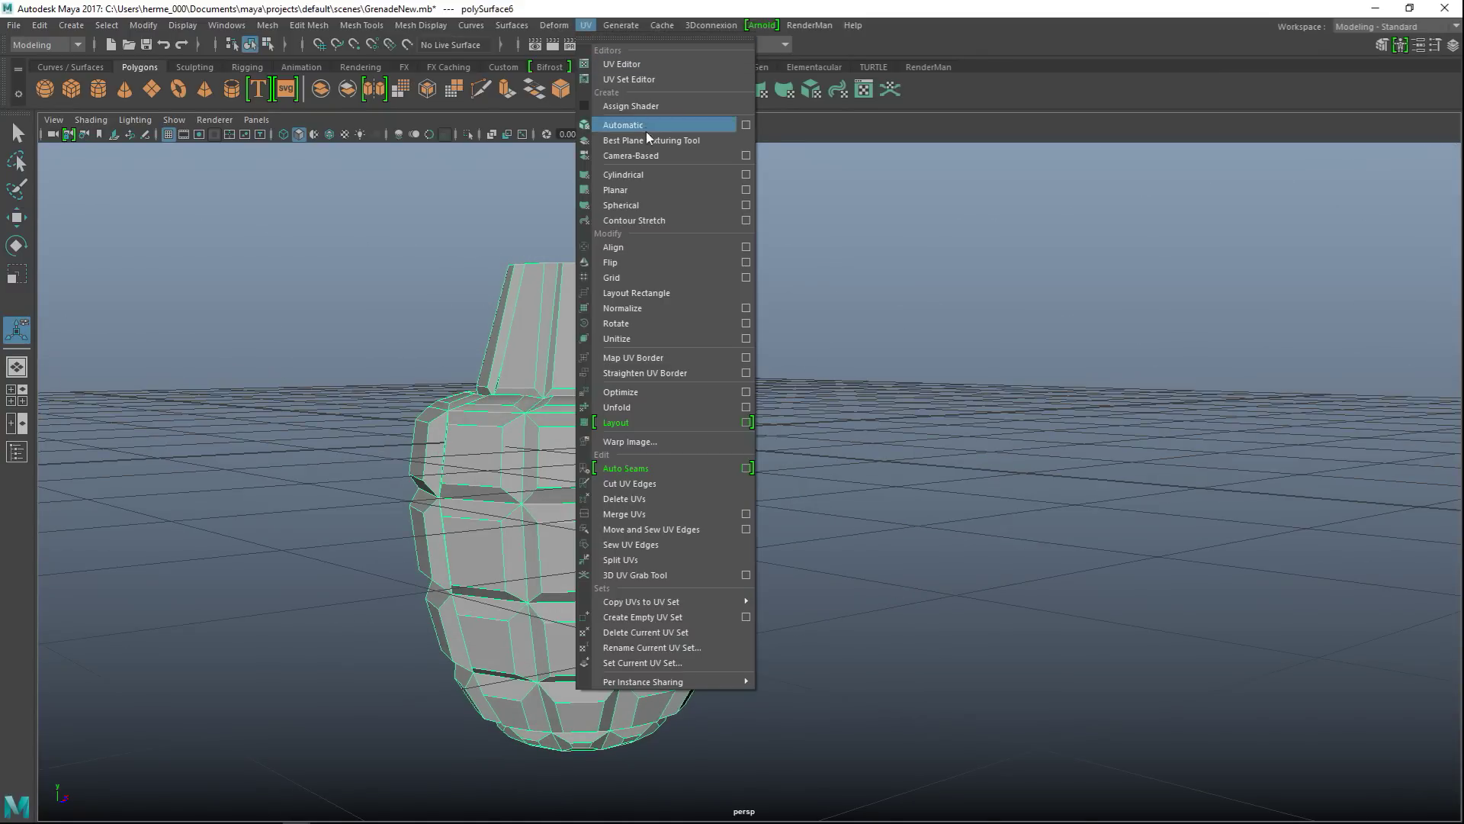
{"action": "left_click", "coordinate": [667, 176]}
Open the UV Editor and place its window beside the grenade body.
{"action": "mouse_move", "coordinate": [934, 587]}
{"action": "left_mouse_down", "text": "alt"}
{"action": "mouse_move", "coordinate": [937, 614]}
{"action": "mouse_move", "coordinate": [1068, 631]}
{"action": "mouse_move", "coordinate": [925, 610]}
{"action": "left_mouse_up", "text": "alt"}
{"action": "left_click", "coordinate": [587, 25]}
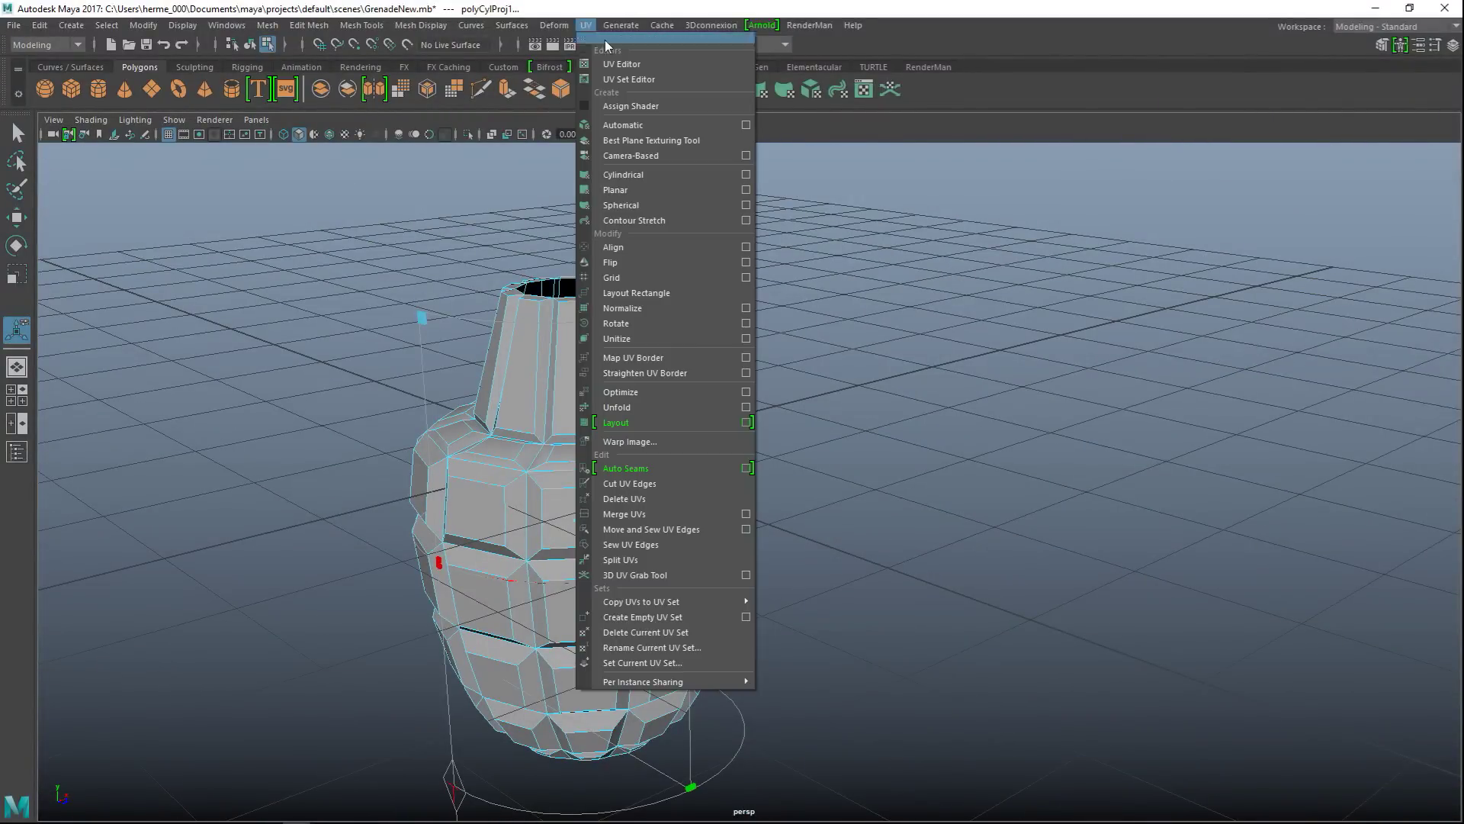
{"action": "left_click", "coordinate": [639, 64]}
{"action": "scroll", "coordinate": [785, 459], "scroll_direction": "down", "scroll_amount": 10}
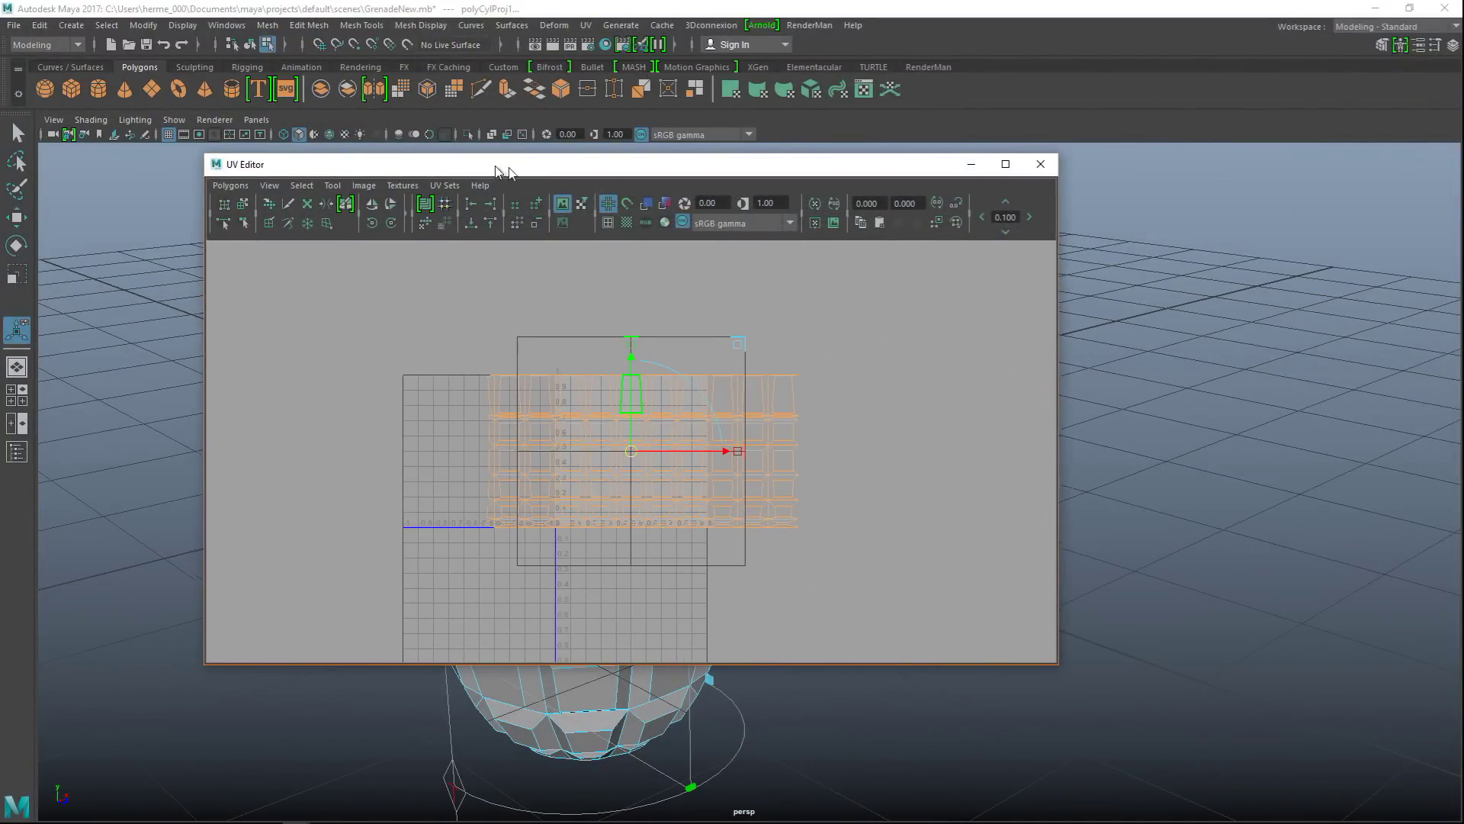
{"action": "left_click_drag", "start_coordinate": [491, 167], "coordinate": [949, 173]}
{"action": "middle_click_drag", "start_coordinate": [626, 331], "coordinate": [375, 266], "text": "alt"}
{"action": "scroll", "coordinate": [870, 373], "scroll_direction": "down", "scroll_amount": 3}
{"action": "middle_click_drag", "start_coordinate": [924, 392], "coordinate": [745, 425], "text": "alt"}
{"action": "scroll", "coordinate": [946, 454], "scroll_direction": "up", "scroll_amount": 5}
{"action": "middle_click_drag", "start_coordinate": [967, 470], "coordinate": [1068, 416], "text": "alt"}
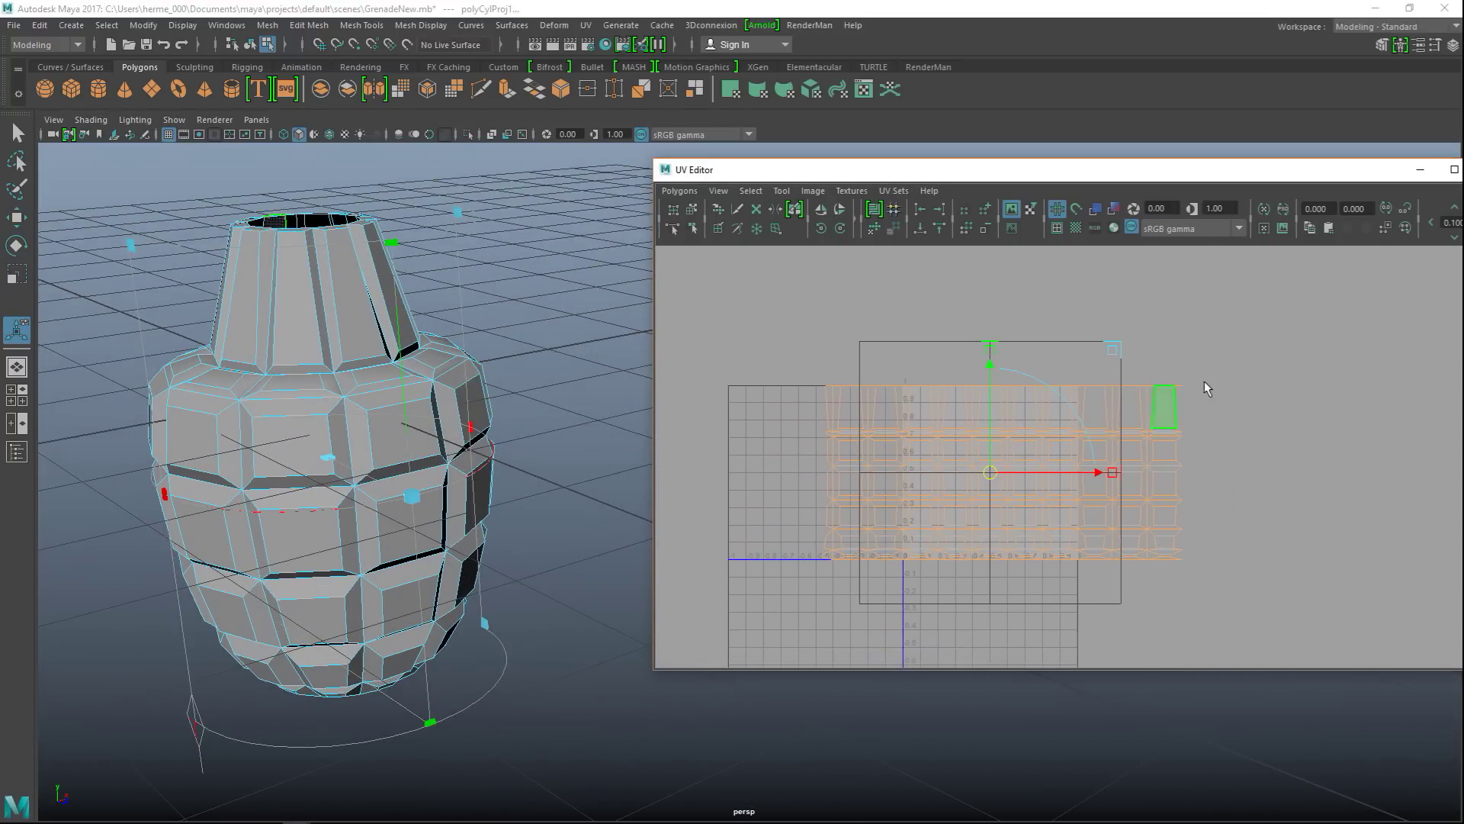
Inspect the UV distortion on the body's underside and switch the UV display to shaded shells.
{"action": "left_click", "coordinate": [1113, 213]}
{"action": "left_click_drag", "start_coordinate": [546, 592], "coordinate": [550, 510], "text": "alt"}
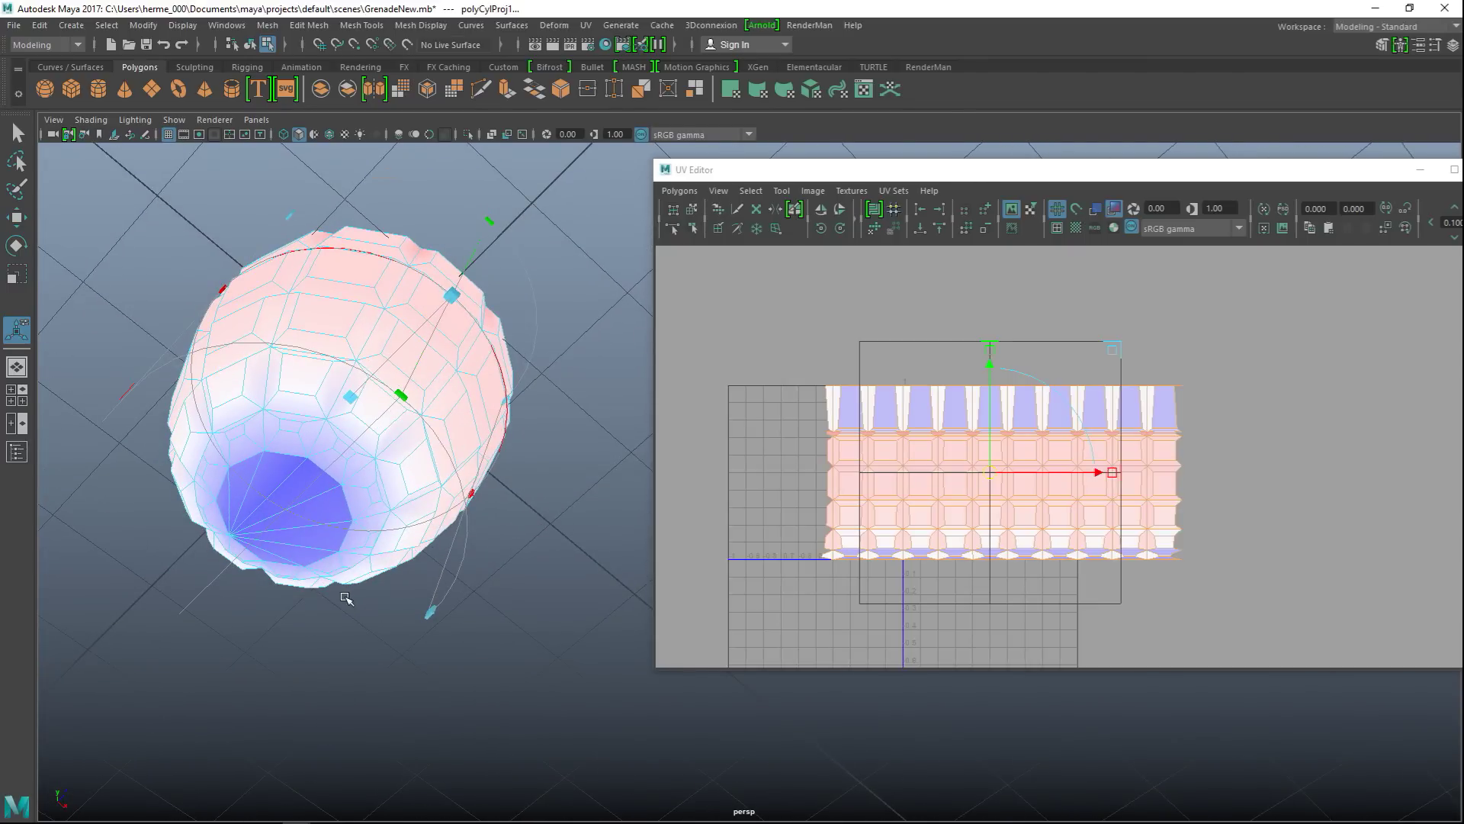
{"action": "middle_click_drag", "start_coordinate": [305, 604], "coordinate": [467, 604], "text": "alt"}
{"action": "scroll", "coordinate": [375, 592], "scroll_direction": "up", "scroll_amount": 3}
{"action": "right_click_drag", "start_coordinate": [392, 353], "coordinate": [389, 318]}
{"action": "left_click", "coordinate": [1115, 211]}
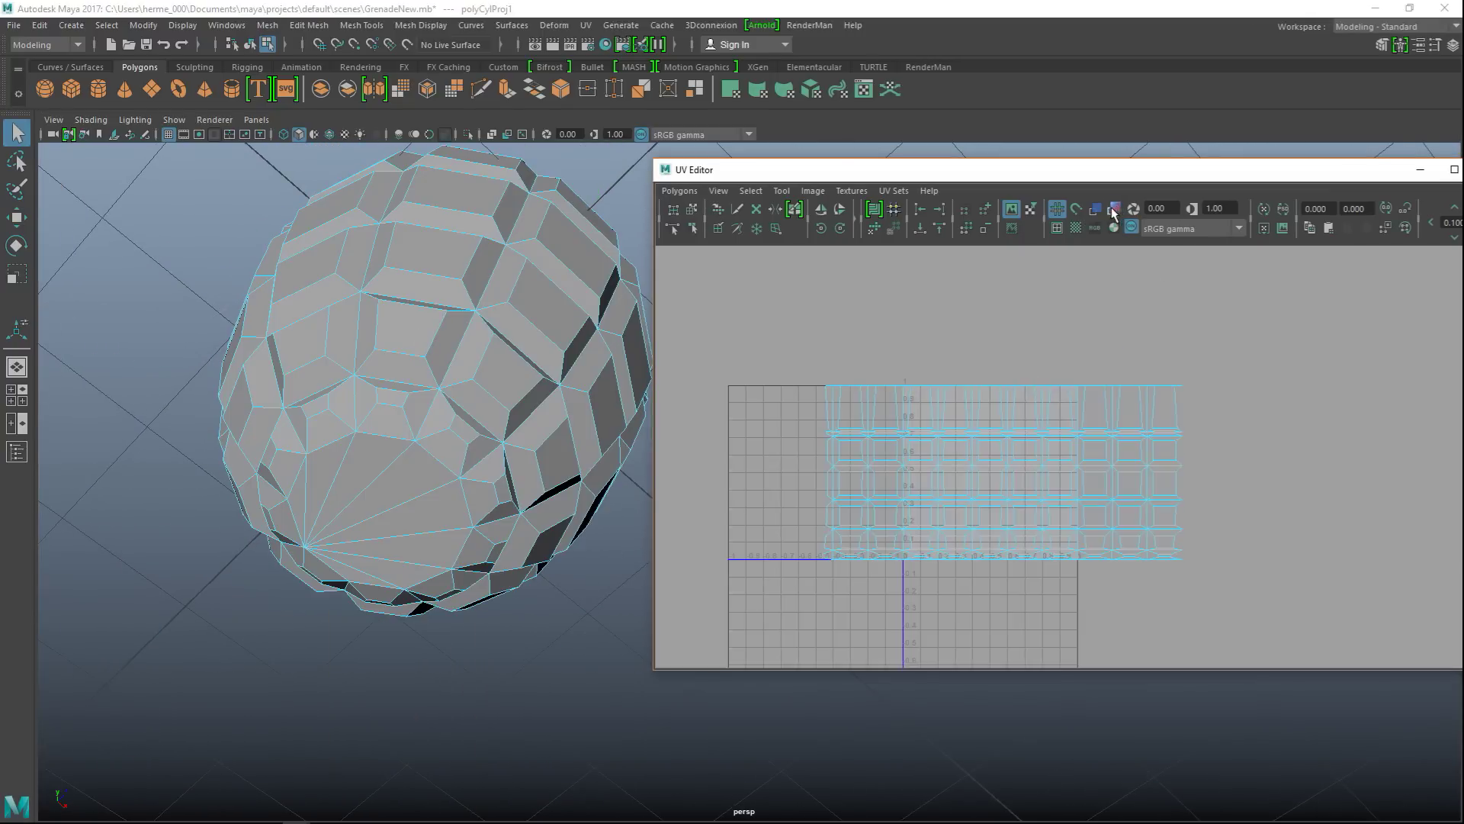
{"action": "left_click", "coordinate": [1093, 212]}
Select the edge loop around the grenade's flat bottom cap and cut its UV edges.
{"action": "right_click_drag", "start_coordinate": [385, 439], "coordinate": [383, 314]}
{"action": "left_click", "coordinate": [373, 346]}
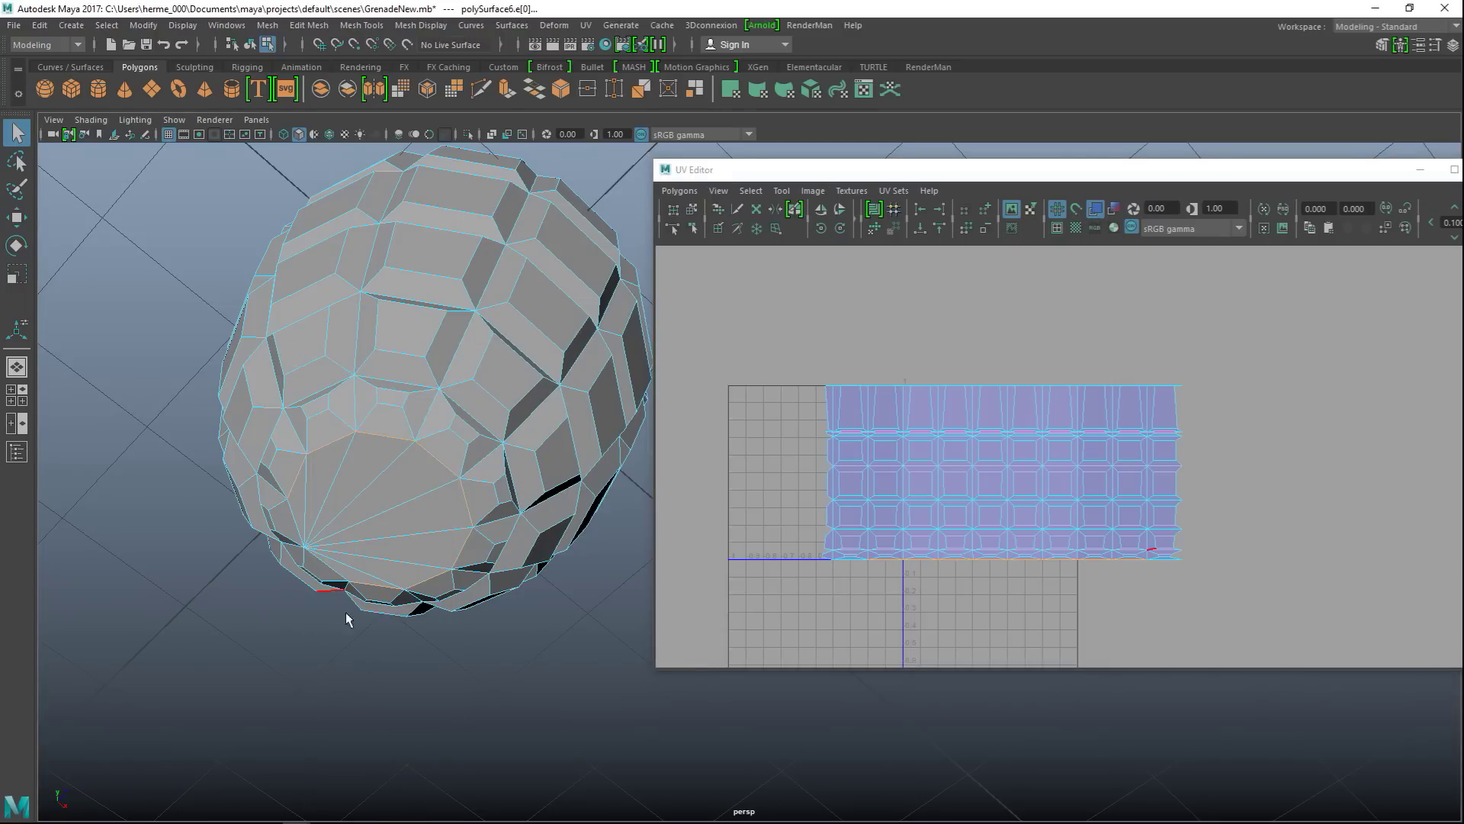
{"action": "left_click_drag", "start_coordinate": [370, 645], "coordinate": [426, 585], "text": "alt"}
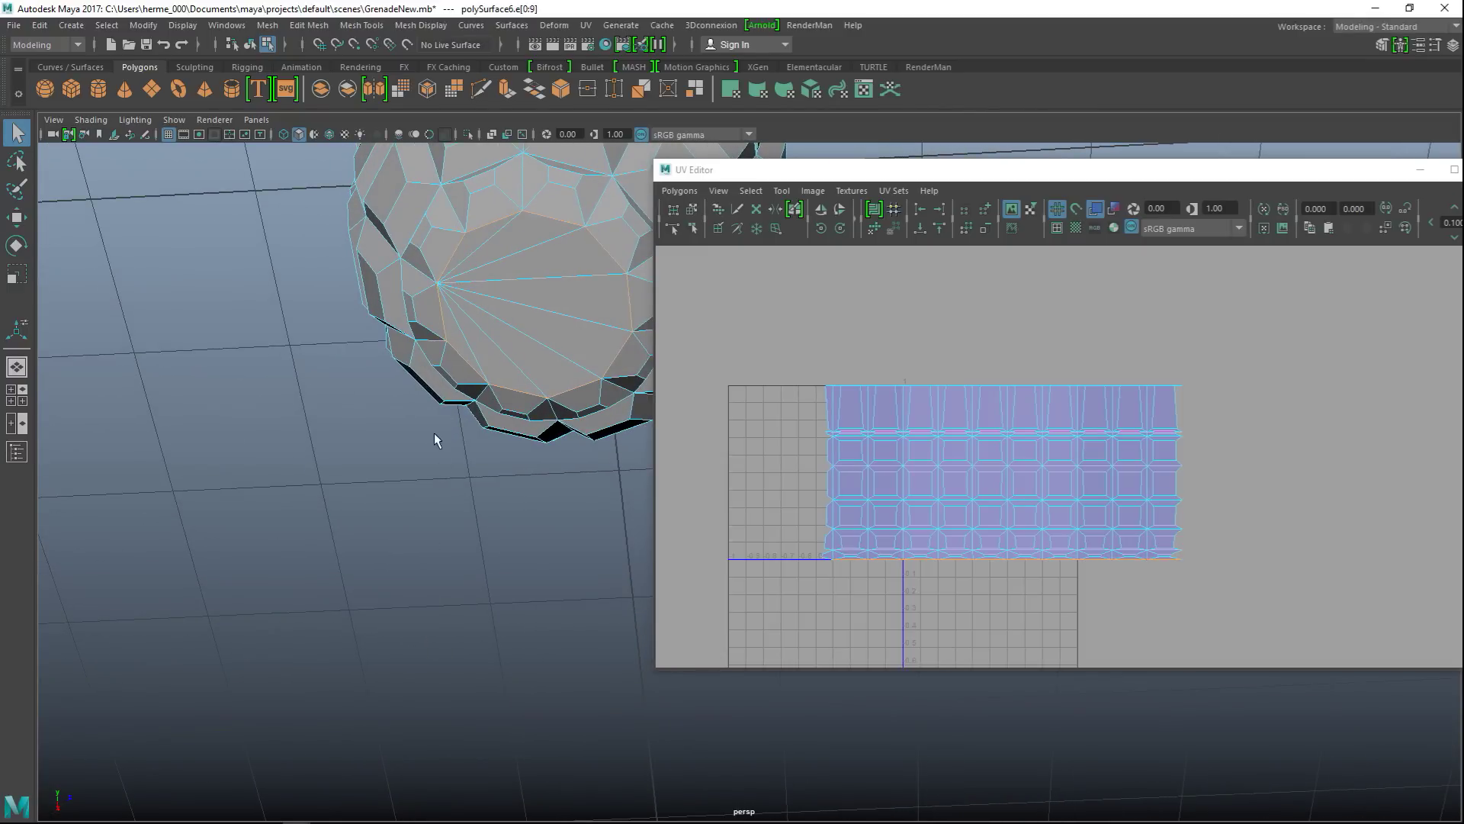
{"action": "key", "text": "4"}
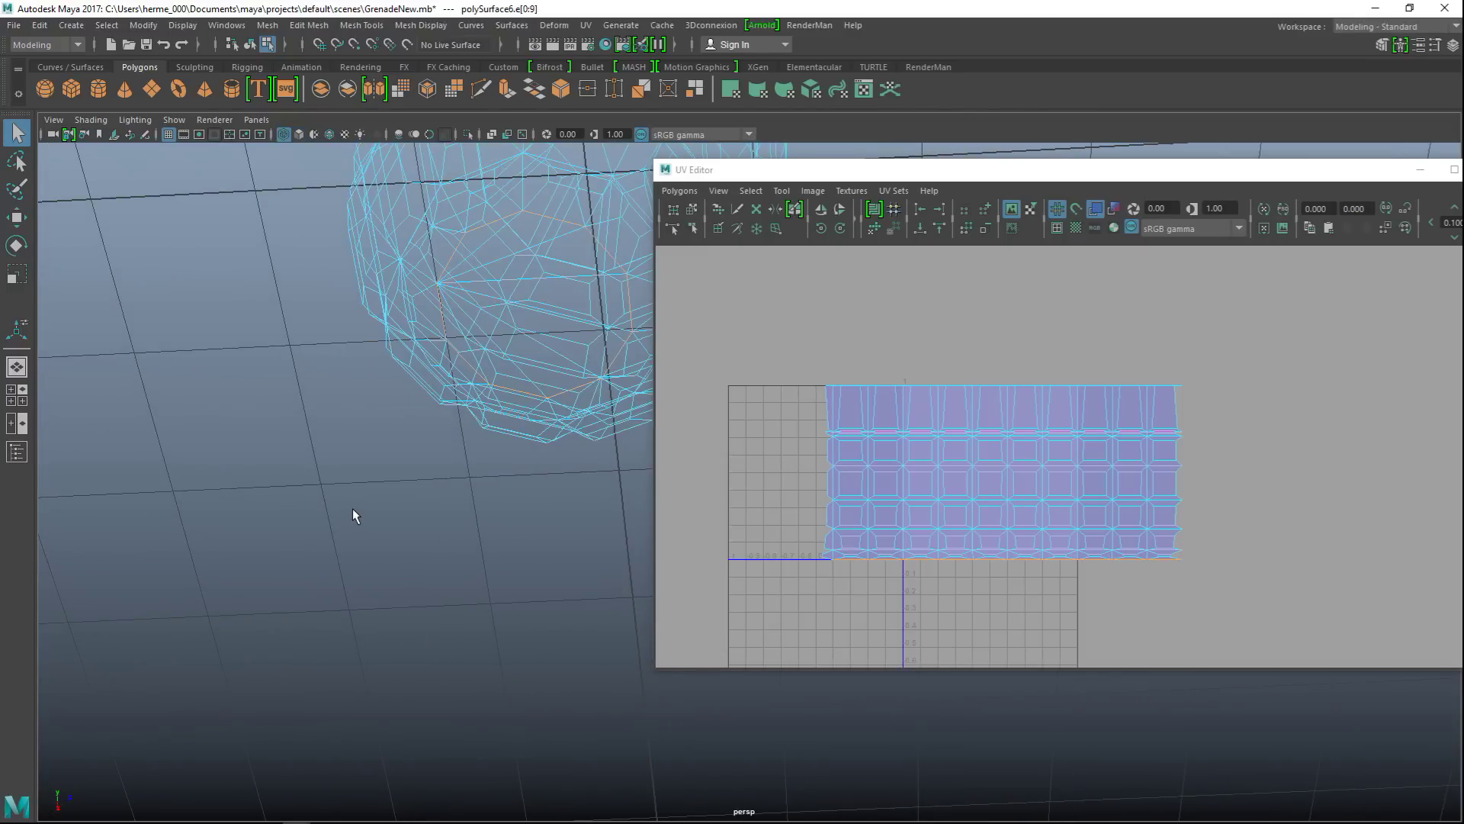
{"action": "key", "text": "5"}
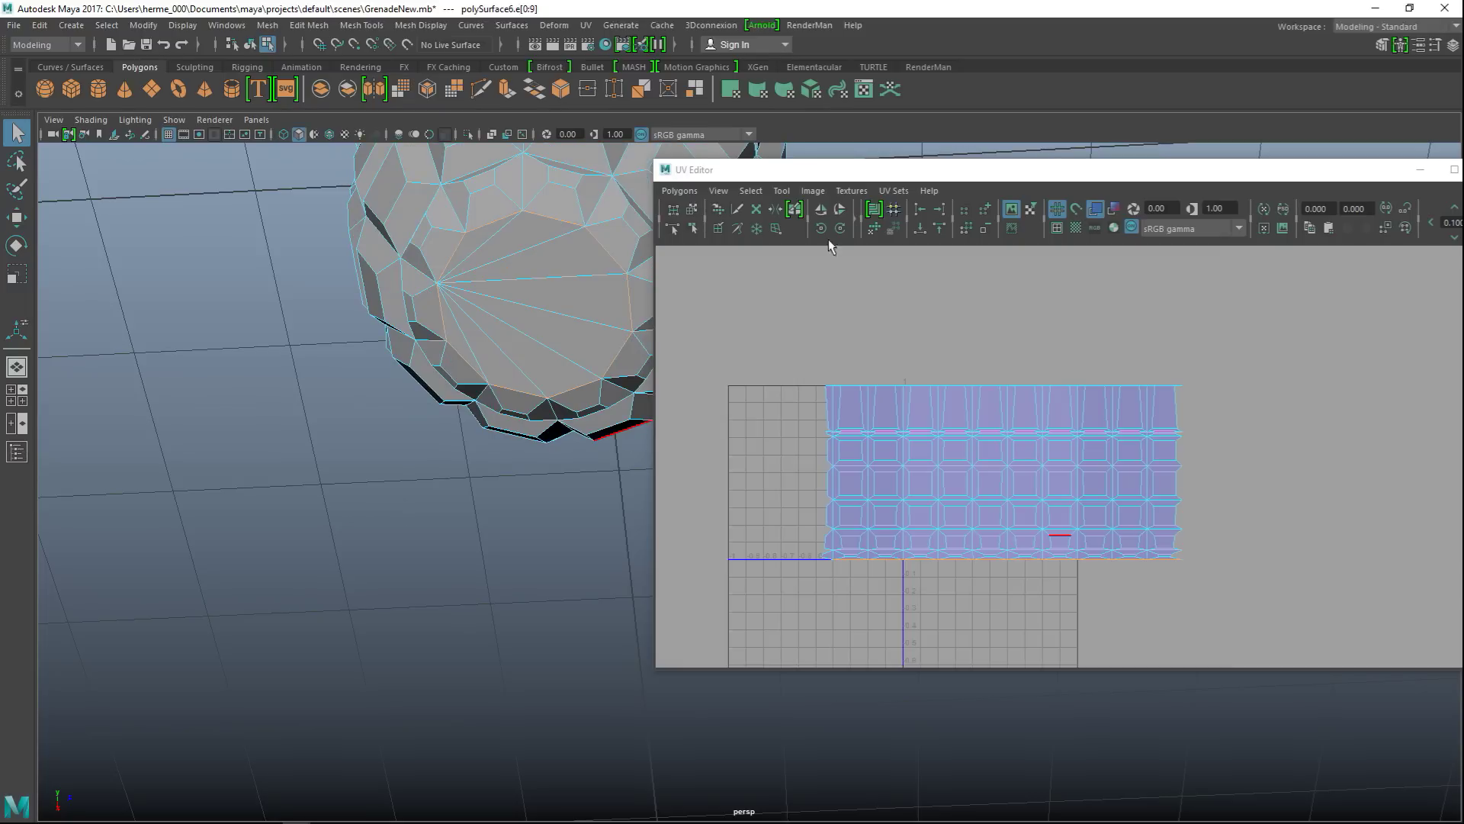
{"action": "left_click", "coordinate": [691, 195]}
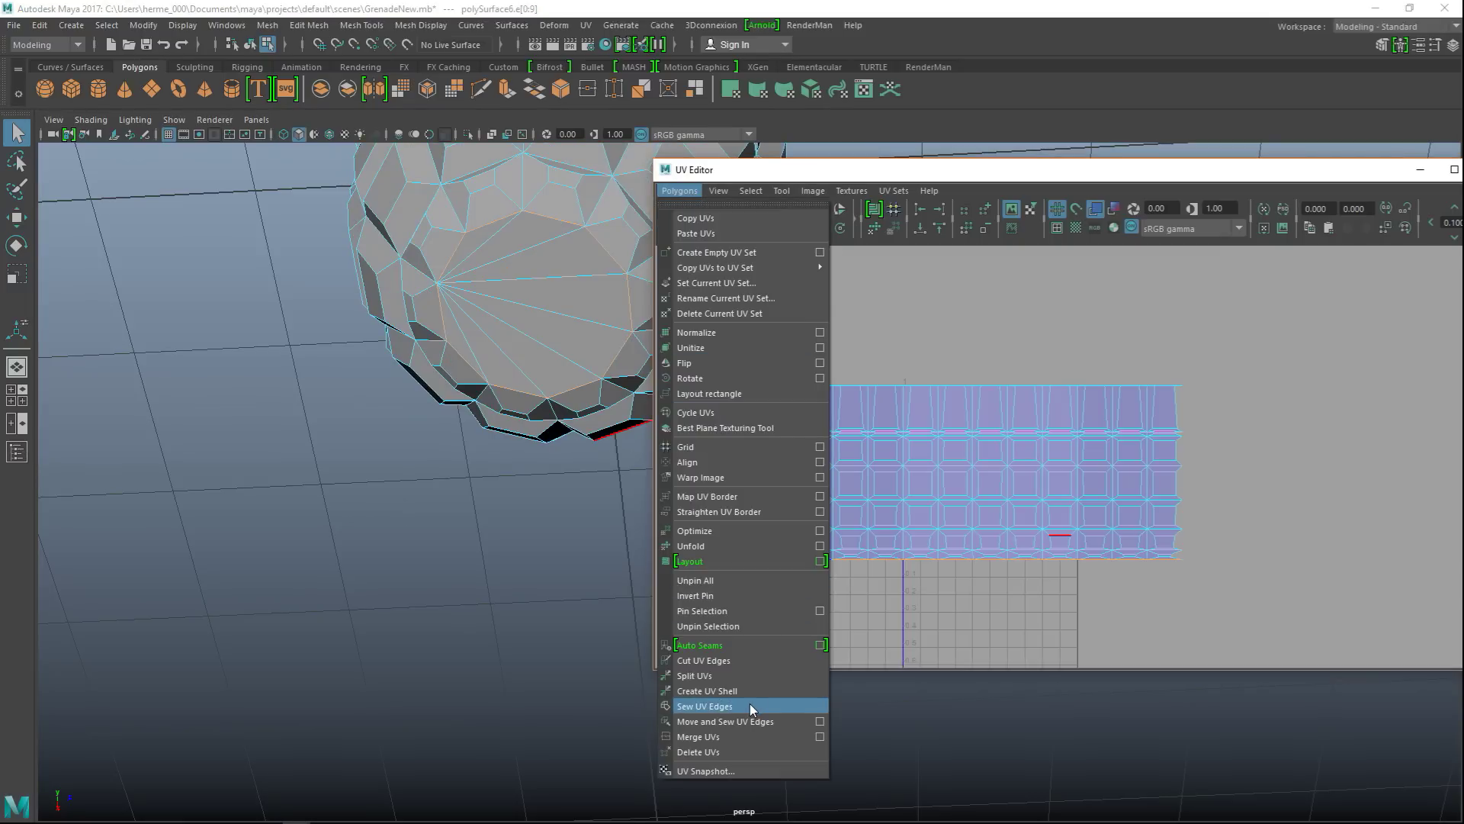
{"action": "left_click", "coordinate": [733, 661]}
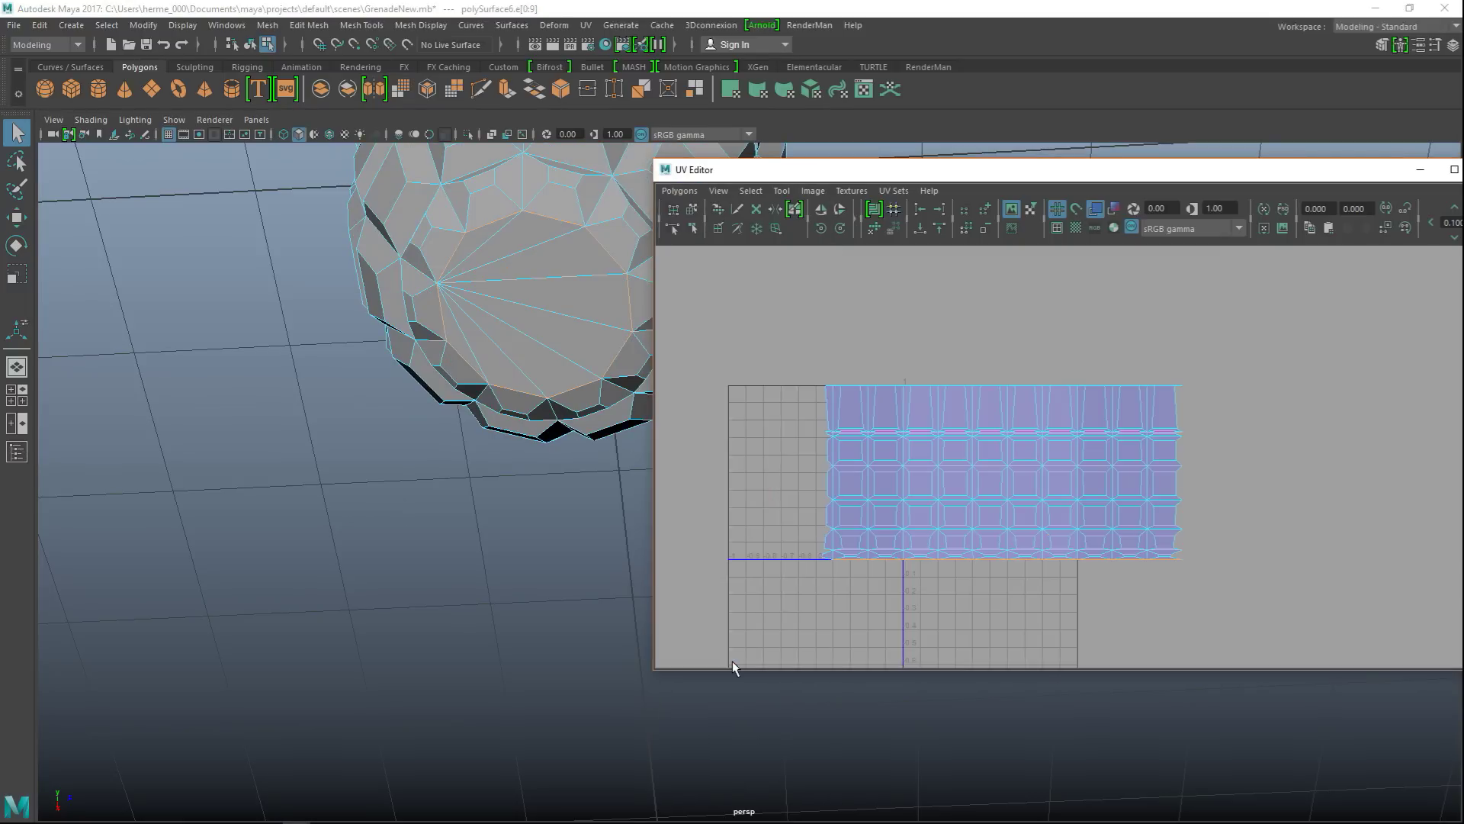
Select the main body's UV shell and move it up, clear of the bottom cap's UVs.
{"action": "right_click_drag", "start_coordinate": [973, 471], "coordinate": [925, 448]}
{"action": "left_click", "coordinate": [958, 485]}
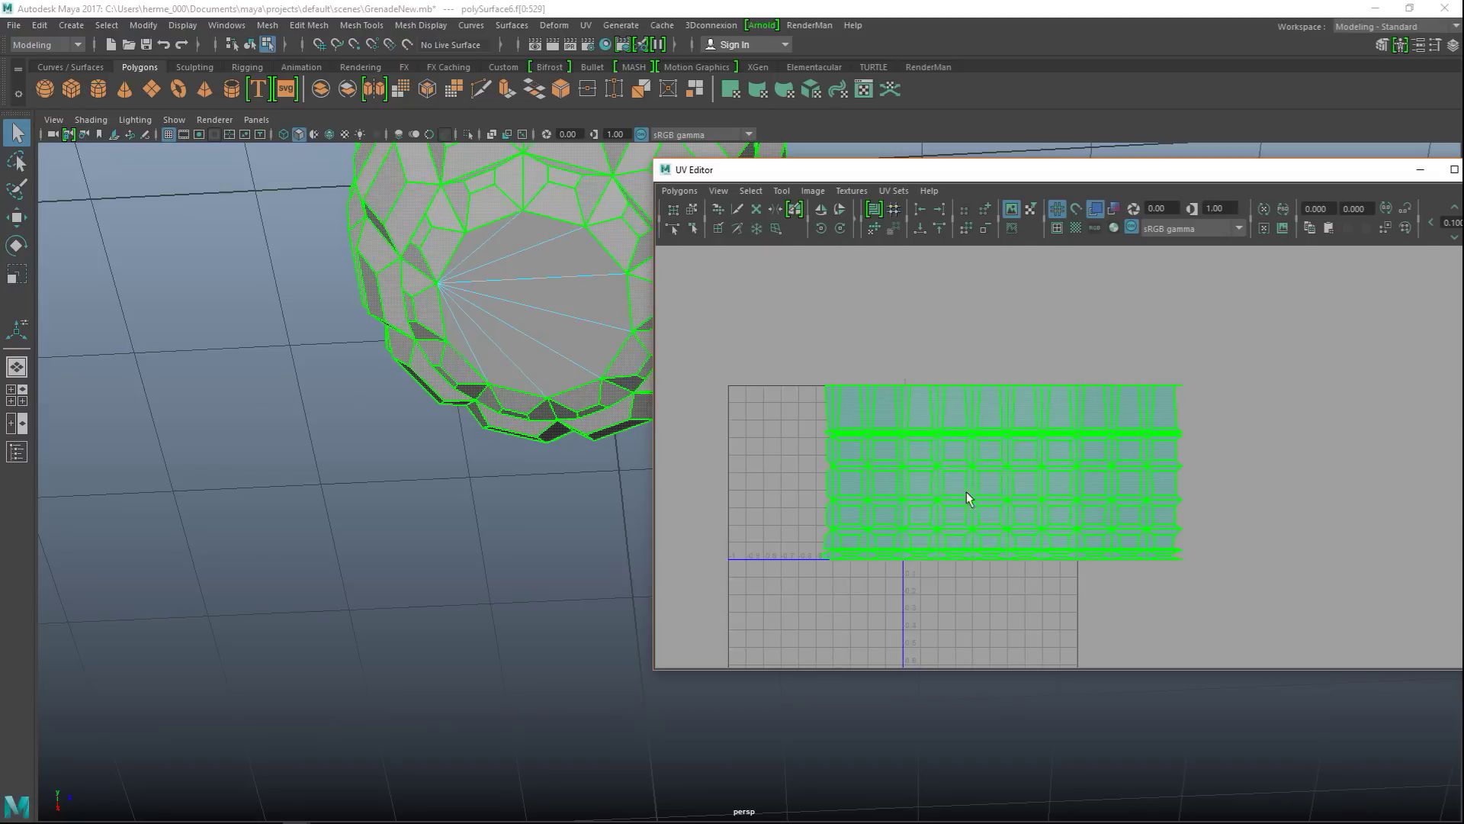
{"action": "key", "text": "w"}
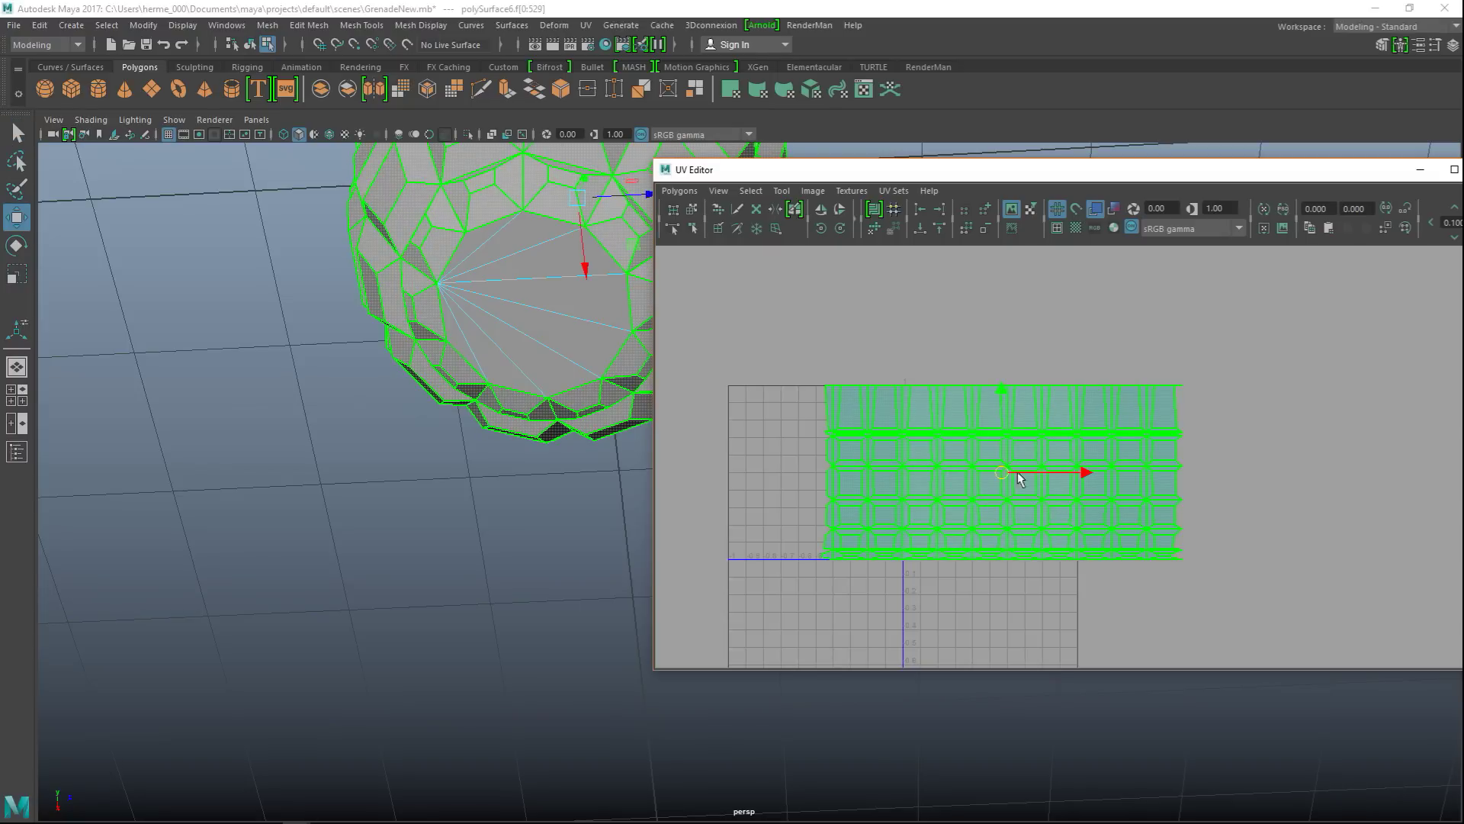
{"action": "left_click_drag", "start_coordinate": [1005, 473], "coordinate": [1028, 360]}
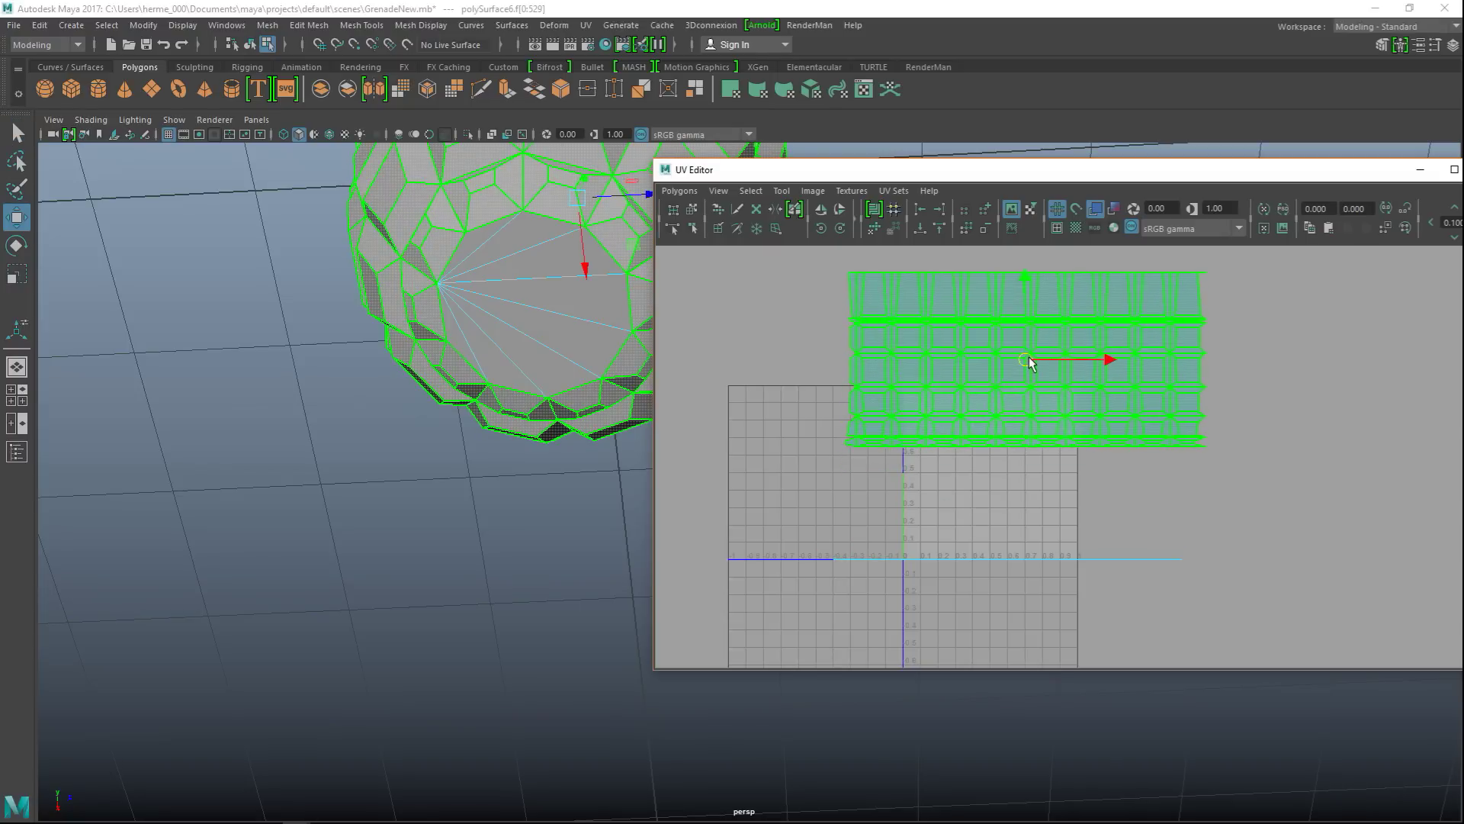
Select the bottom cap's flattened UV shell and unfold it.
{"action": "left_click", "coordinate": [966, 560]}
{"action": "left_click_drag", "start_coordinate": [1144, 624], "coordinate": [1144, 625]}
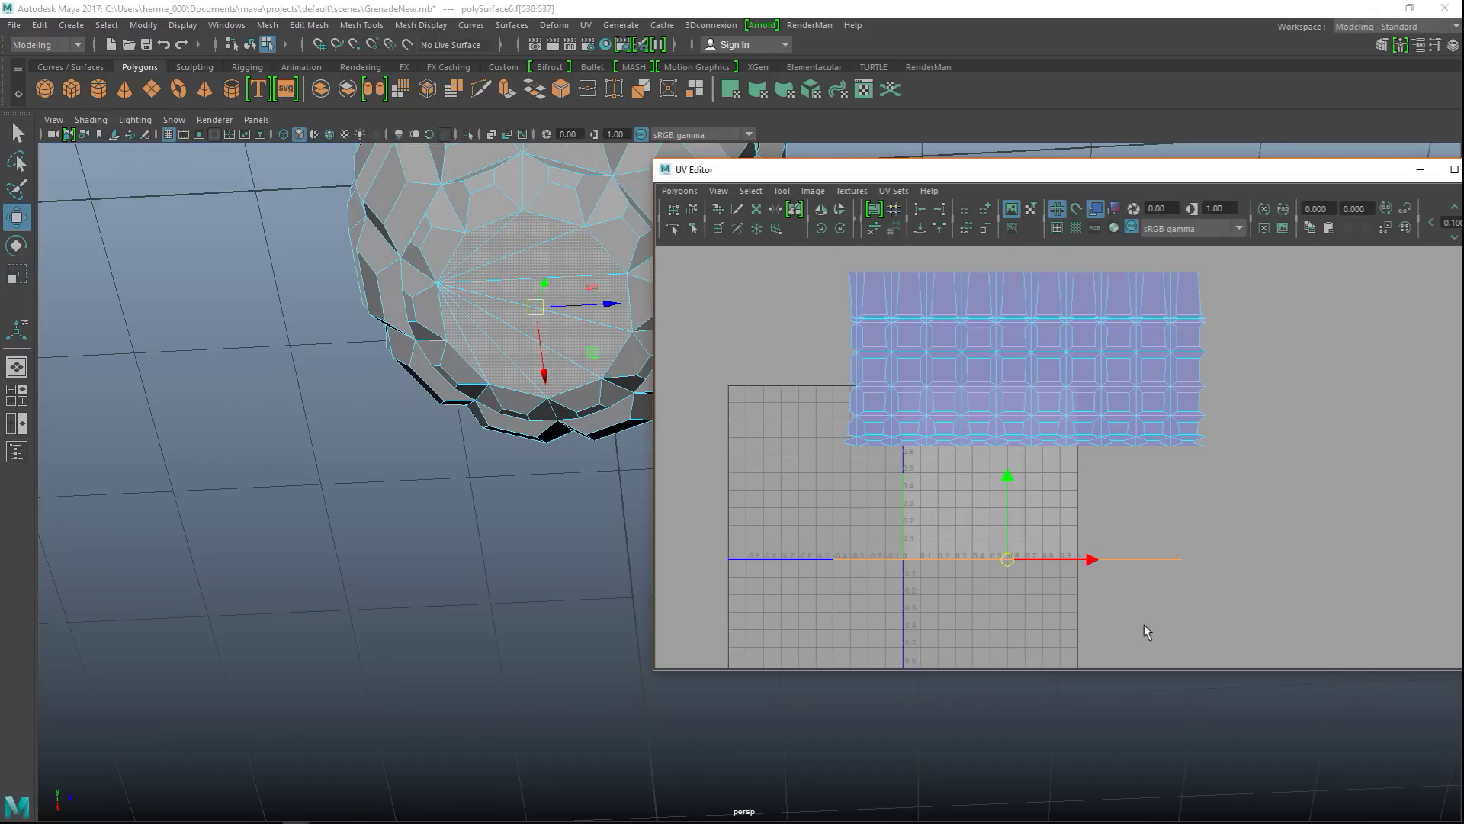
{"action": "left_click", "coordinate": [679, 191]}
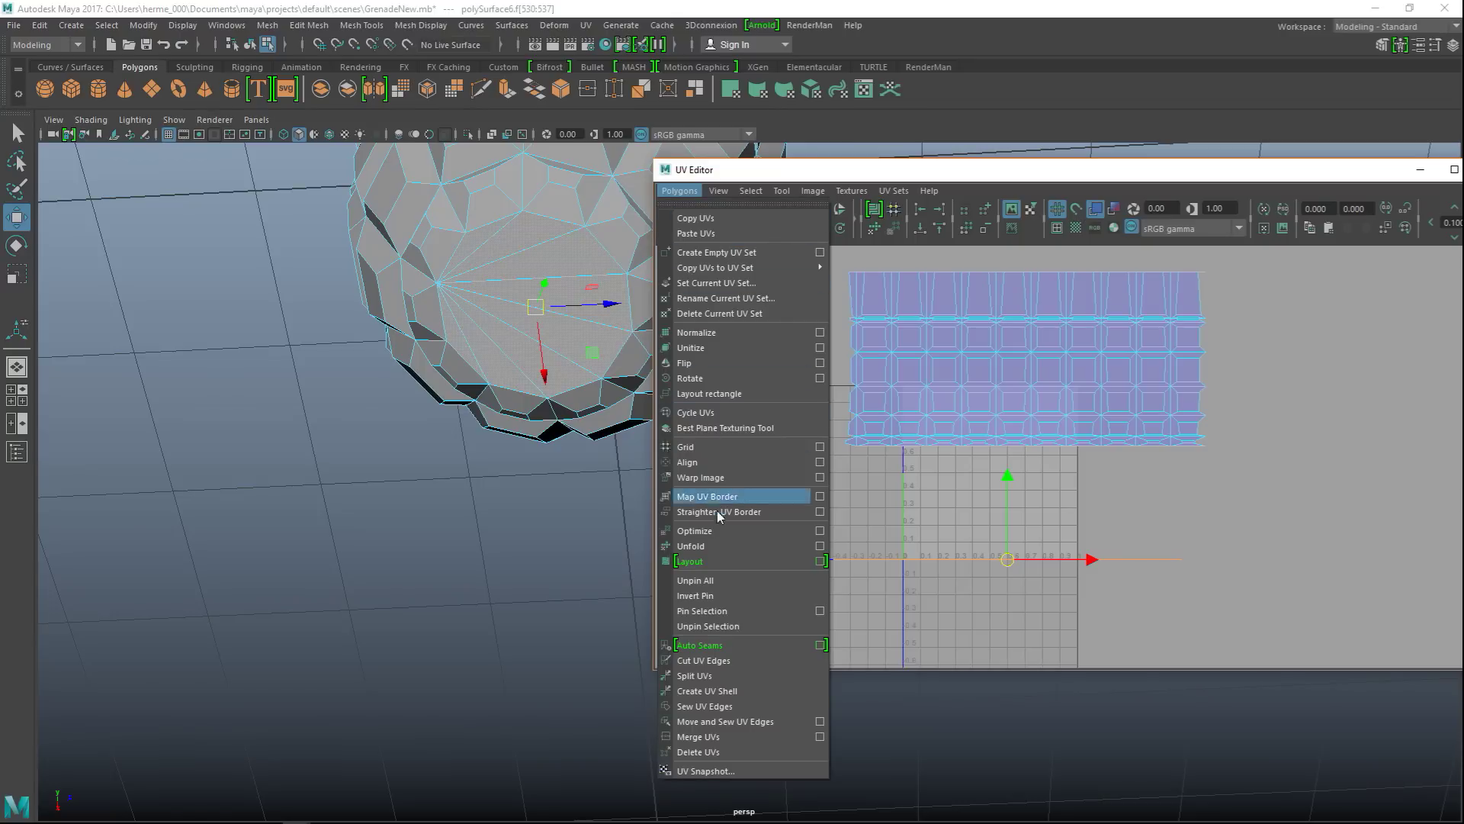
{"action": "left_click", "coordinate": [718, 544]}
Select the lower half of the unfolded cap and move its UV shell down and away from the other half.
{"action": "right_click", "coordinate": [996, 484]}
{"action": "right_click_drag", "start_coordinate": [988, 482], "coordinate": [946, 468]}
{"action": "left_click", "coordinate": [970, 483]}
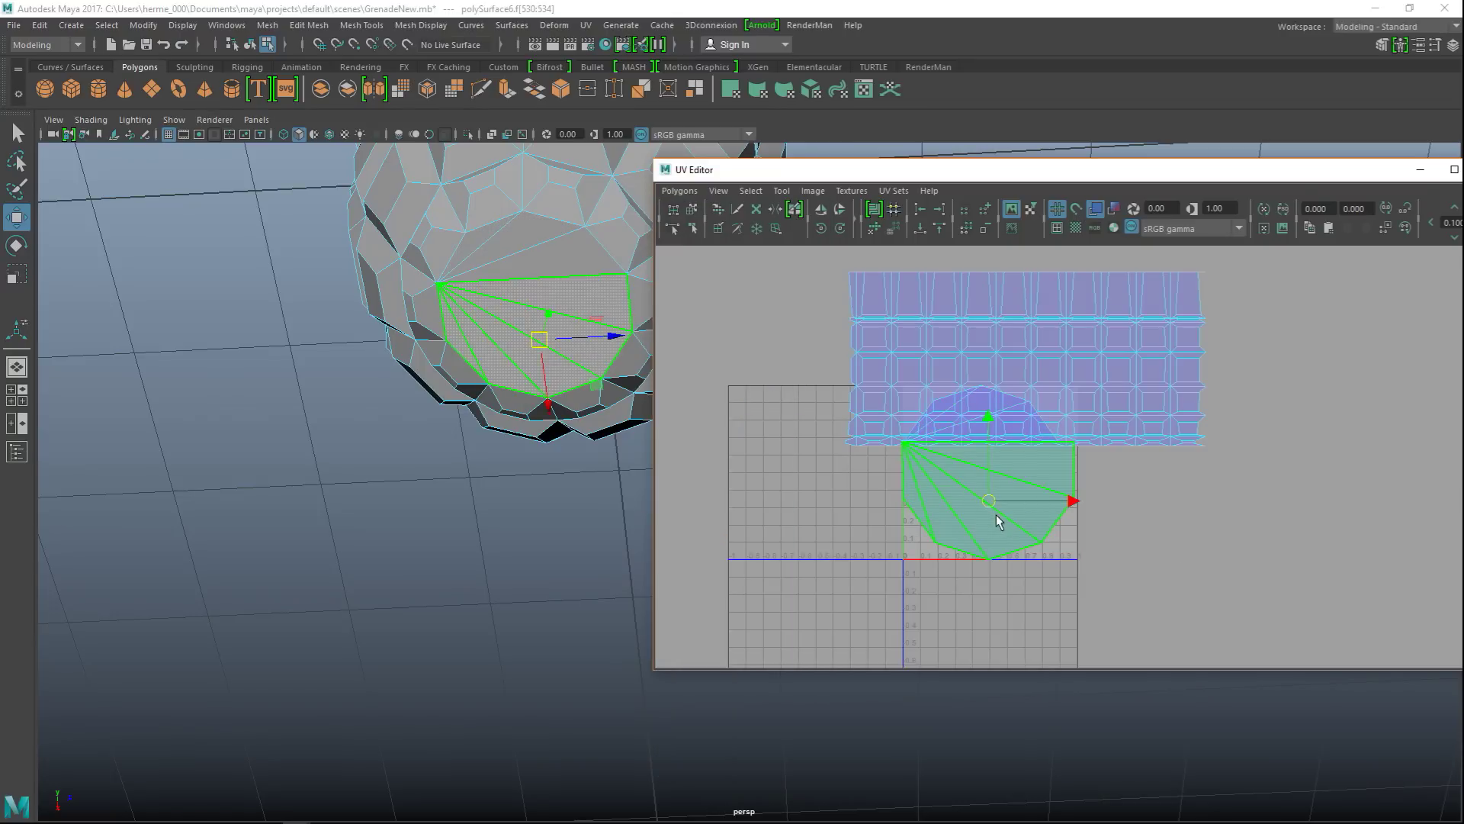
{"action": "left_click_drag", "start_coordinate": [1004, 522], "coordinate": [1049, 612]}
Select the straight edge shared by the two cap halves and join them with Move and Sew UV Edges.
{"action": "right_click", "coordinate": [1006, 534]}
{"action": "right_click_drag", "start_coordinate": [1007, 534], "coordinate": [1005, 499]}
{"action": "left_click", "coordinate": [1013, 532]}
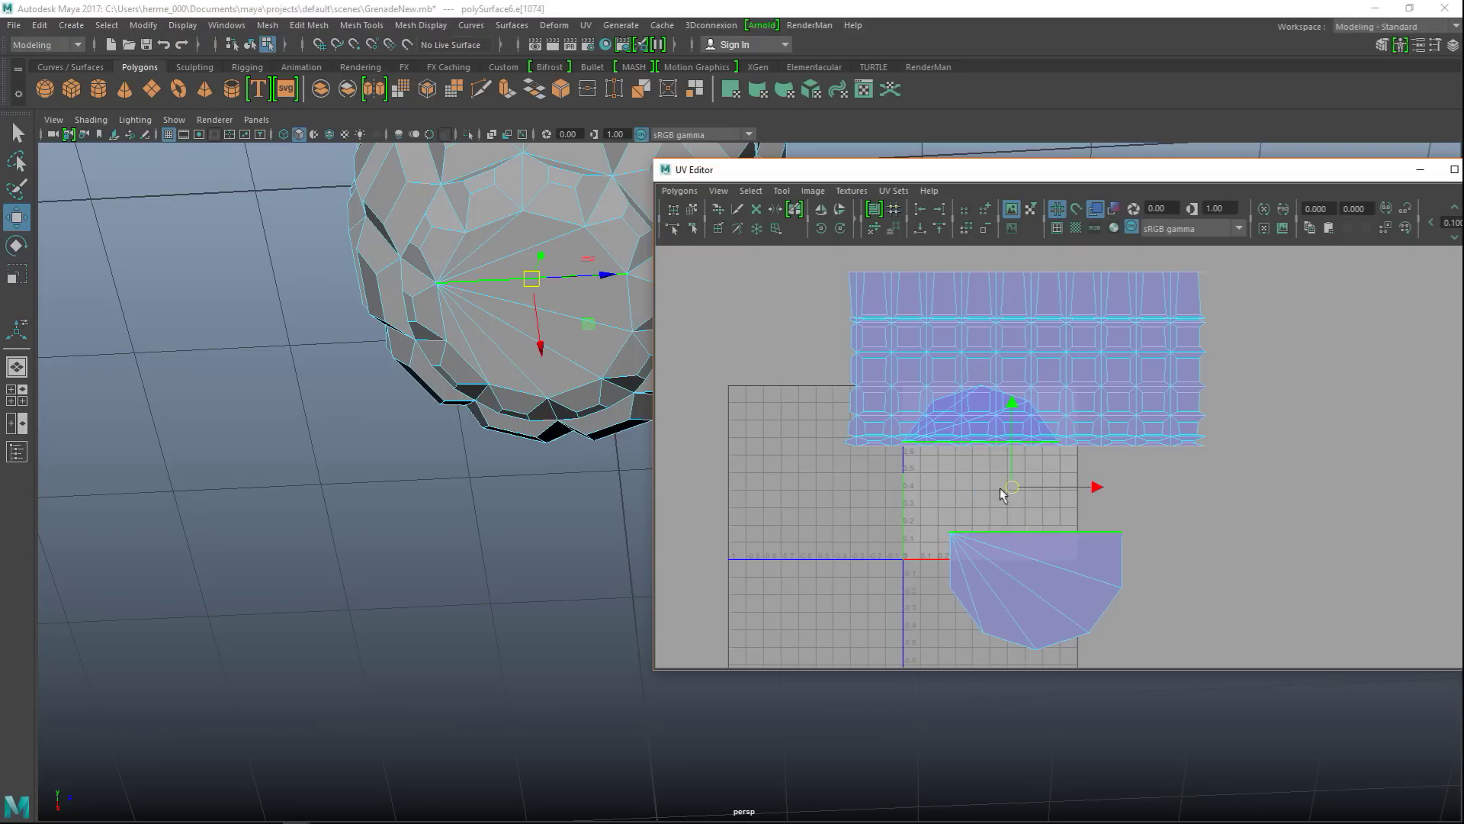
{"action": "left_click", "coordinate": [698, 195]}
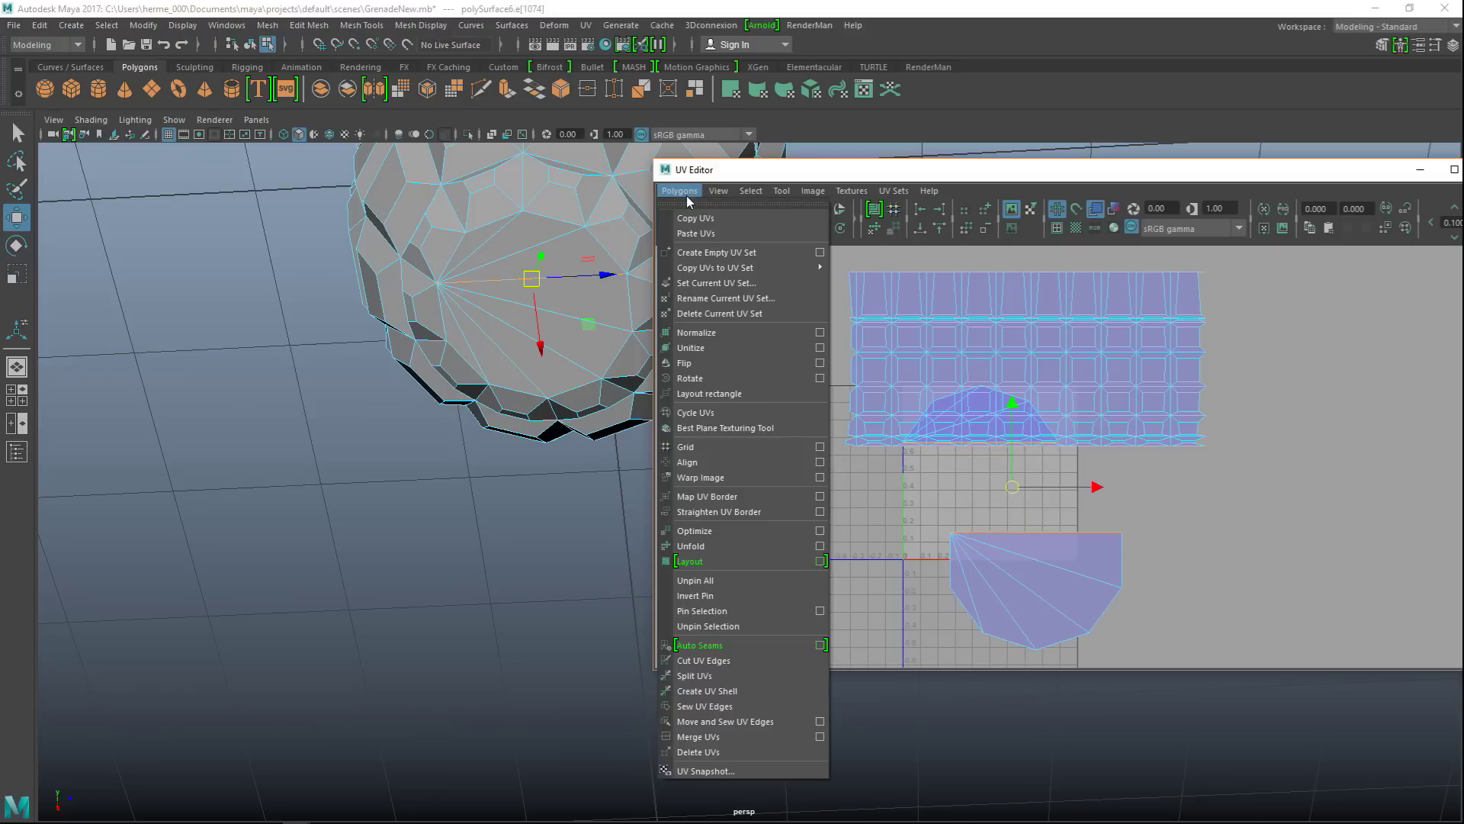
{"action": "left_click", "coordinate": [767, 720]}
Select the joined bottom cap's UV shell and unfold it again as one piece.
{"action": "right_click_drag", "start_coordinate": [1017, 562], "coordinate": [962, 536]}
{"action": "left_click", "coordinate": [1022, 555]}
{"action": "left_click", "coordinate": [1022, 555]}
{"action": "left_click", "coordinate": [679, 190]}
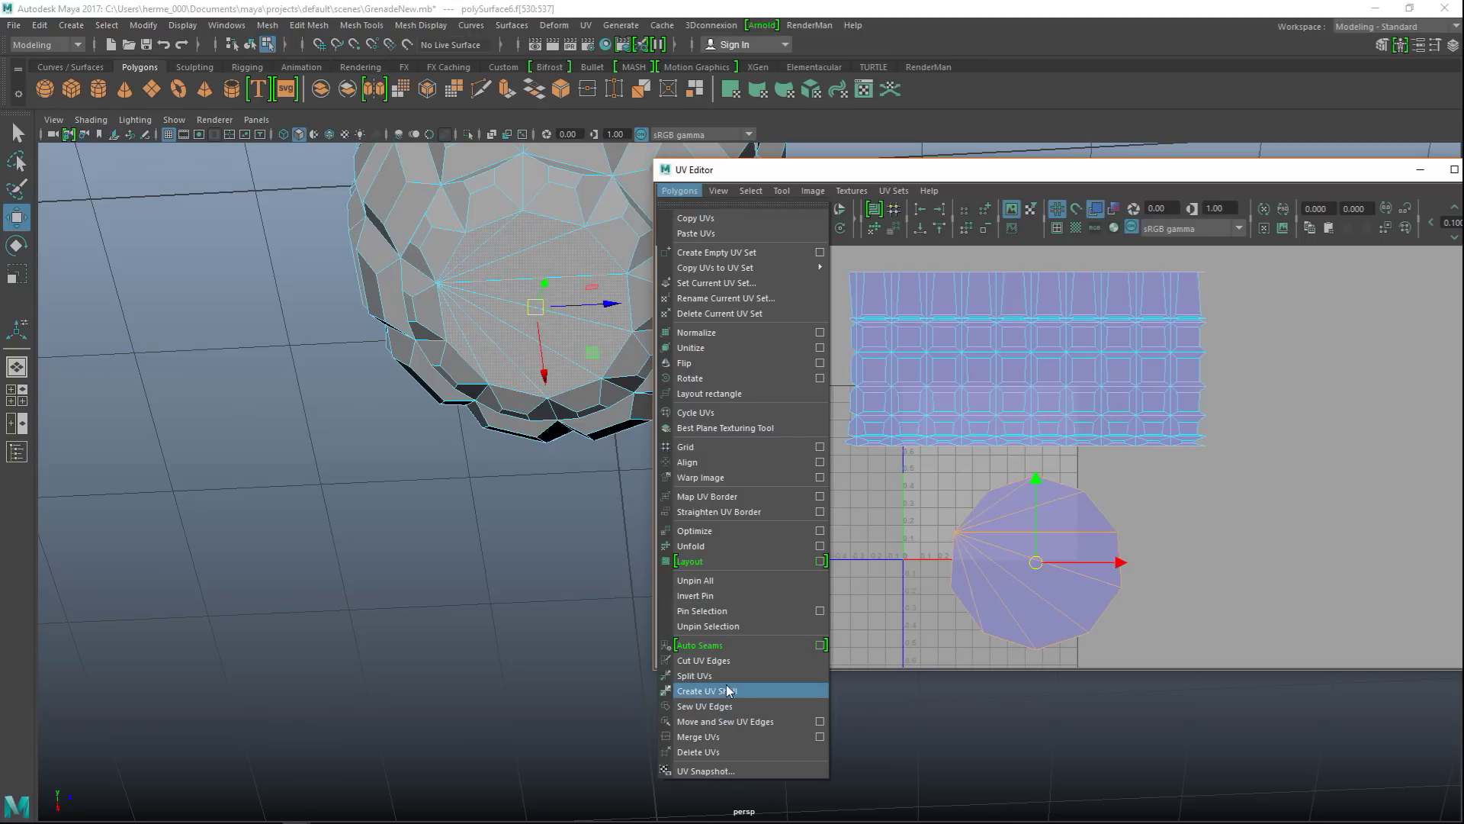
{"action": "left_click", "coordinate": [691, 546]}
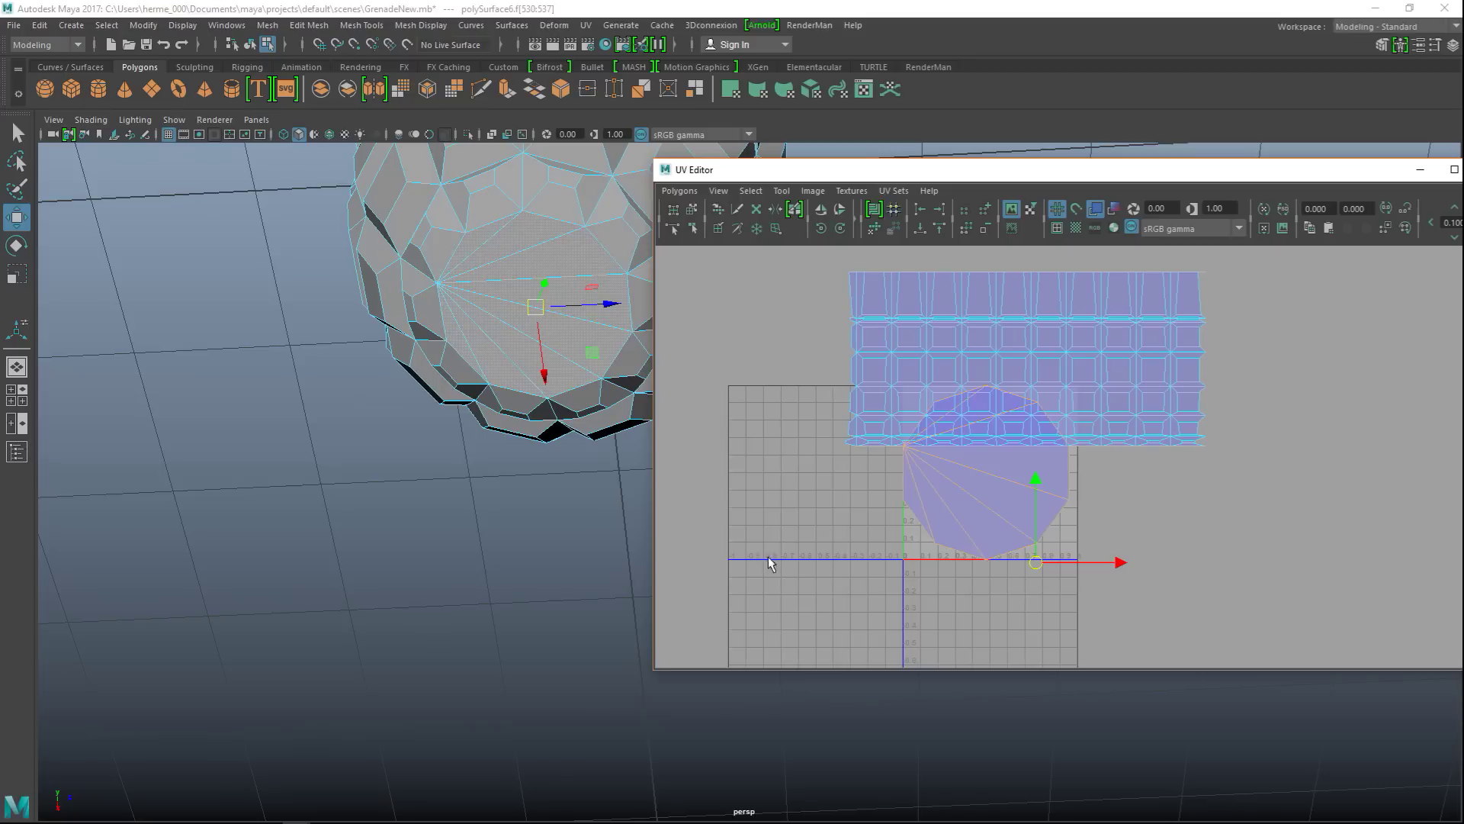
Select the grenade body's rectangular UV shell and unfold it.
{"action": "left_click", "coordinate": [1111, 373]}
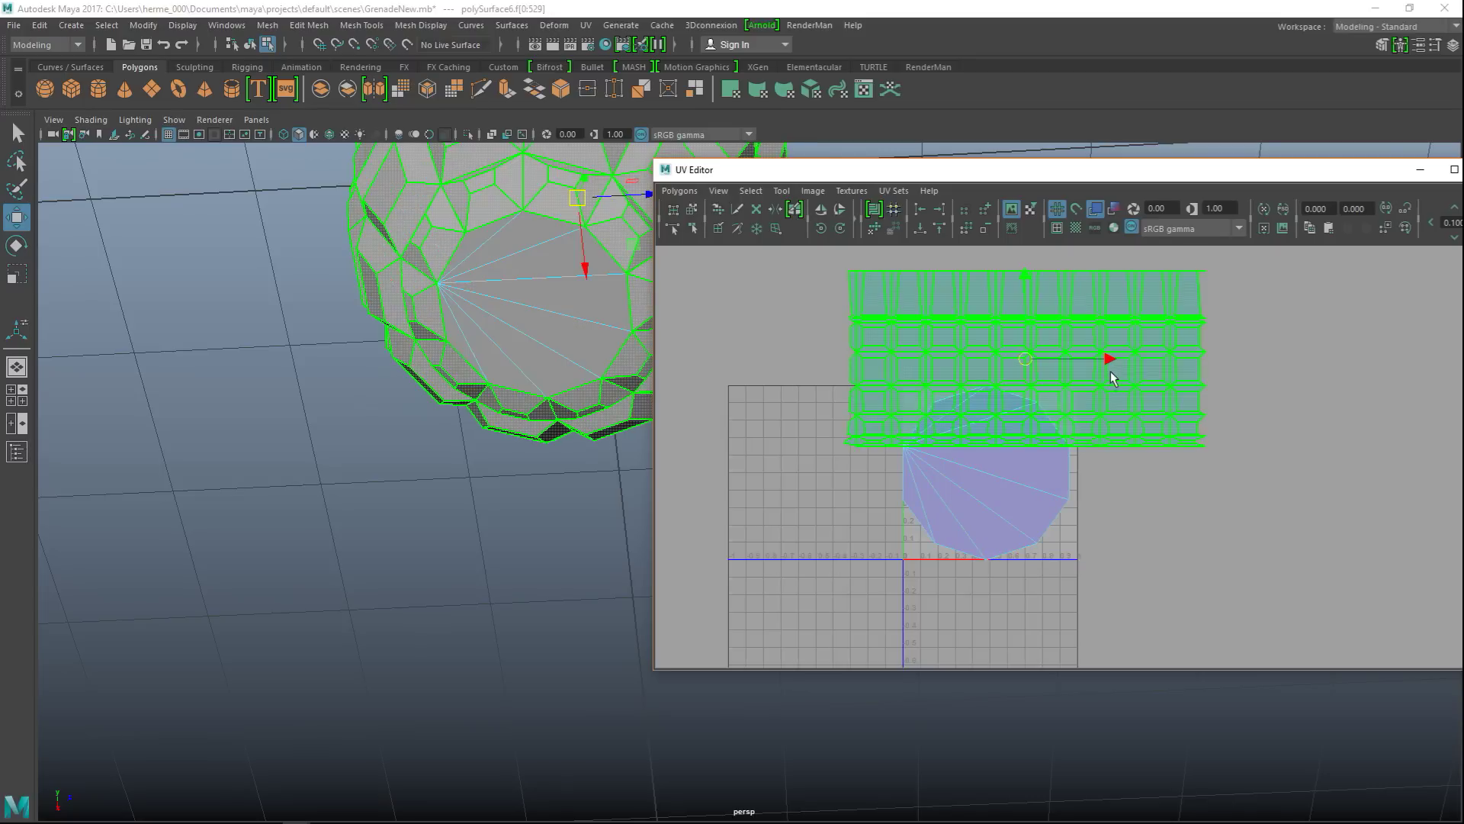
{"action": "left_click", "coordinate": [679, 191]}
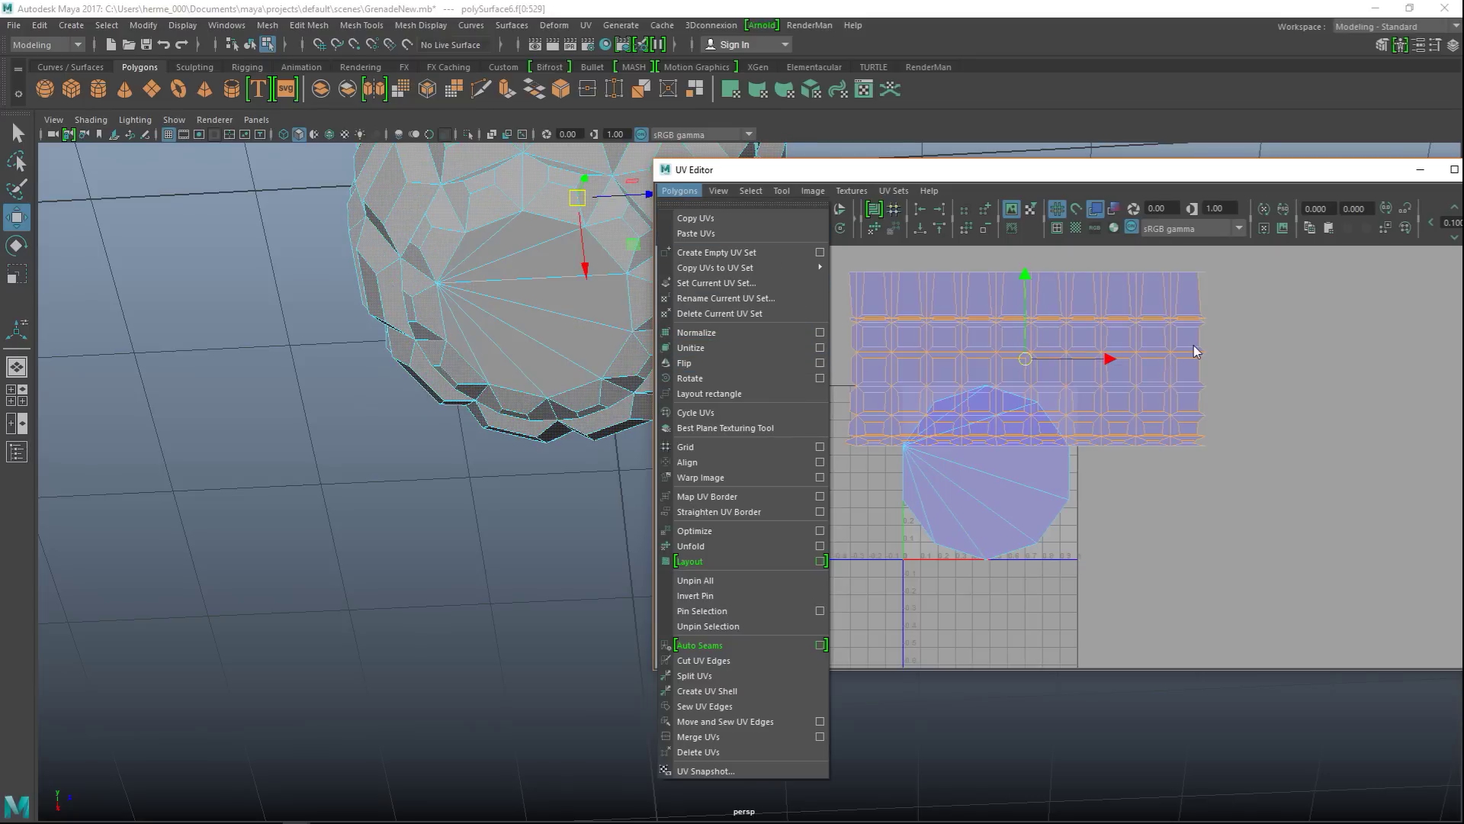
{"action": "left_click", "coordinate": [960, 346]}
{"action": "right_click_drag", "start_coordinate": [960, 346], "coordinate": [908, 372]}
{"action": "left_click", "coordinate": [680, 191]}
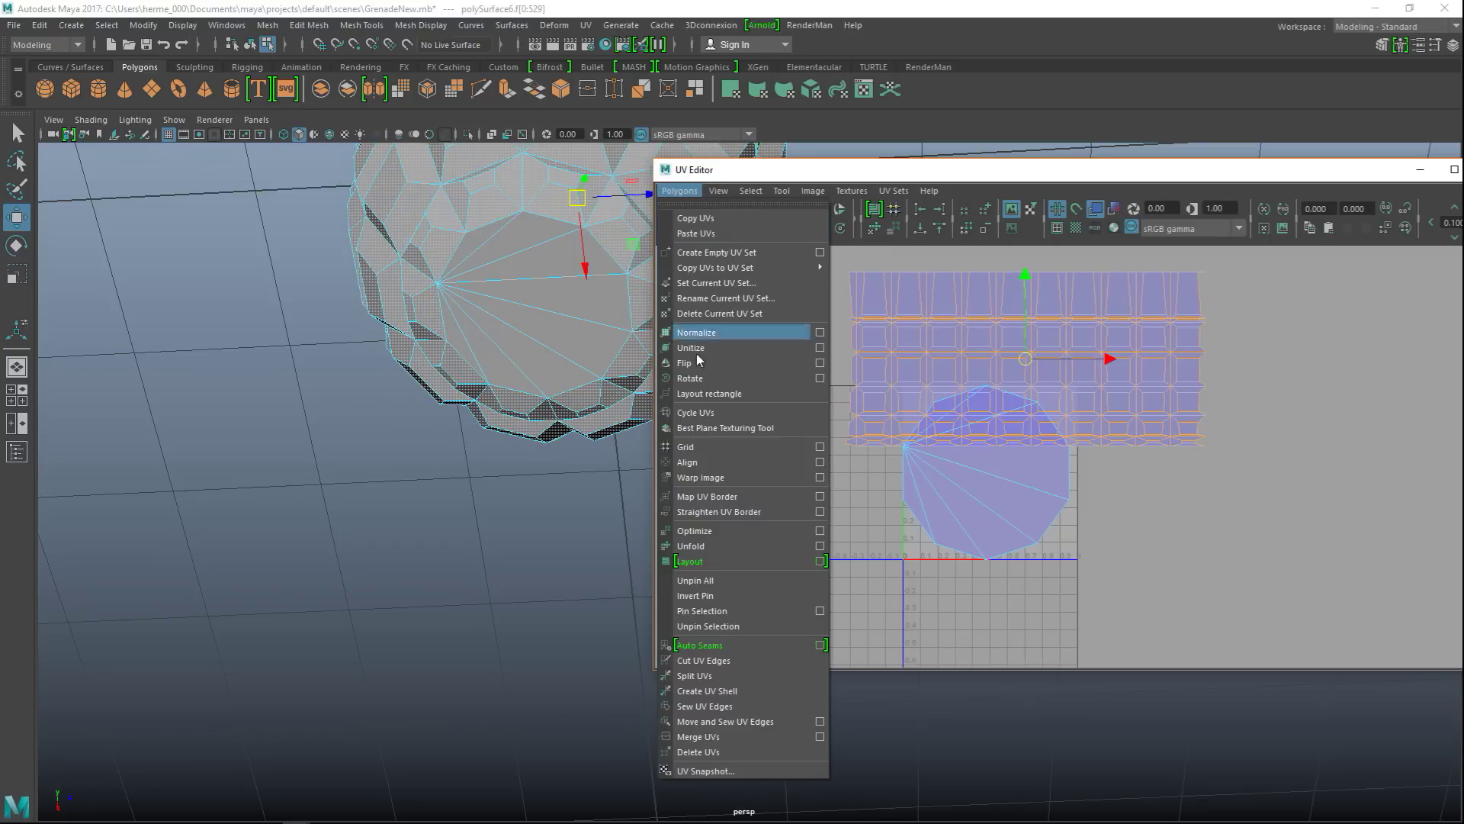
{"action": "left_click", "coordinate": [725, 546]}
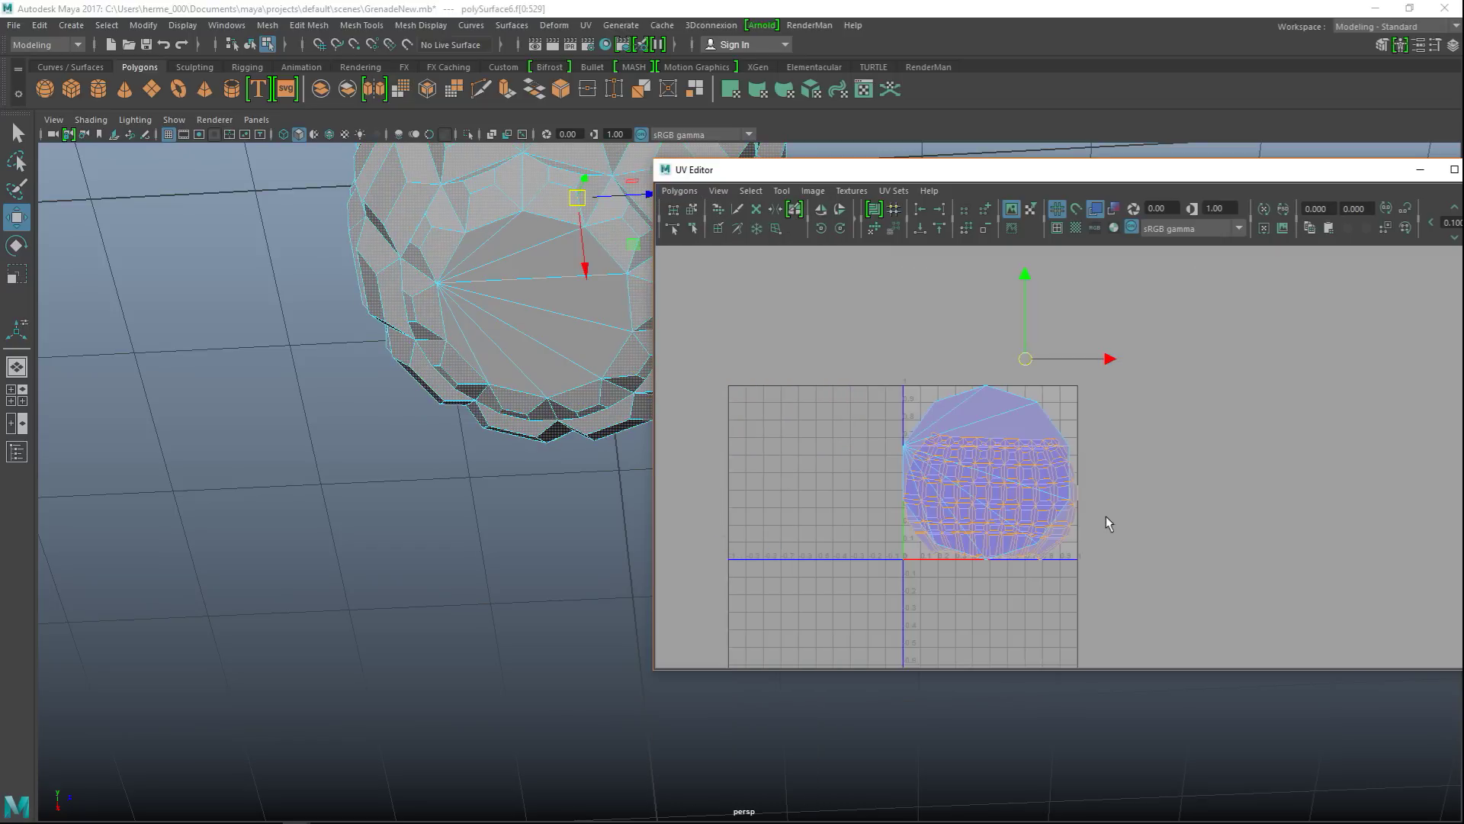
Move the unfolded body shell clear of the bottom cap's shell, and apply Layout to both shells together.
{"action": "scroll", "coordinate": [1098, 523], "scroll_direction": "up", "scroll_amount": 4}
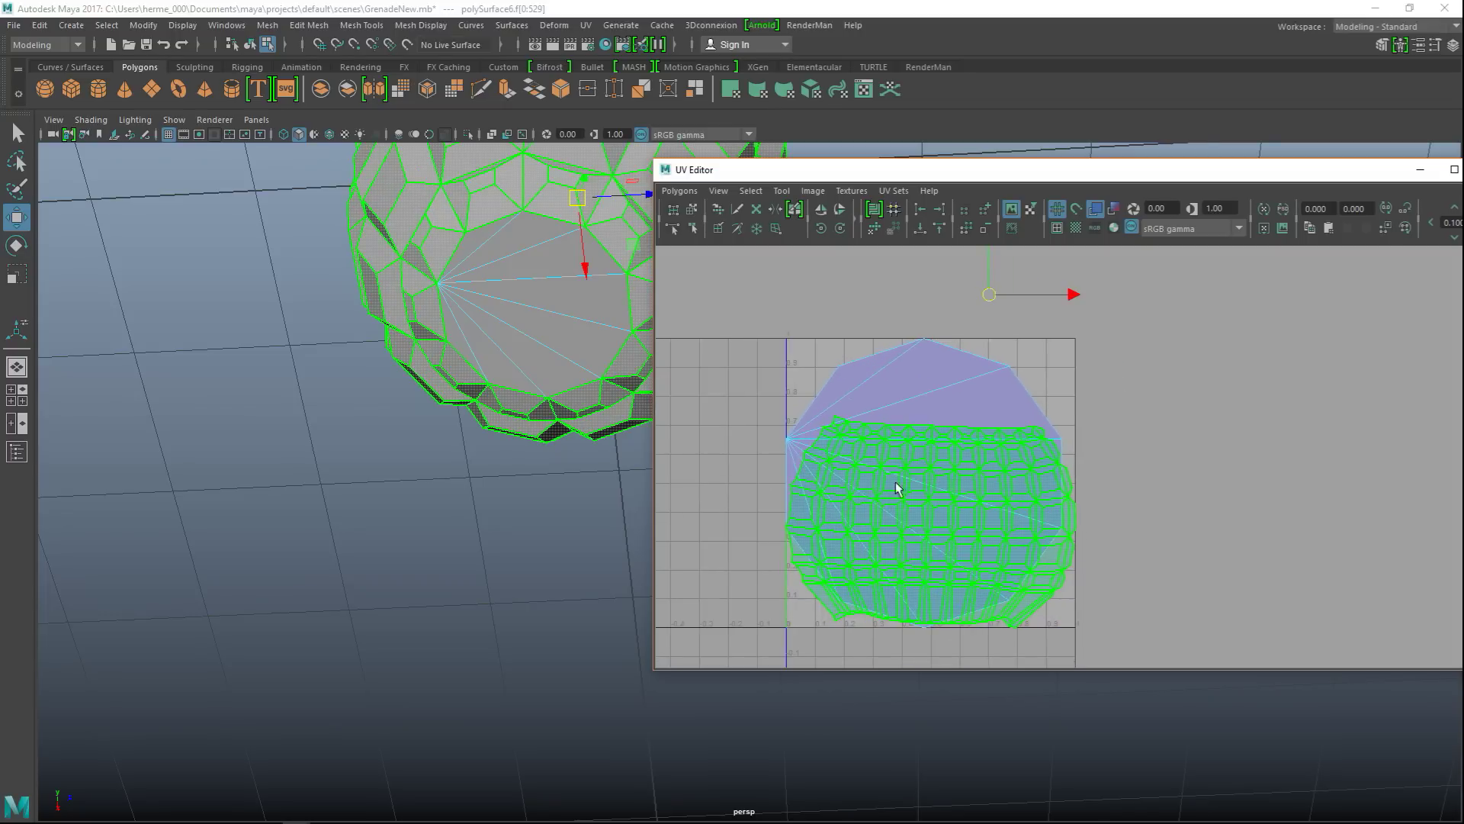
{"action": "left_click_drag", "start_coordinate": [932, 524], "coordinate": [1256, 447]}
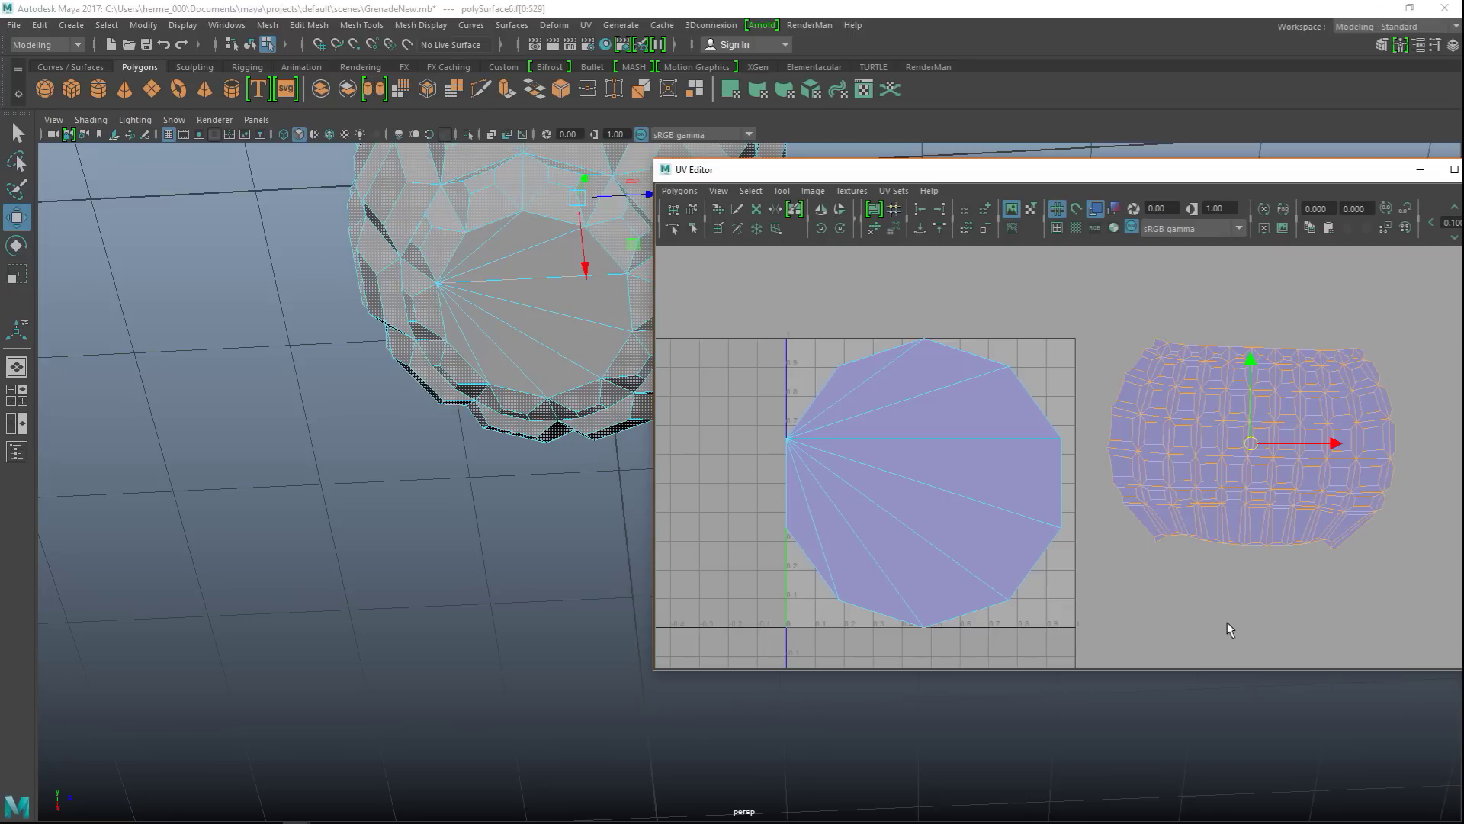
{"action": "scroll", "coordinate": [1224, 625], "scroll_direction": "down", "scroll_amount": 3}
{"action": "left_click_drag", "start_coordinate": [844, 360], "coordinate": [1307, 631]}
{"action": "left_click", "coordinate": [680, 191]}
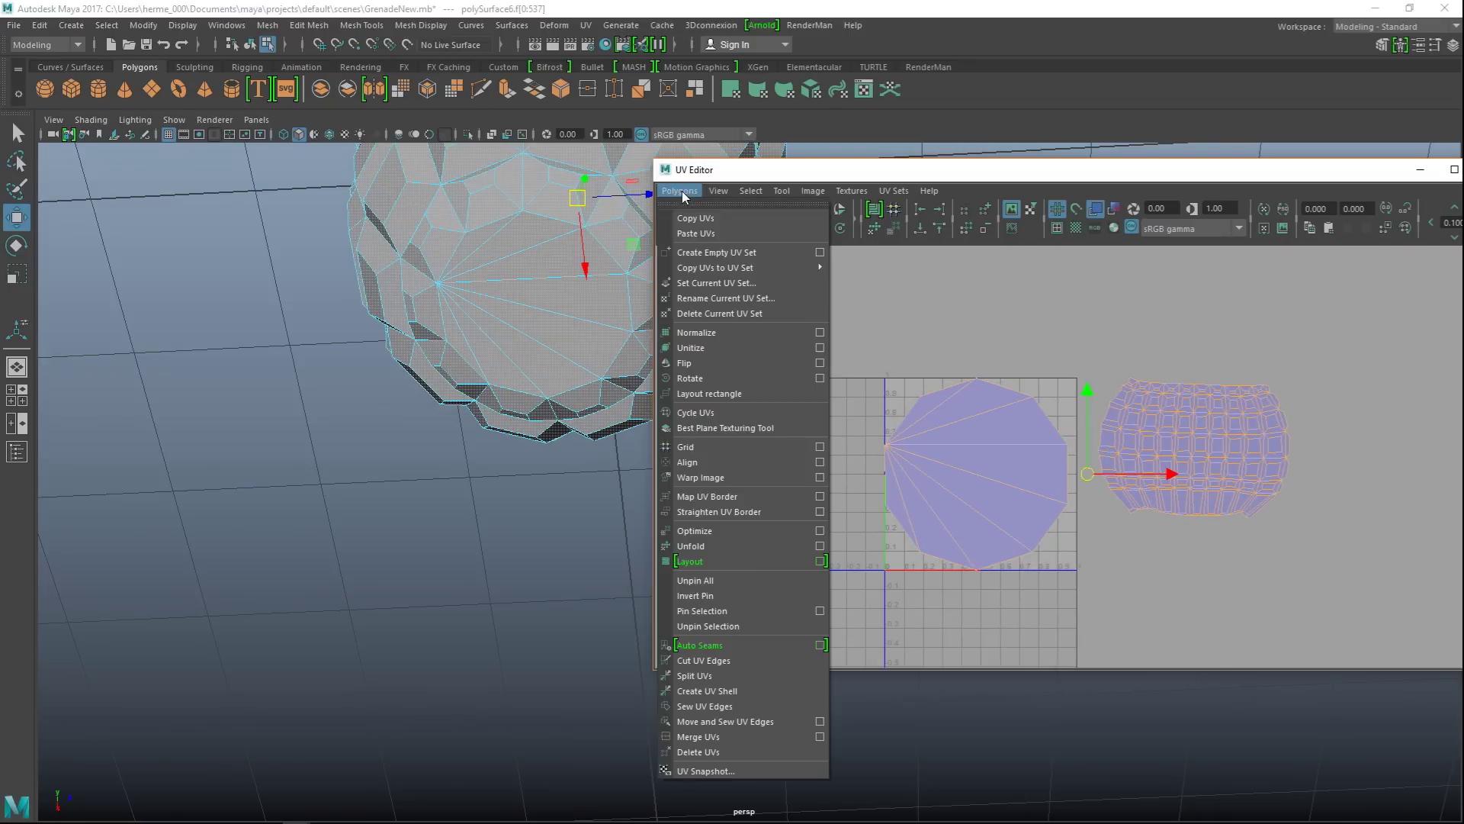
{"action": "left_click", "coordinate": [713, 561]}
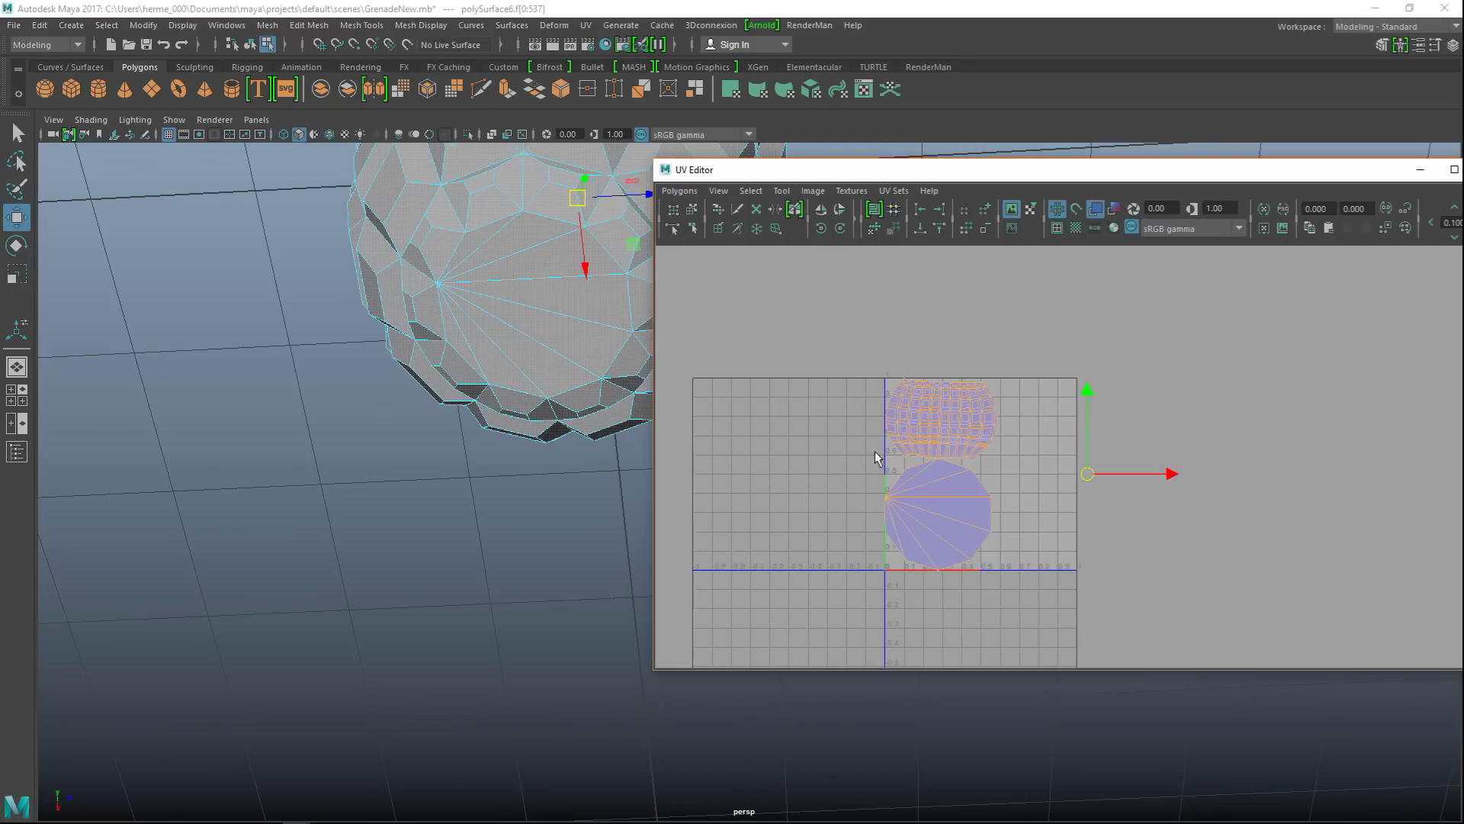
Minimise the UV Editor and show all hidden objects in the scene.
{"action": "left_click_drag", "start_coordinate": [1333, 183], "coordinate": [1007, 229]}
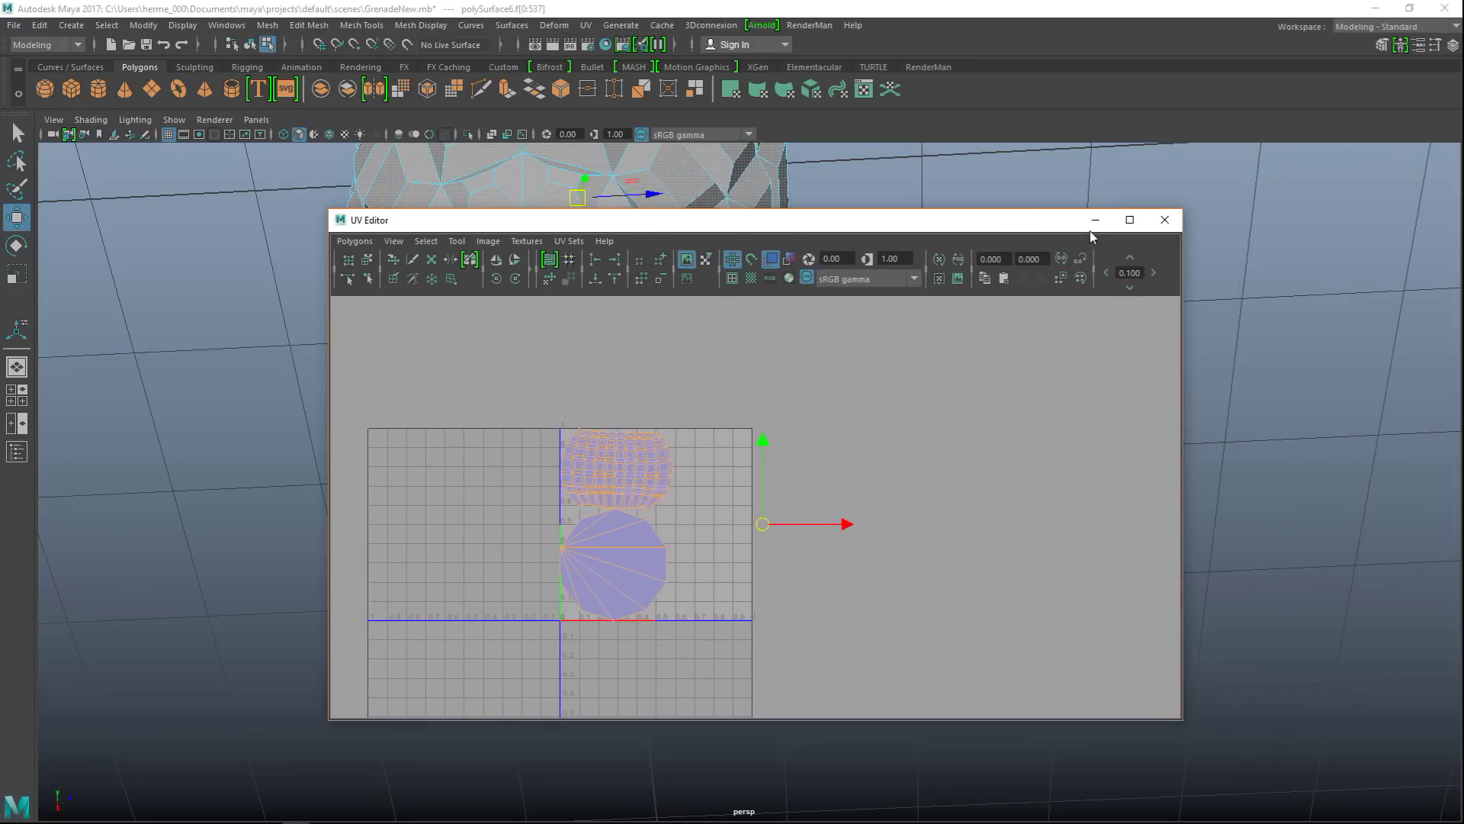
{"action": "left_click", "coordinate": [1087, 219]}
{"action": "scroll", "coordinate": [881, 450], "scroll_direction": "down", "scroll_amount": 2}
{"action": "left_click_drag", "start_coordinate": [876, 516], "coordinate": [841, 578], "text": "alt"}
{"action": "left_click", "coordinate": [268, 26]}
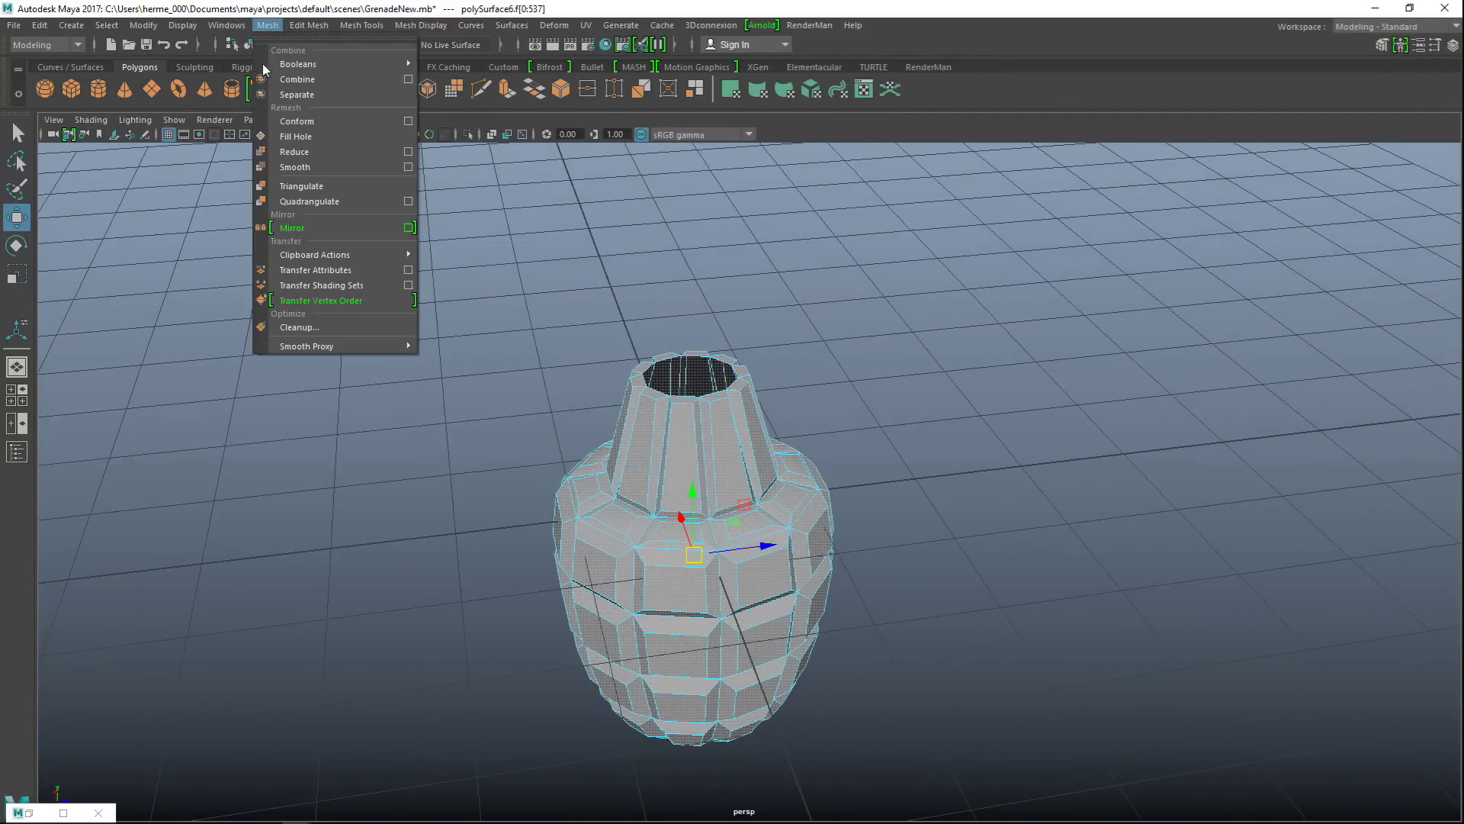
{"action": "mouse_move", "coordinate": [172, 28]}
{"action": "mouse_move", "coordinate": [244, 120]}
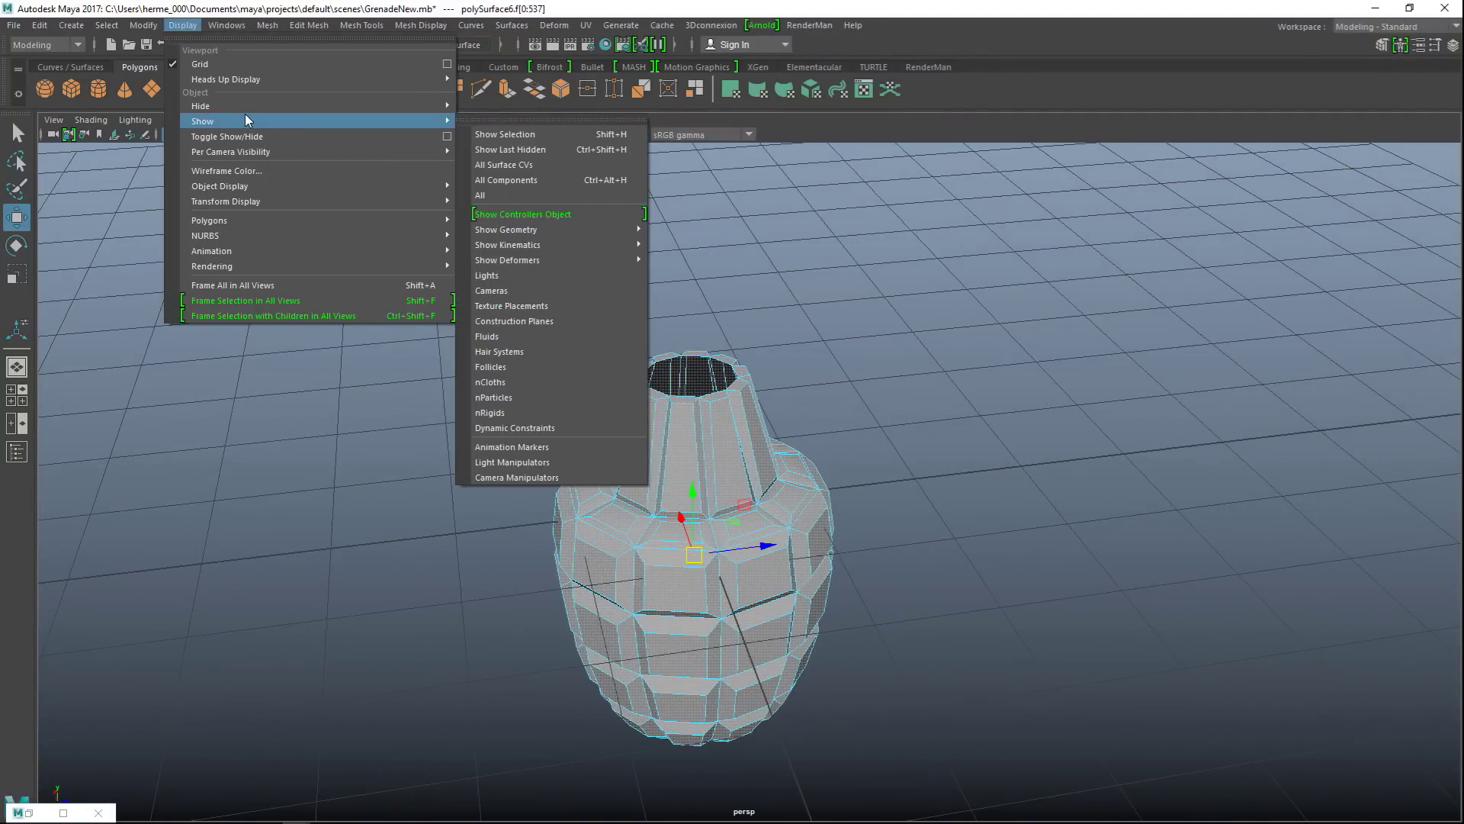
{"action": "left_click", "coordinate": [502, 196]}
Return to object selection and hide the grenade's segmented body.
{"action": "left_click_drag", "start_coordinate": [869, 592], "coordinate": [900, 565], "text": "alt"}
{"action": "right_click_drag", "start_coordinate": [804, 354], "coordinate": [867, 330]}
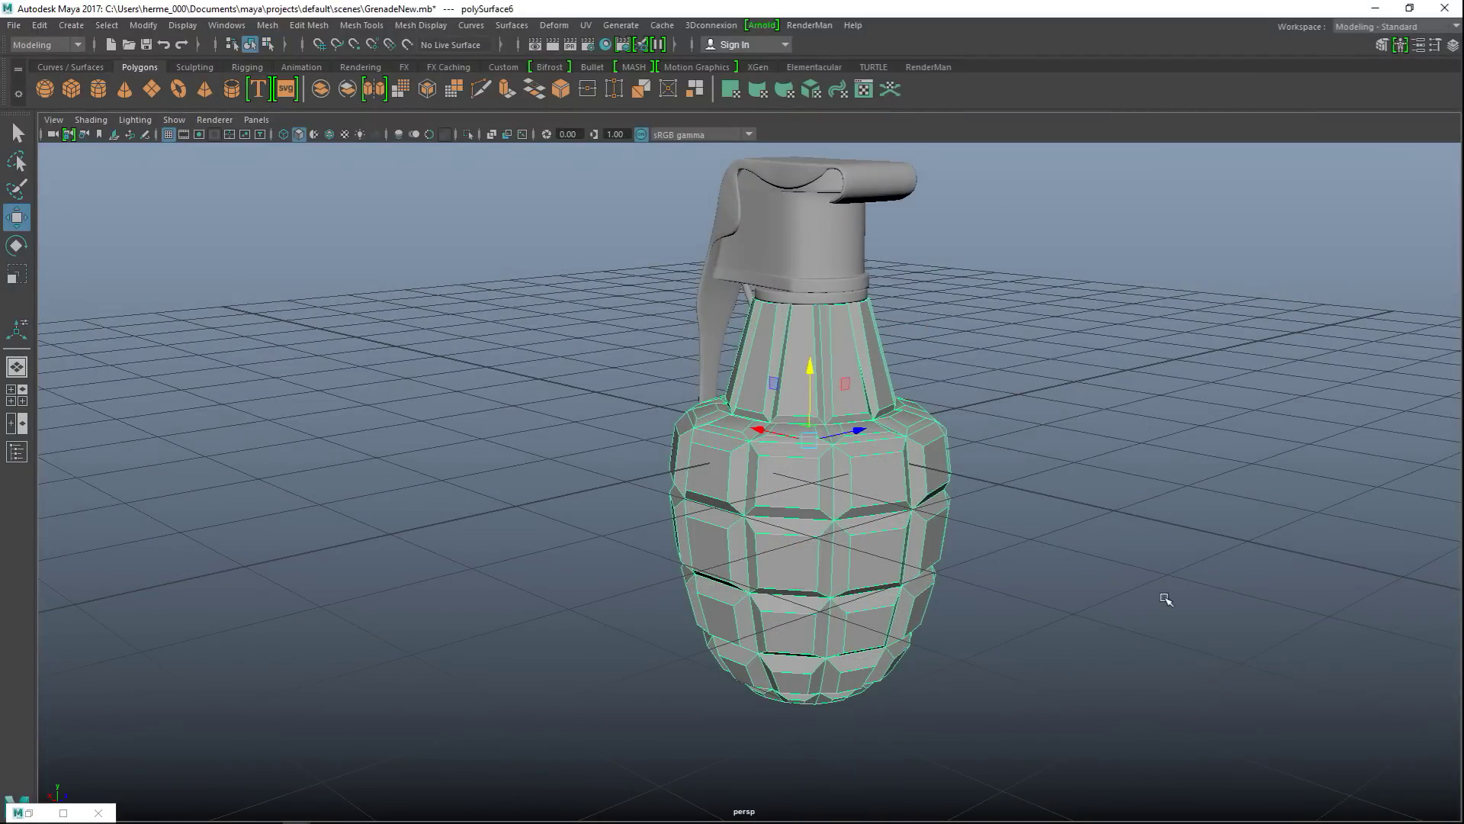
{"action": "key", "text": "ctrl+h"}
Select the small loop that holds the pull ring and bring up its UVs in the UV Editor.
{"action": "left_click_drag", "start_coordinate": [1141, 667], "coordinate": [991, 753], "text": "alt"}
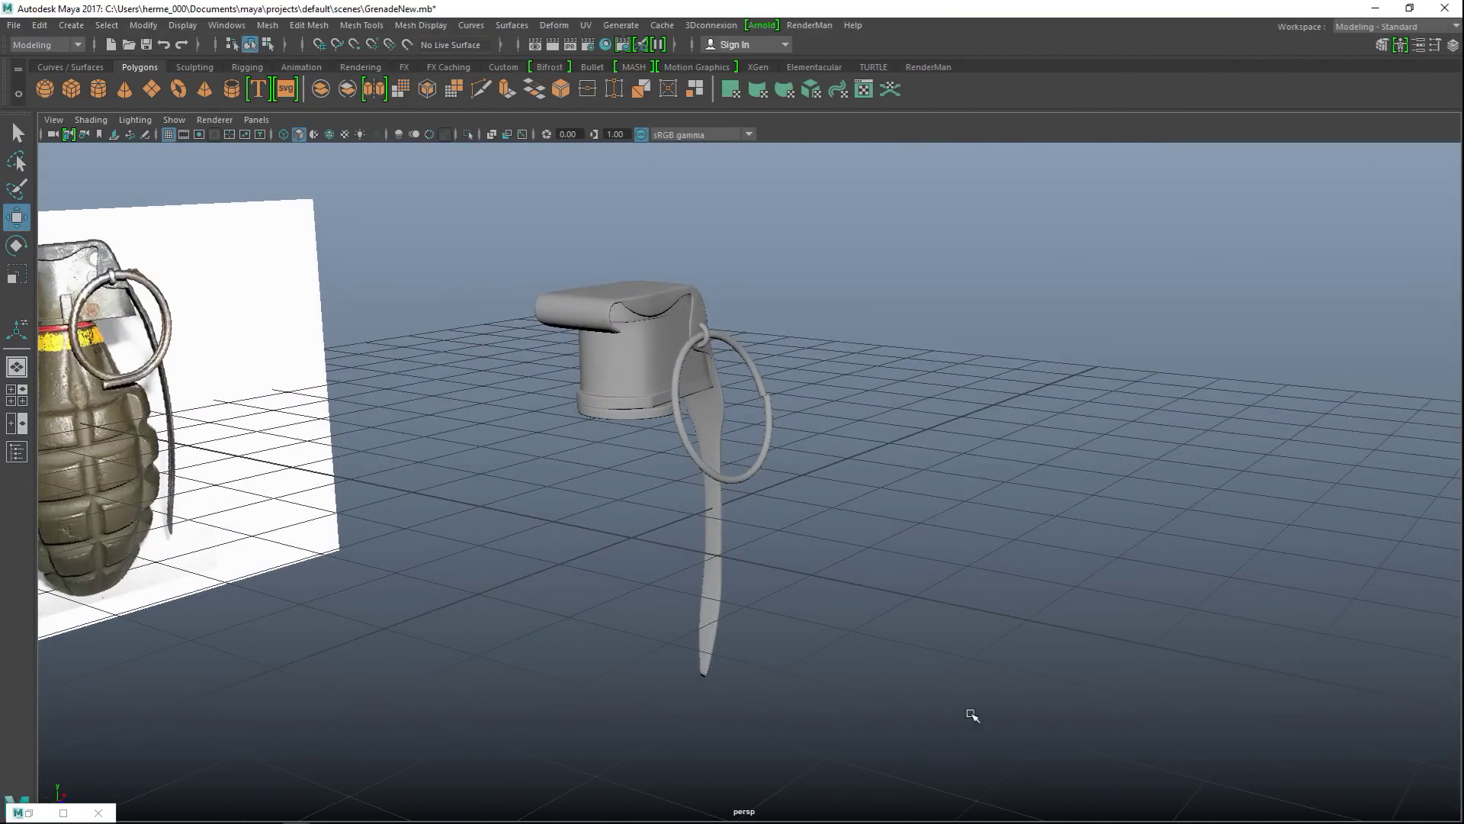
{"action": "scroll", "coordinate": [976, 560], "scroll_direction": "up", "scroll_amount": 3}
{"action": "middle_click_drag", "start_coordinate": [971, 563], "coordinate": [941, 603], "text": "alt"}
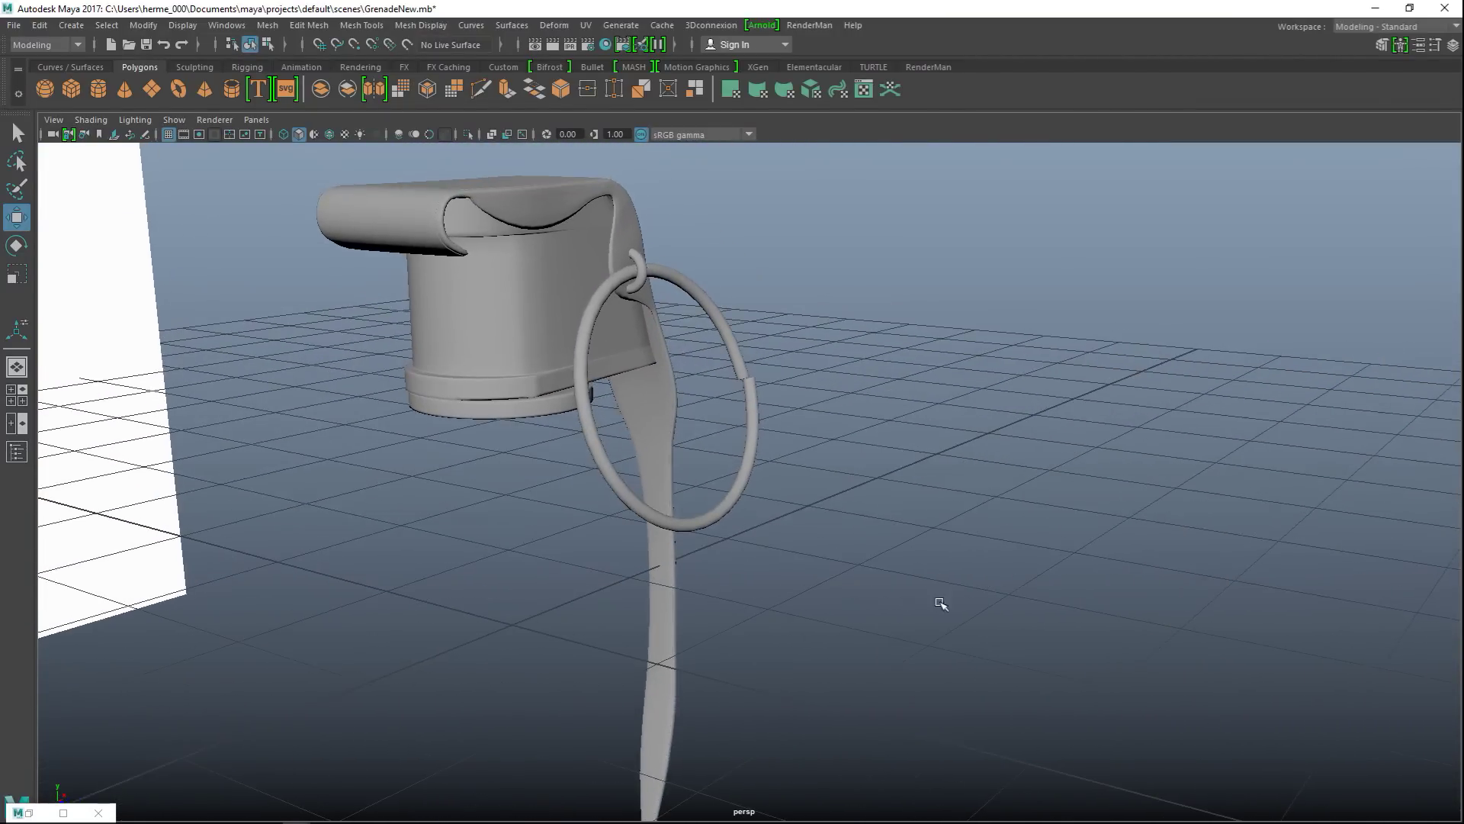
{"action": "left_click_drag", "start_coordinate": [920, 645], "coordinate": [781, 633], "text": "alt"}
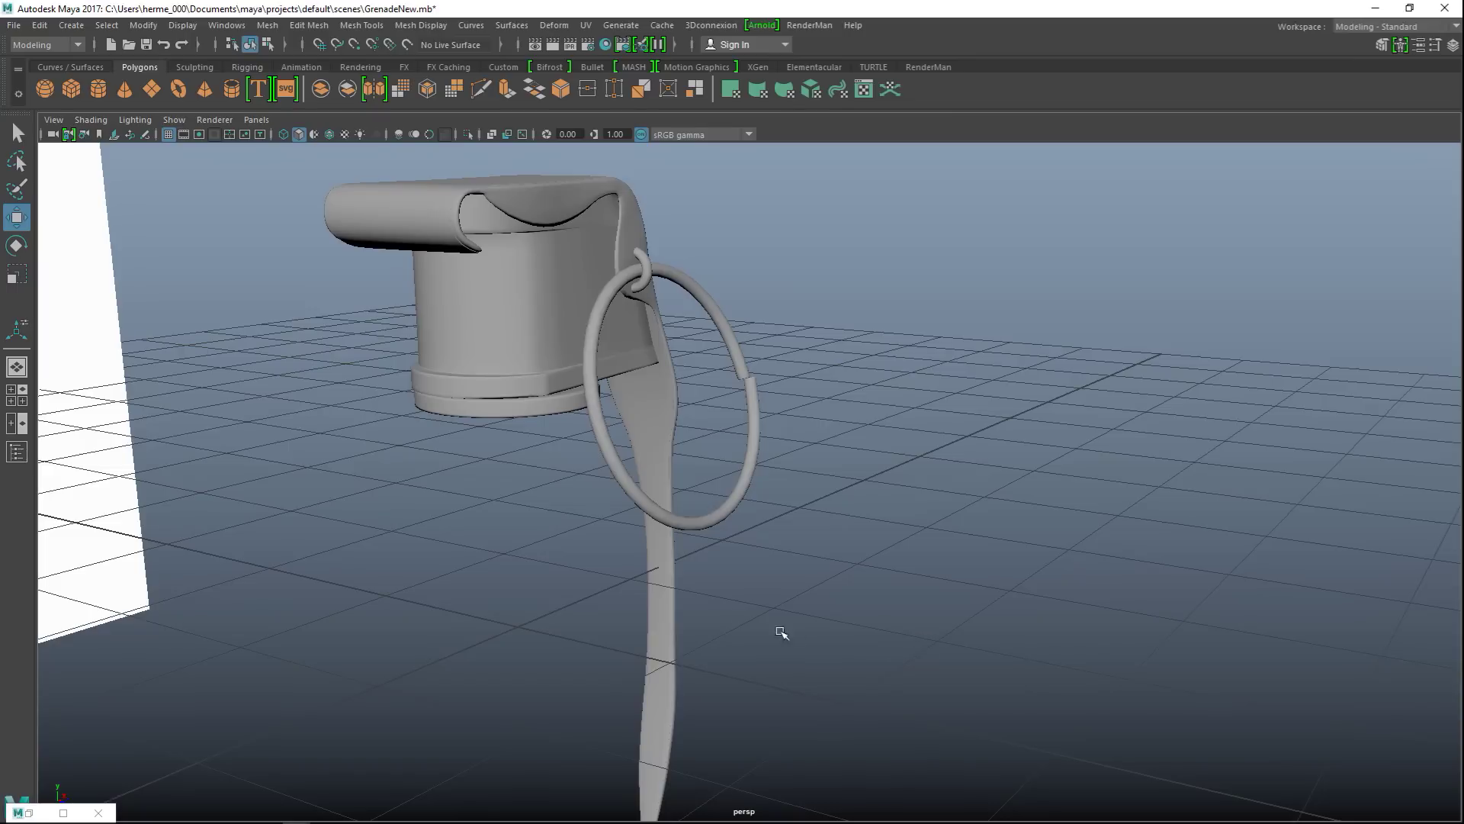
{"action": "left_click", "coordinate": [645, 265]}
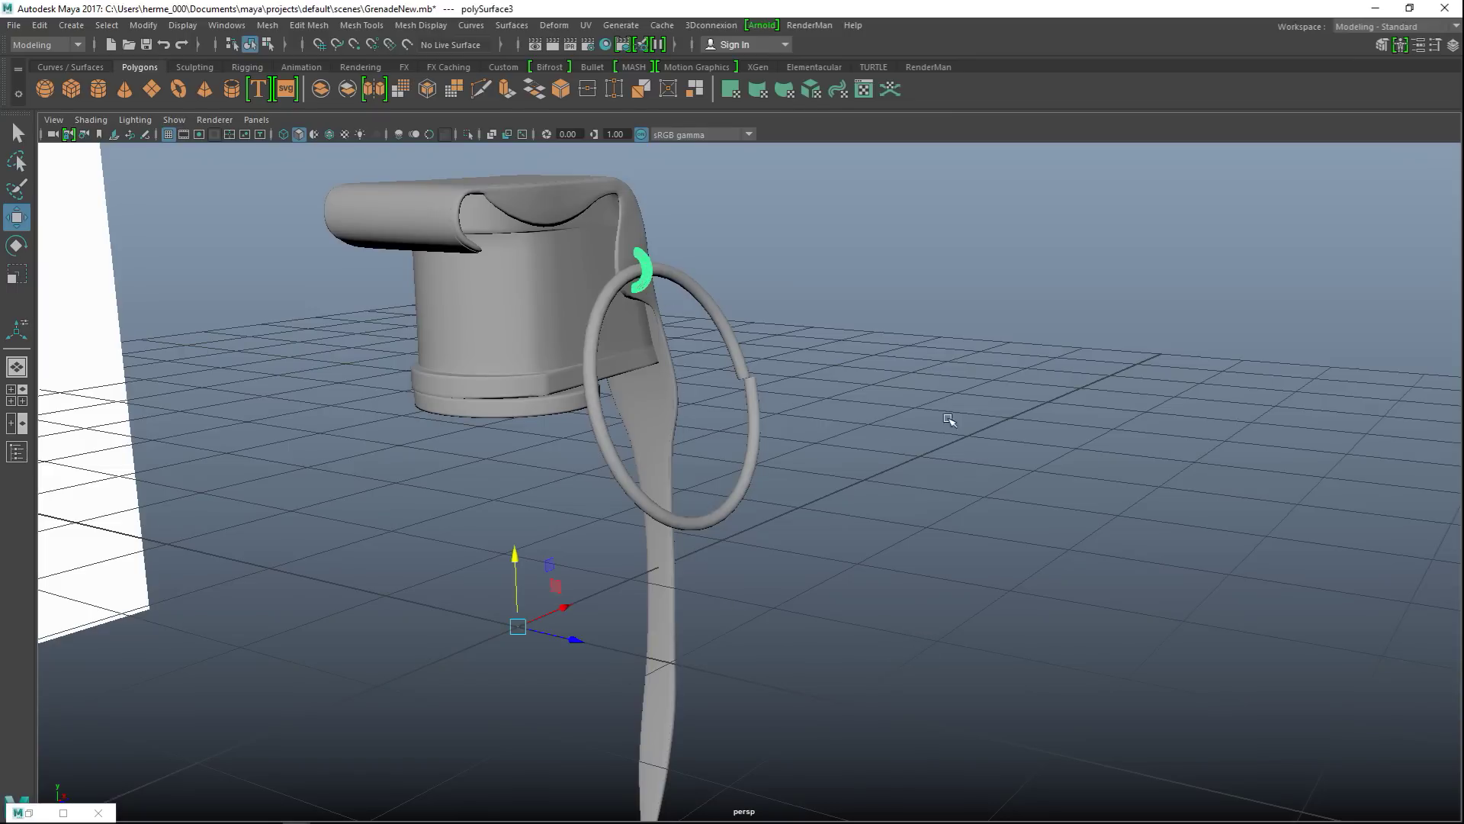
{"action": "left_click", "coordinate": [586, 25]}
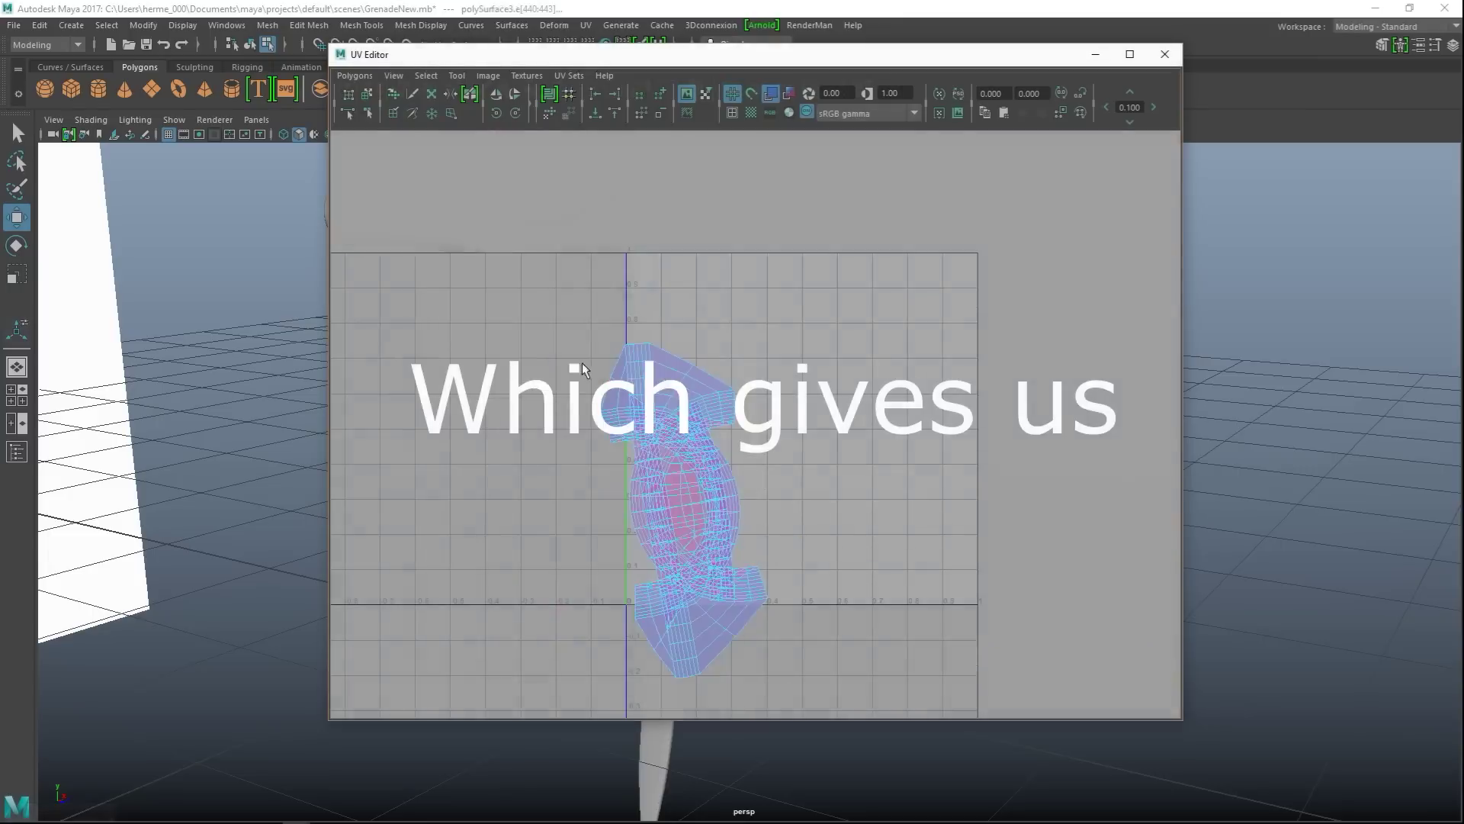
Select the whole UV shell of the small loop and unfold it.
{"action": "left_click", "coordinate": [639, 402]}
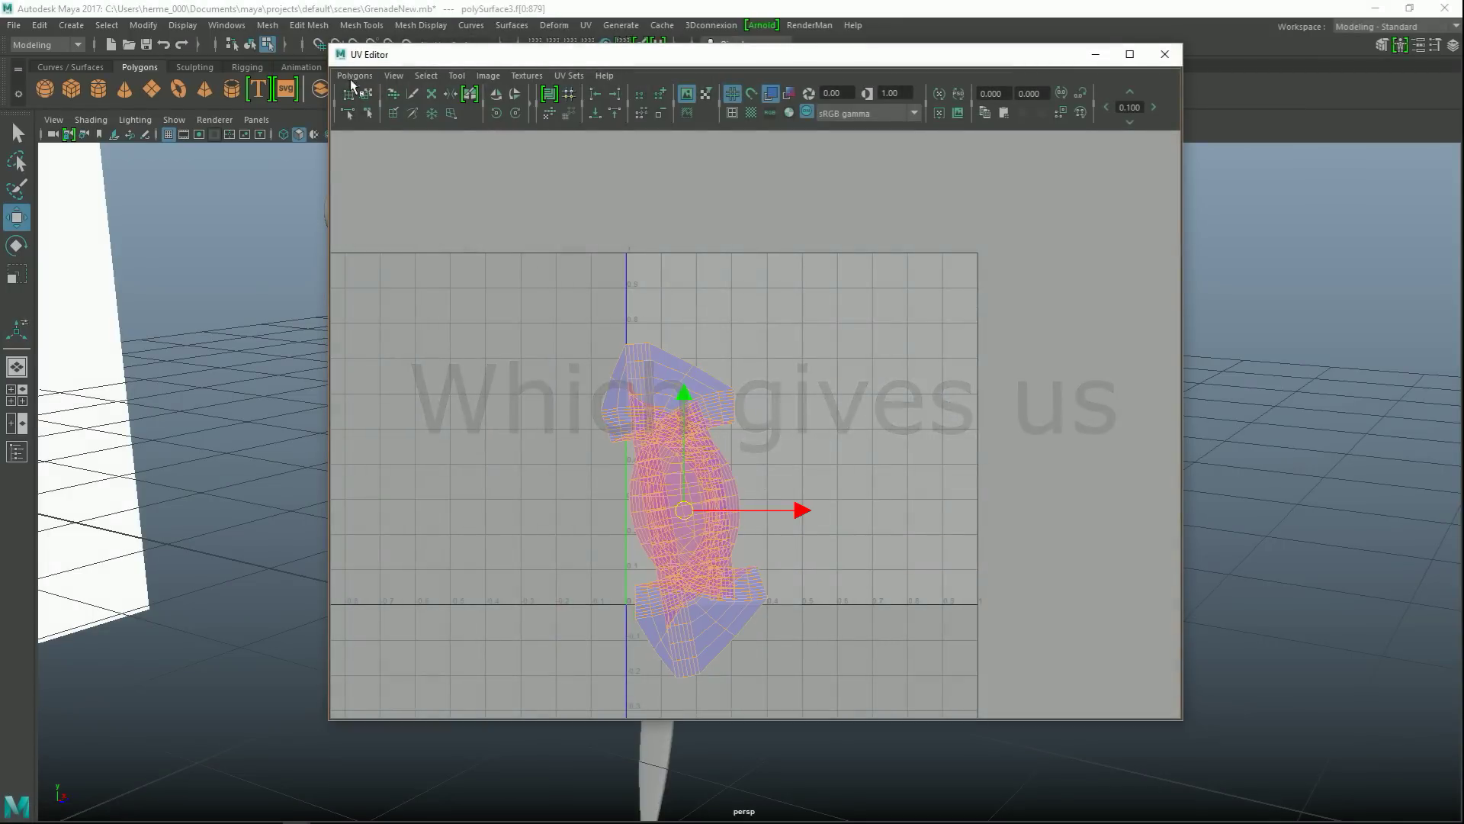
{"action": "left_click", "coordinate": [354, 77]}
{"action": "left_click", "coordinate": [372, 431]}
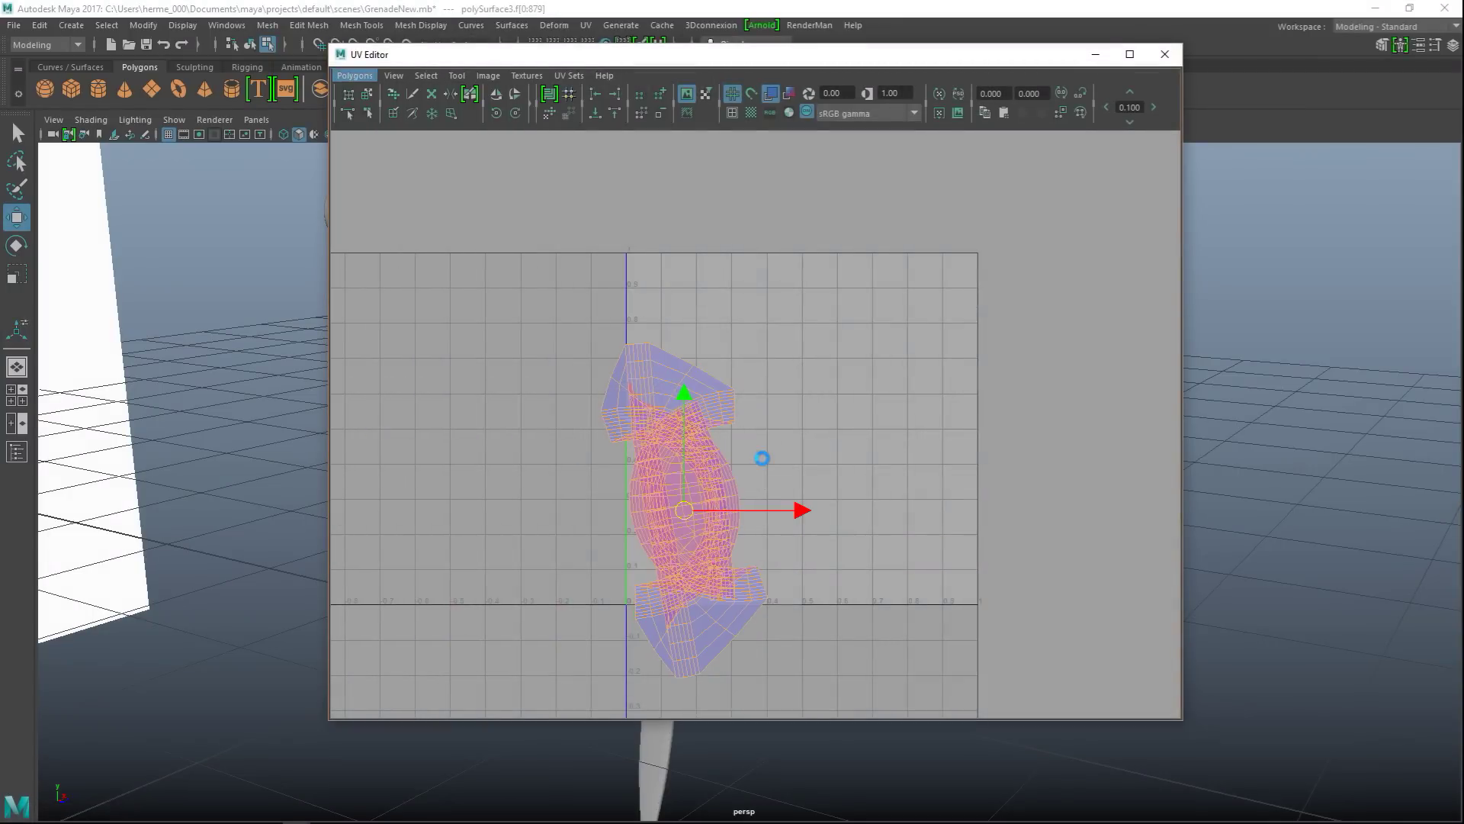
{"action": "scroll", "coordinate": [802, 494], "scroll_direction": "down", "scroll_amount": 2}
{"action": "scroll", "coordinate": [814, 501], "scroll_direction": "up", "scroll_amount": 3}
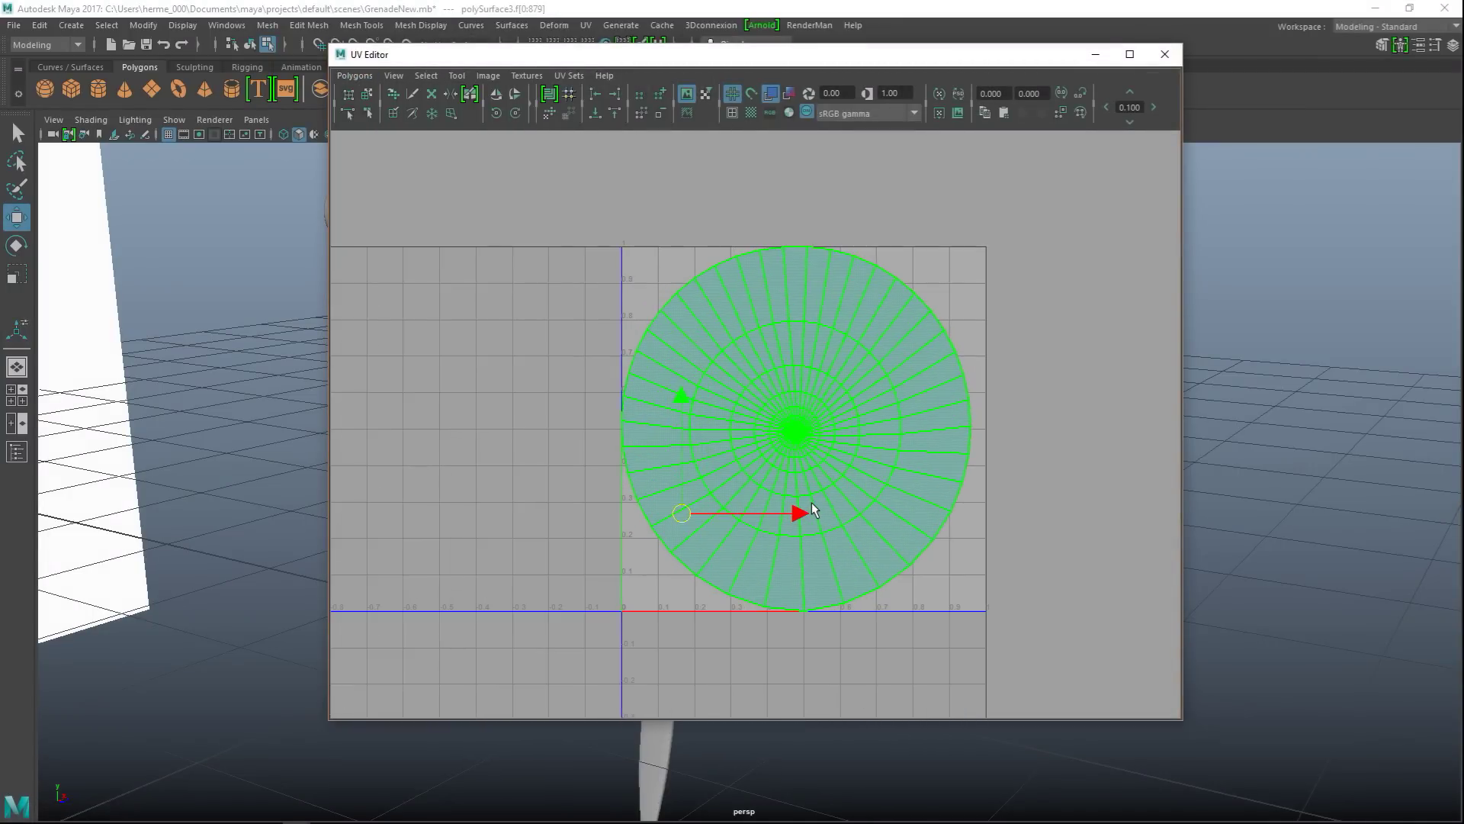
Select an edge line running lengthwise along the small loop and cut its UV edges to make a seam.
{"action": "middle_click_drag", "start_coordinate": [236, 373], "coordinate": [120, 415], "text": "alt"}
{"action": "left_click_drag", "start_coordinate": [400, 54], "coordinate": [583, 100]}
{"action": "right_click_drag", "start_coordinate": [229, 373], "coordinate": [308, 359], "text": "alt"}
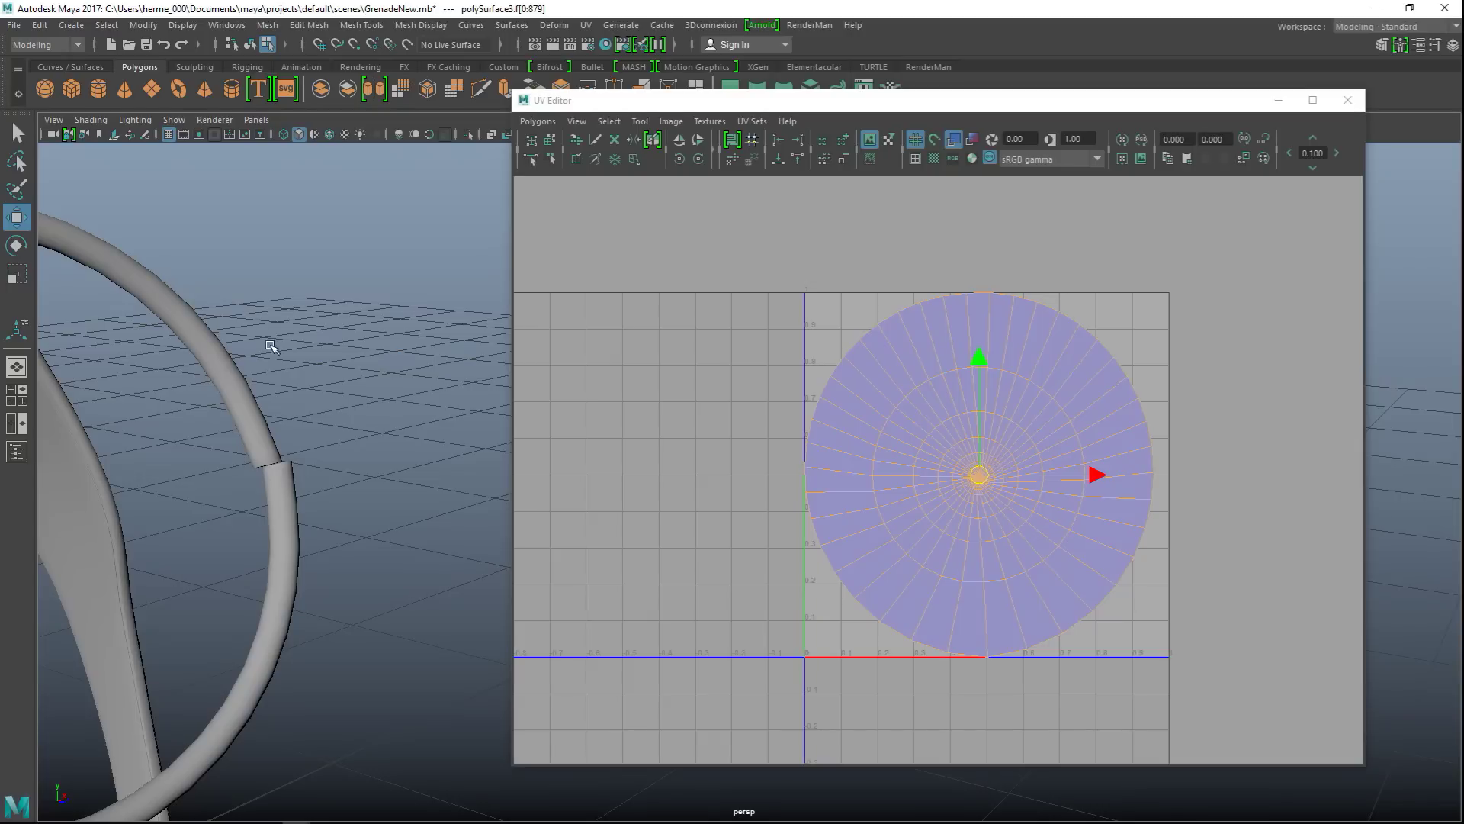
{"action": "middle_click_drag", "start_coordinate": [255, 338], "coordinate": [438, 404], "text": "alt"}
{"action": "left_click_drag", "start_coordinate": [437, 405], "coordinate": [221, 457], "text": "alt"}
{"action": "middle_click_drag", "start_coordinate": [222, 458], "coordinate": [360, 550], "text": "alt"}
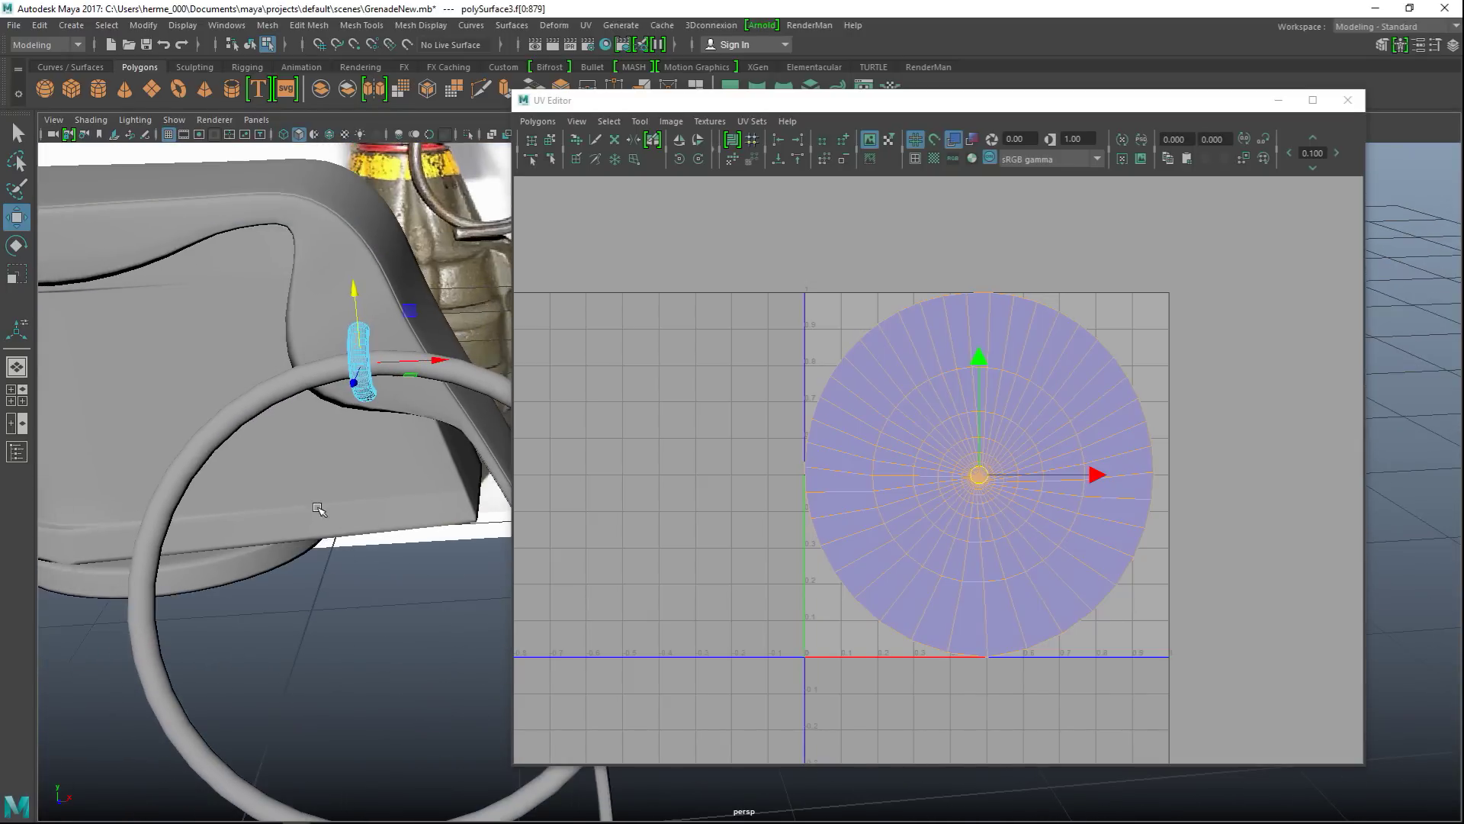
{"action": "right_click_drag", "start_coordinate": [236, 412], "coordinate": [312, 485], "text": "alt"}
{"action": "middle_click_drag", "start_coordinate": [237, 416], "coordinate": [396, 614], "text": "alt"}
{"action": "left_click_drag", "start_coordinate": [152, 434], "coordinate": [328, 433], "text": "alt"}
{"action": "middle_click_drag", "start_coordinate": [227, 417], "coordinate": [473, 511], "text": "alt"}
{"action": "right_click_drag", "start_coordinate": [239, 409], "coordinate": [233, 316]}
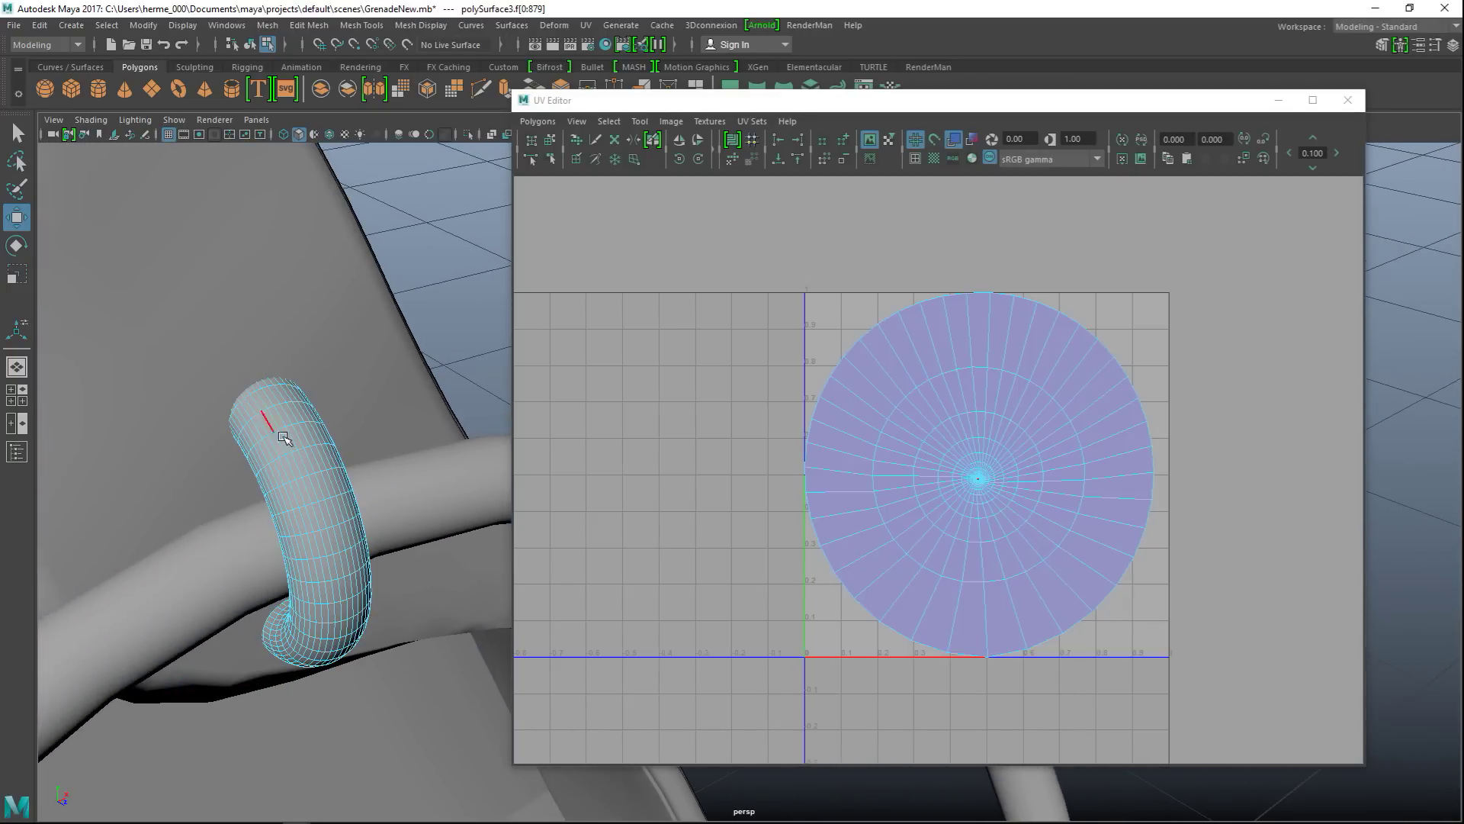
{"action": "left_click", "coordinate": [306, 463]}
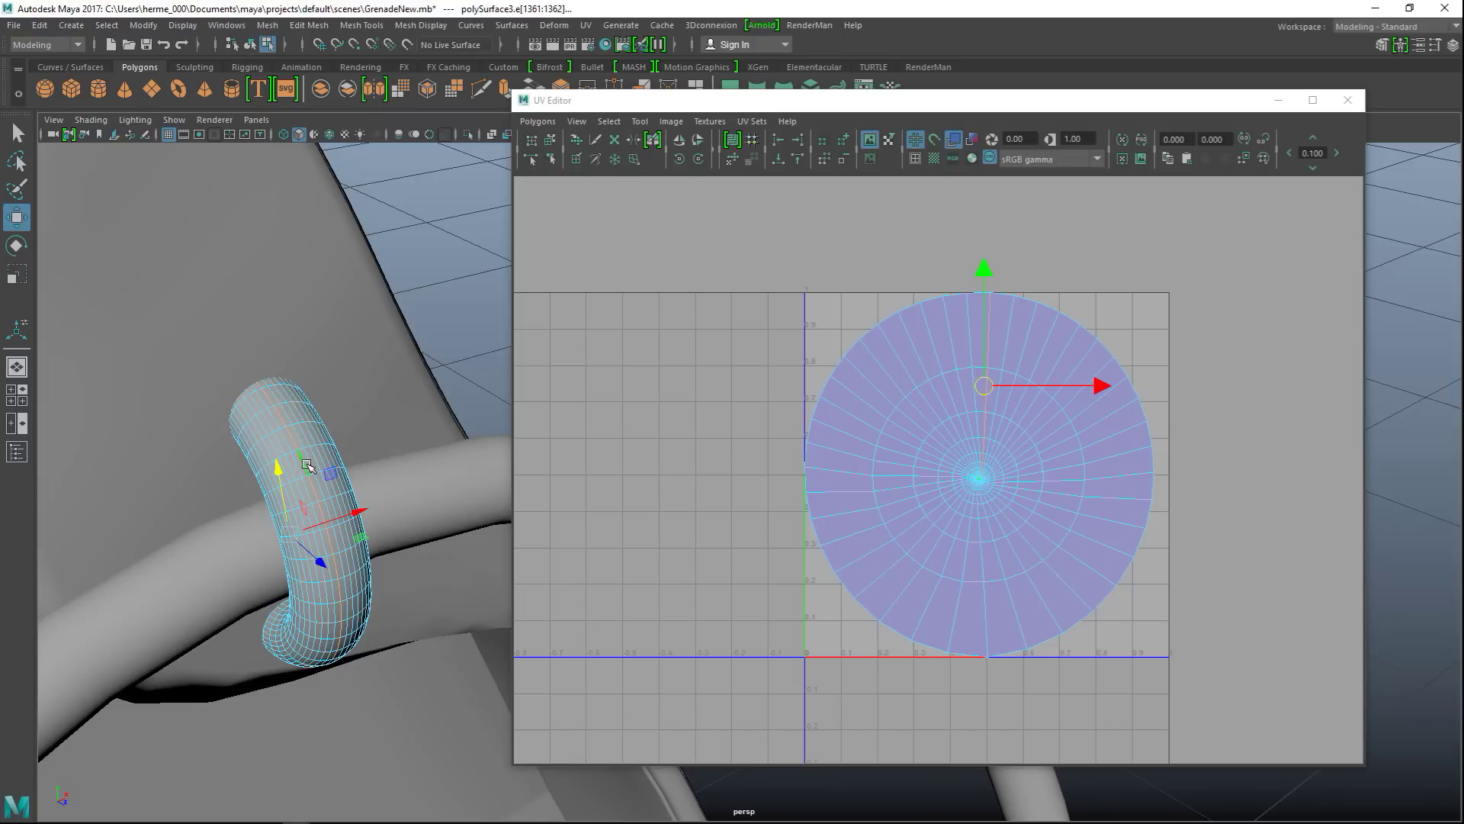
{"action": "left_click", "coordinate": [543, 124]}
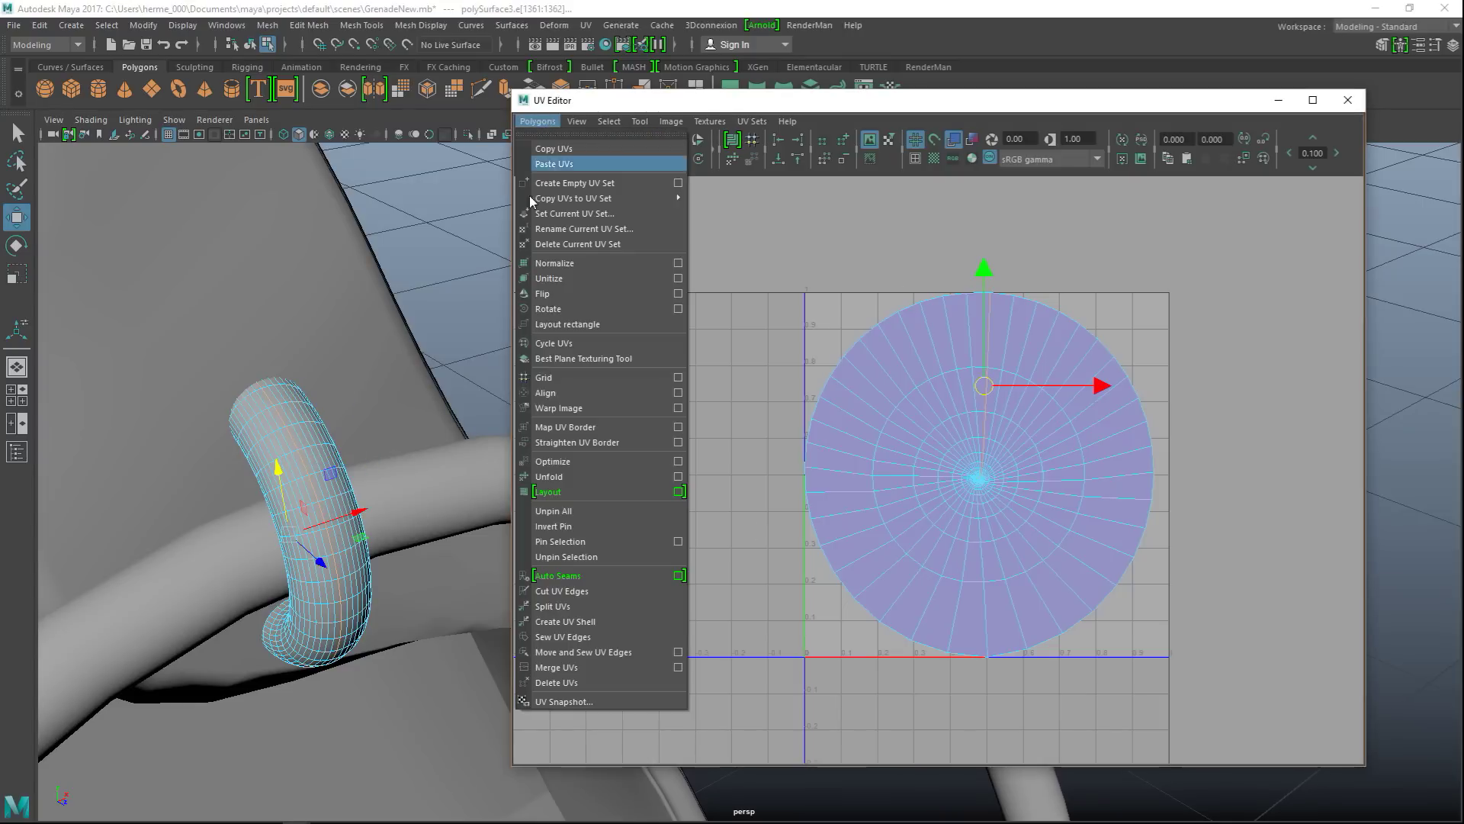
{"action": "left_click", "coordinate": [593, 587]}
Select the small loop's UV shell and unfold it again along the new seam.
{"action": "right_click_drag", "start_coordinate": [889, 416], "coordinate": [836, 395]}
{"action": "left_click", "coordinate": [875, 449]}
{"action": "left_click", "coordinate": [538, 121]}
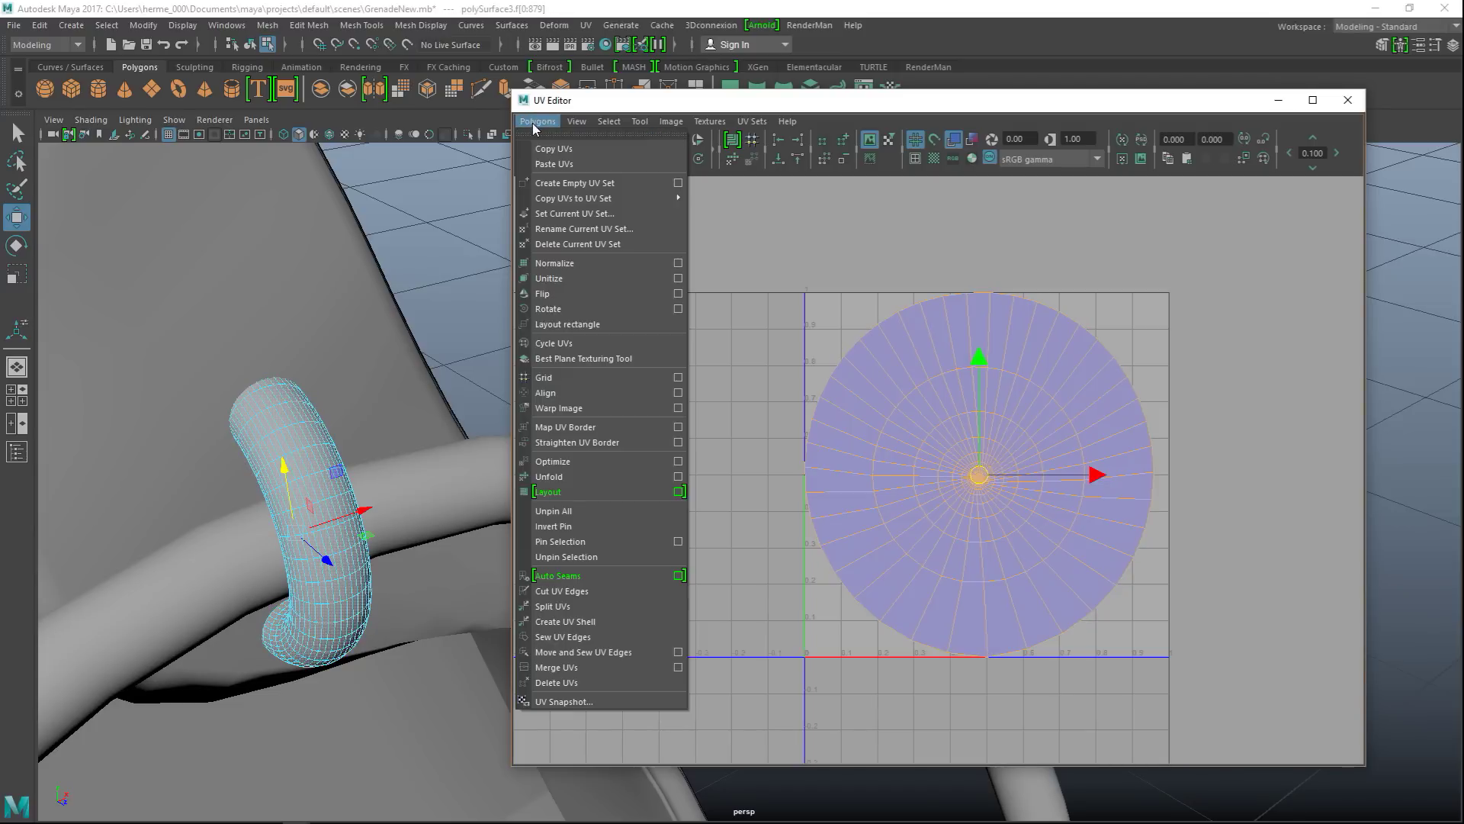
{"action": "left_click", "coordinate": [579, 492]}
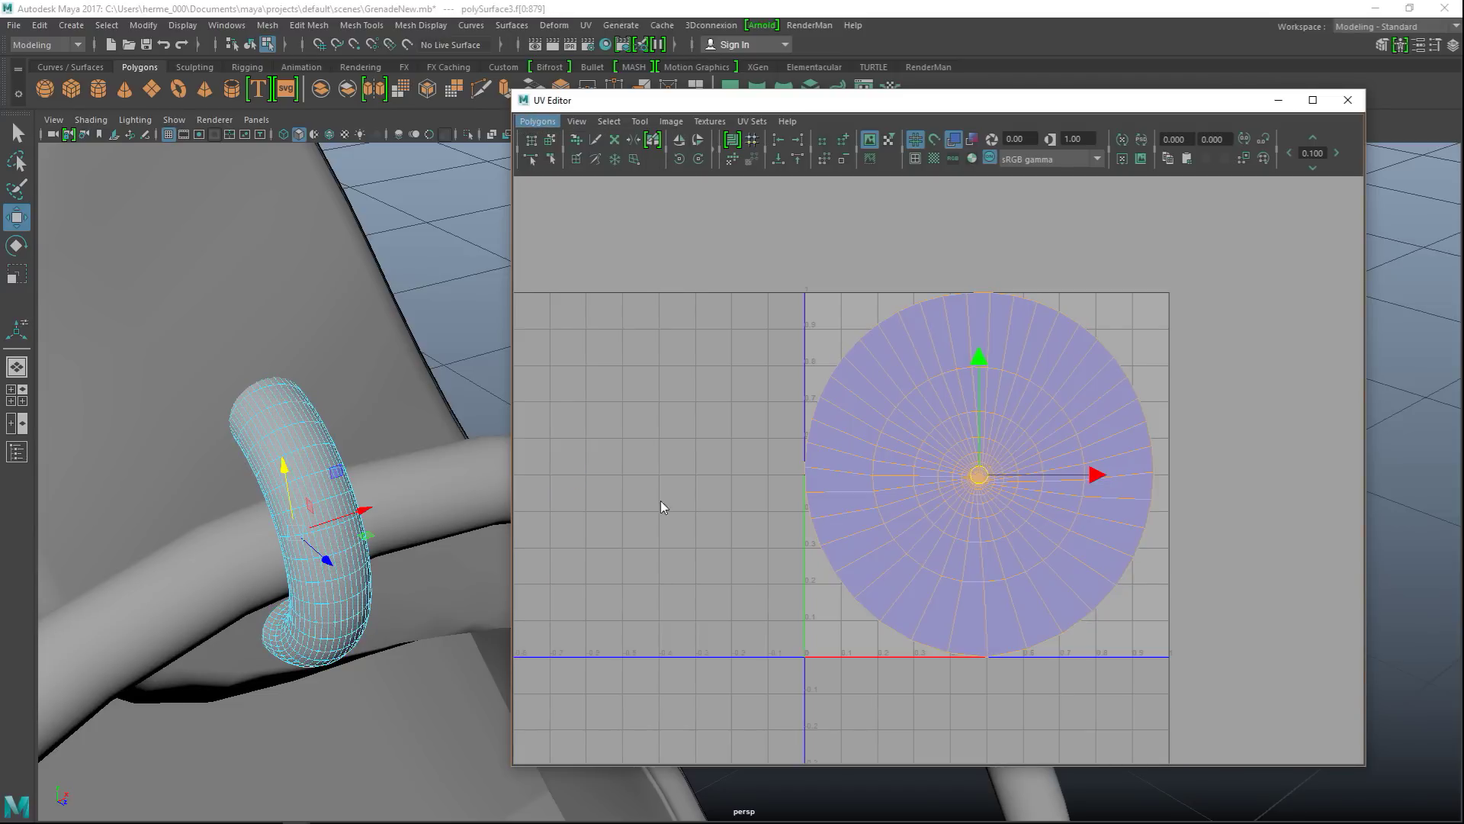
{"action": "scroll", "coordinate": [794, 527], "scroll_direction": "down", "scroll_amount": 2}
{"action": "left_click", "coordinate": [910, 536]}
{"action": "left_click", "coordinate": [953, 543]}
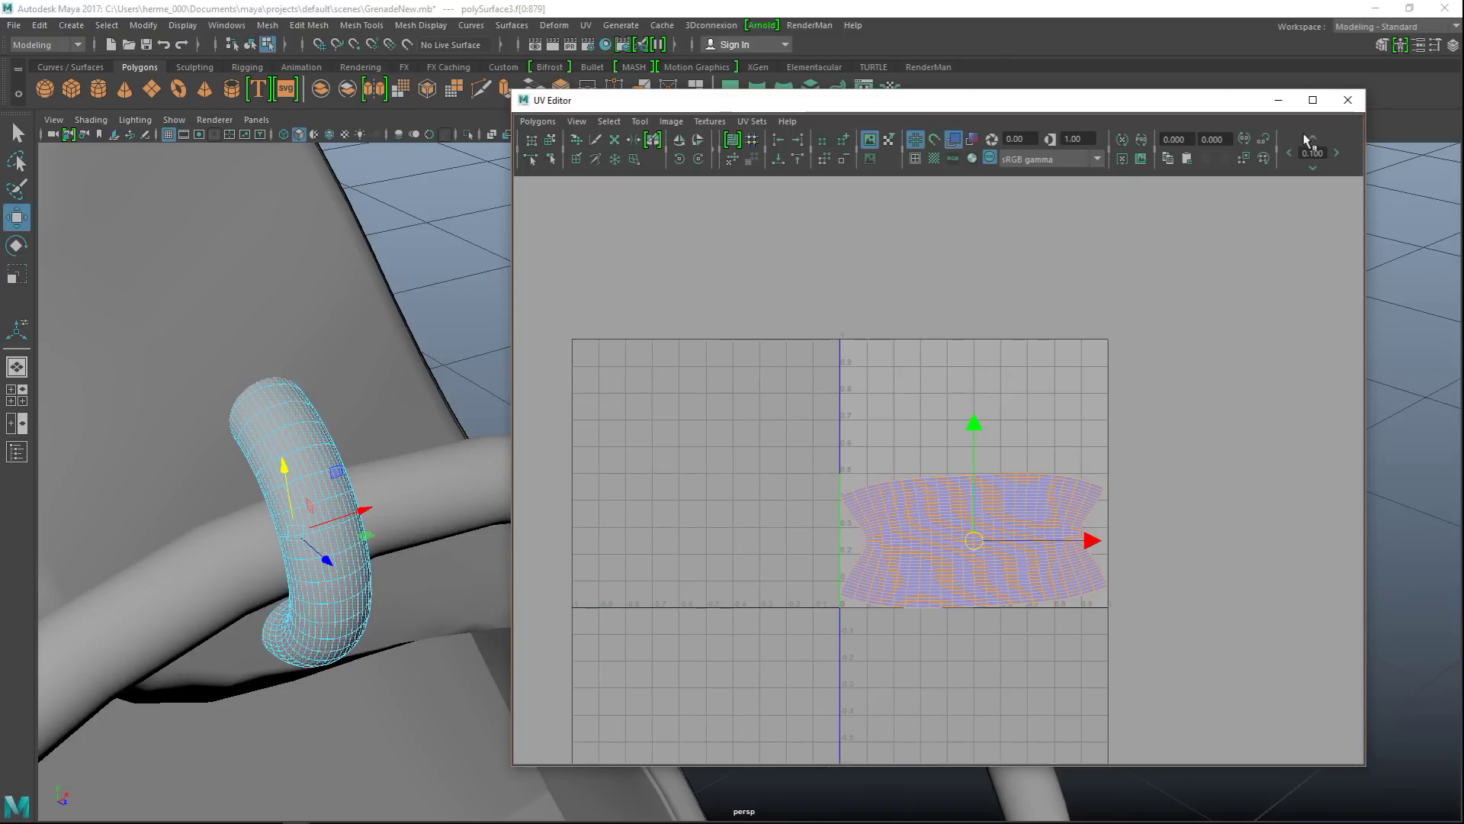
Minimise the UV Editor and select the large pull ring as an object.
{"action": "left_click", "coordinate": [1279, 100]}
{"action": "scroll", "coordinate": [776, 489], "scroll_direction": "down", "scroll_amount": 5}
{"action": "left_click", "coordinate": [656, 486]}
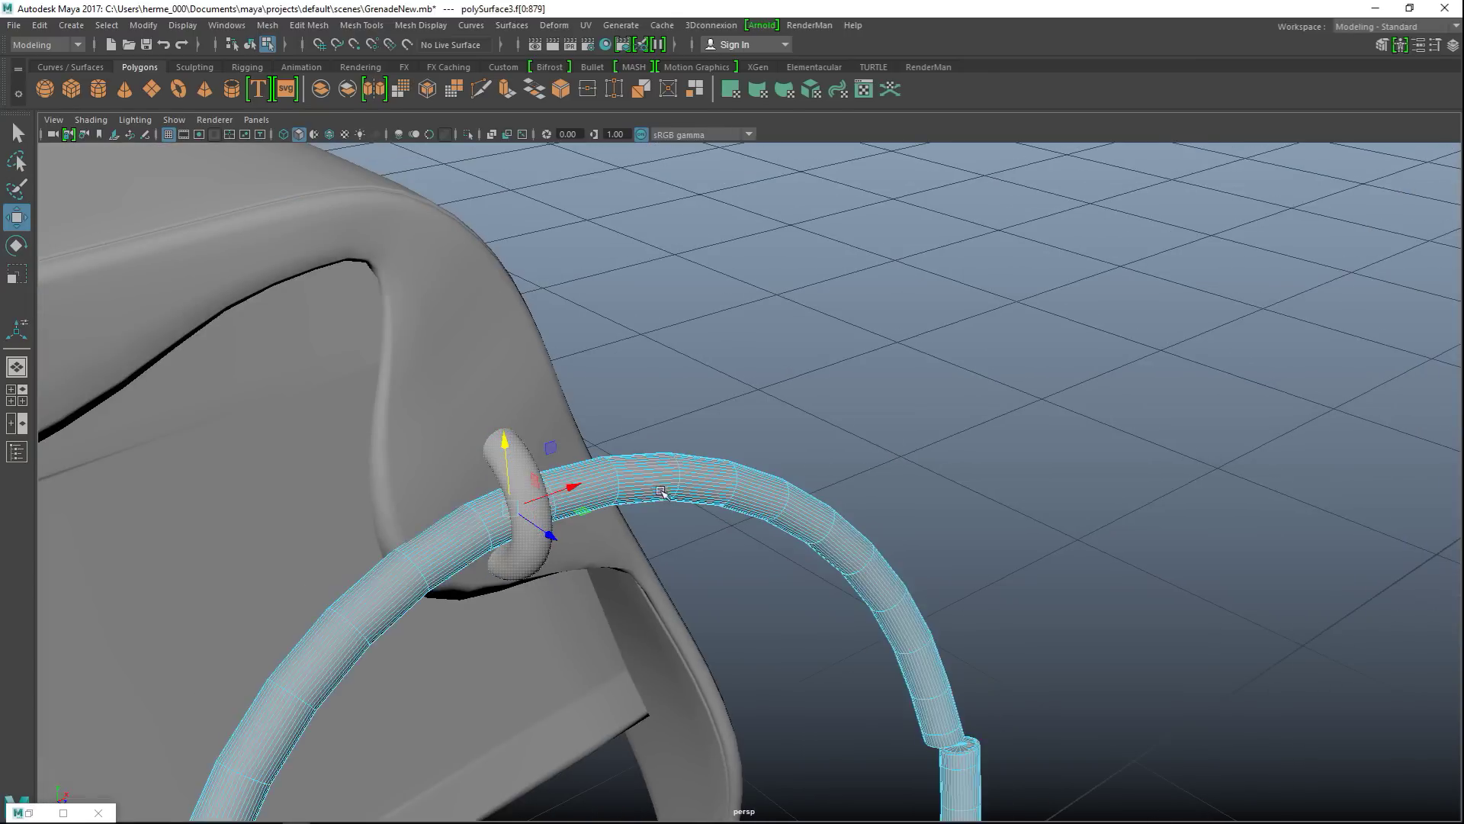
{"action": "middle_click_drag", "start_coordinate": [1021, 592], "coordinate": [921, 428], "text": "alt"}
{"action": "right_click_drag", "start_coordinate": [801, 353], "coordinate": [872, 337]}
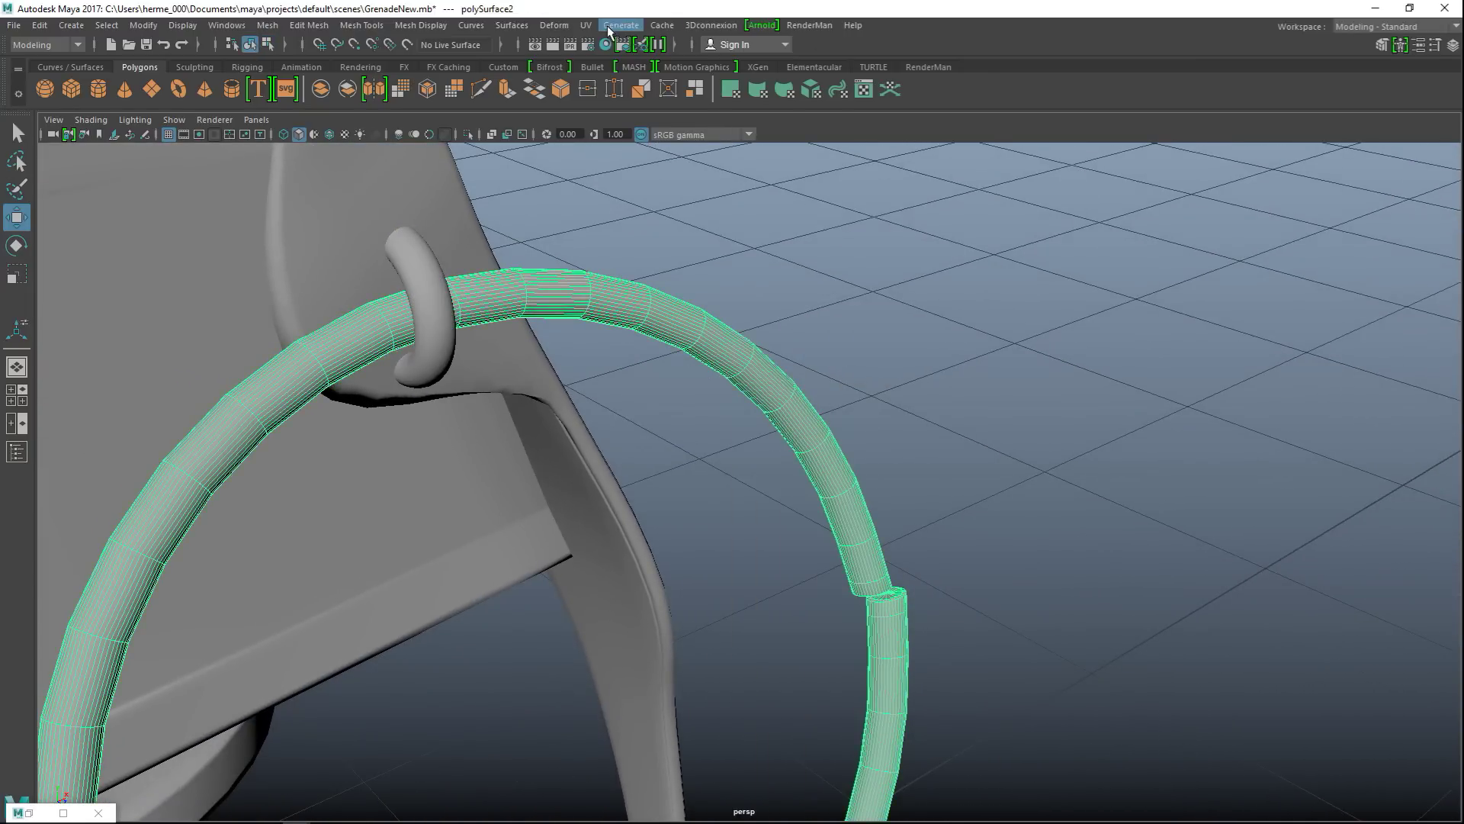
Apply an automatic UV projection to the pull ring and open the result in the UV Editor.
{"action": "left_click", "coordinate": [585, 25]}
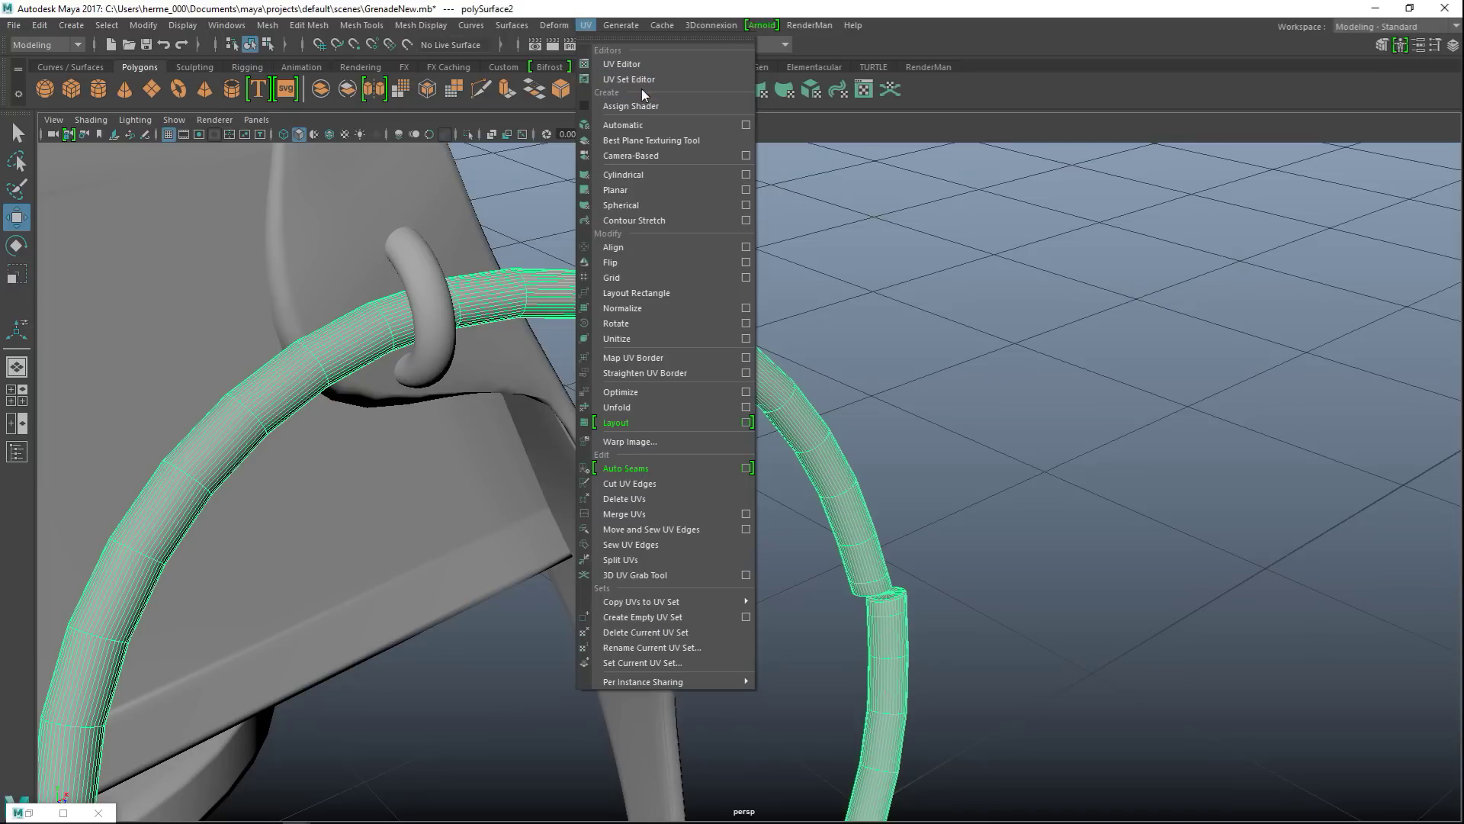
{"action": "left_click", "coordinate": [646, 128]}
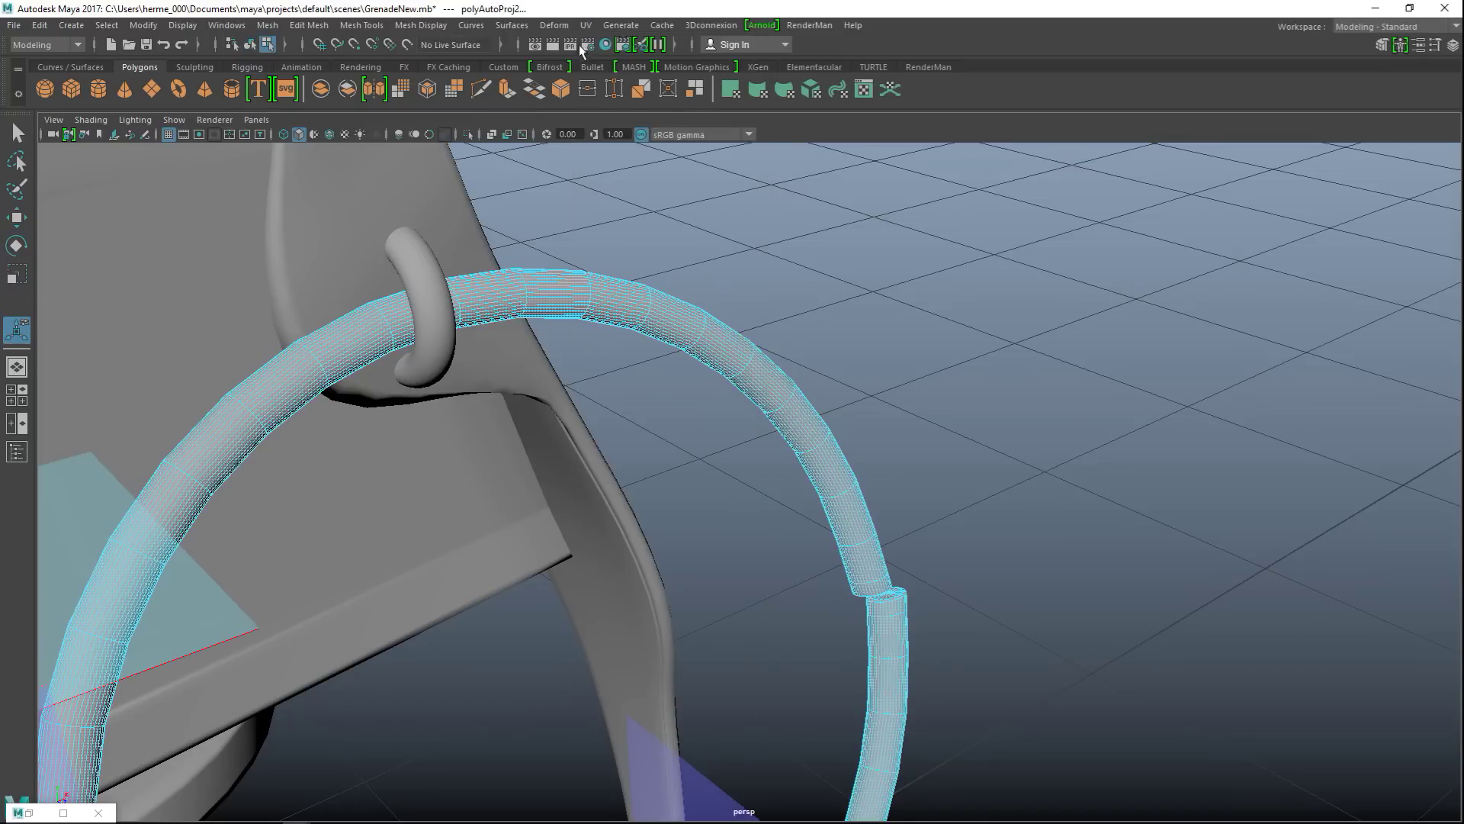
{"action": "left_click", "coordinate": [585, 25]}
{"action": "left_click", "coordinate": [628, 57]}
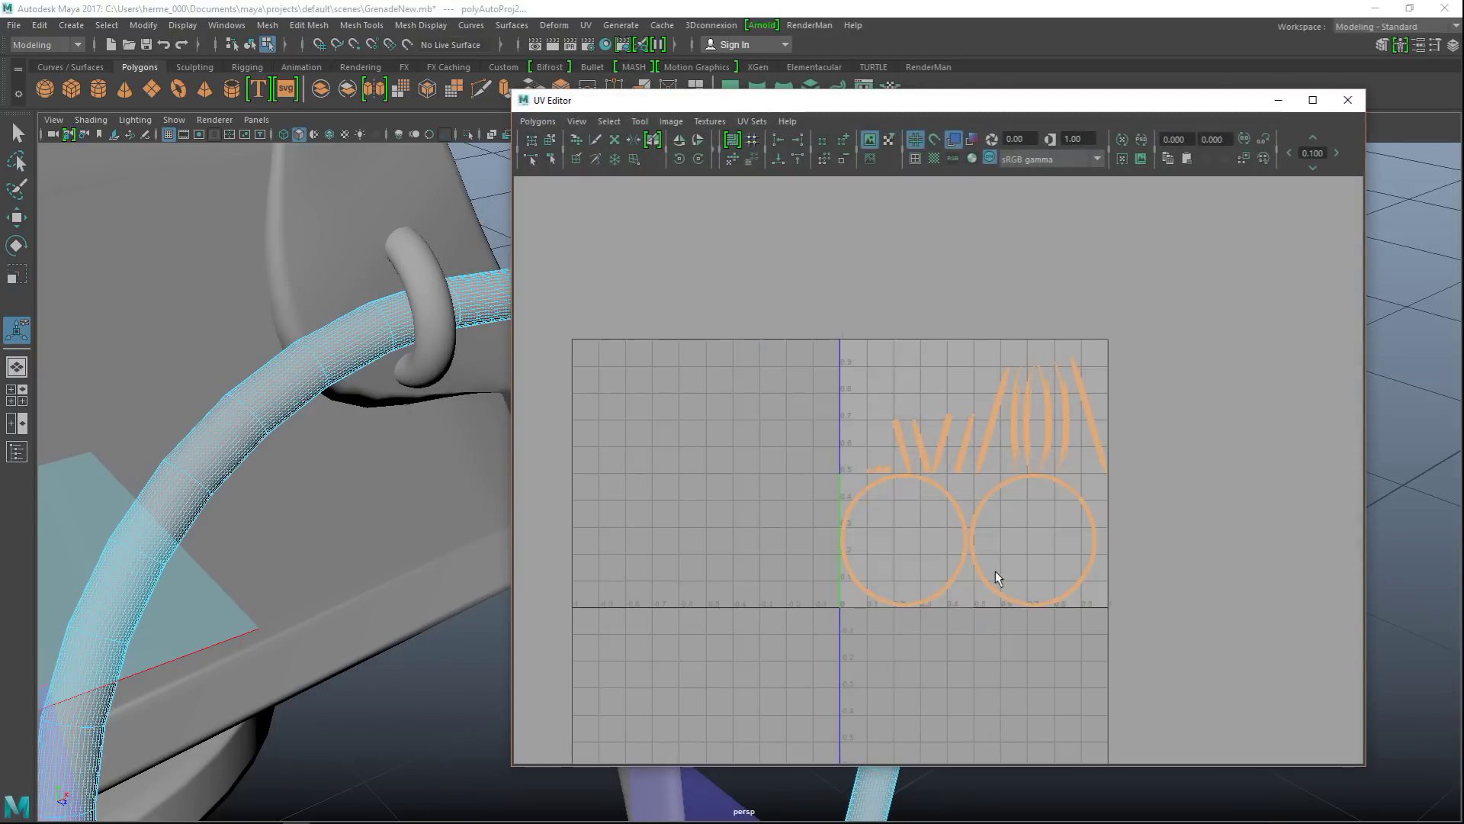
Select all of the pull ring's UV shells and join them with Move and Sew UV Edges.
{"action": "scroll", "coordinate": [1026, 595], "scroll_direction": "up", "scroll_amount": 2}
{"action": "scroll", "coordinate": [1003, 561], "scroll_direction": "down", "scroll_amount": 1}
{"action": "right_click_drag", "start_coordinate": [988, 414], "coordinate": [925, 393]}
{"action": "left_click_drag", "start_coordinate": [714, 276], "coordinate": [1173, 675]}
{"action": "left_click", "coordinate": [537, 121]}
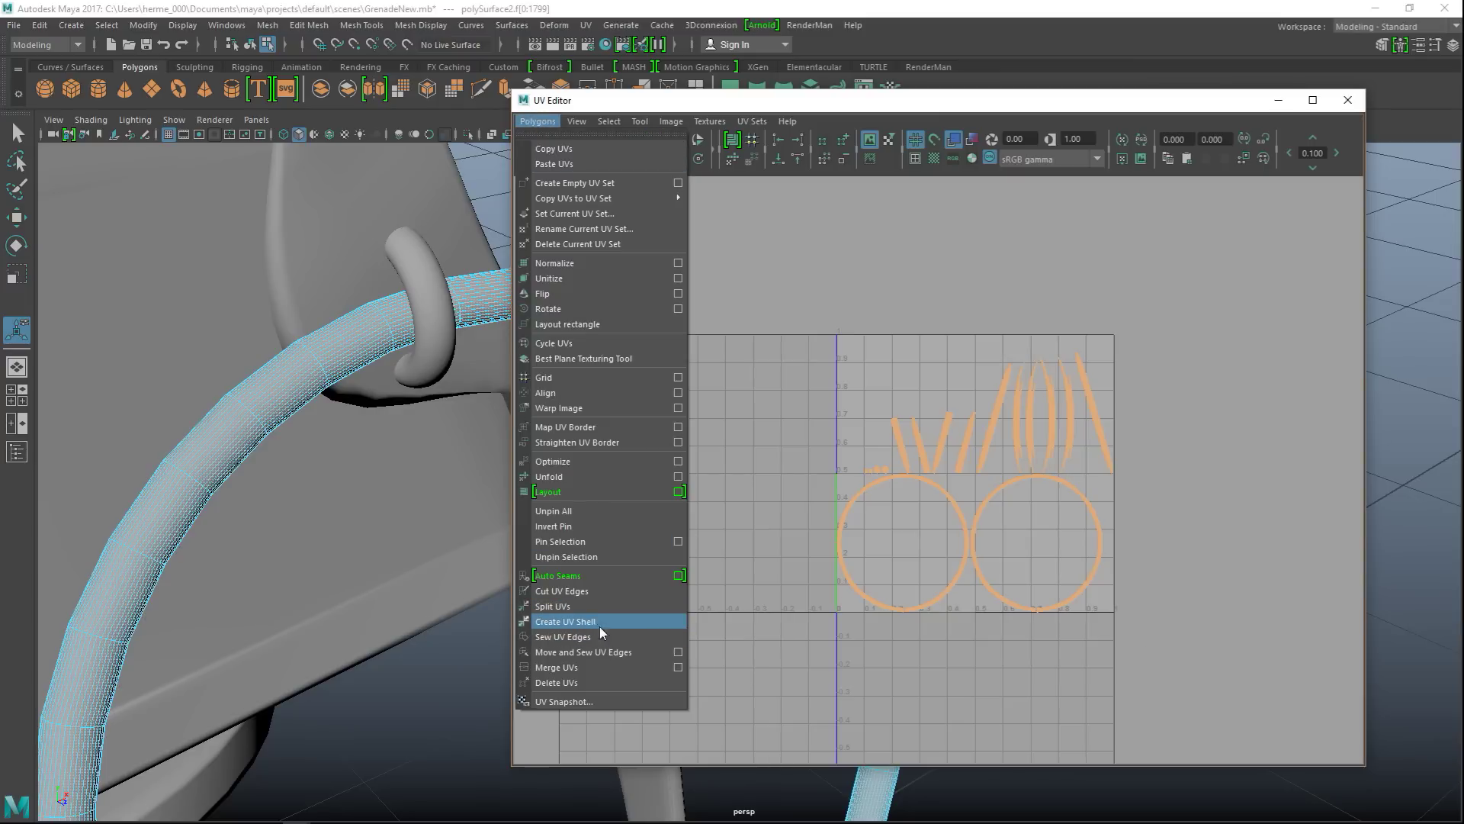
{"action": "left_click", "coordinate": [619, 652]}
Select the pull ring's joined UV shell and move it up into the positive UV square.
{"action": "middle_click_drag", "start_coordinate": [939, 603], "coordinate": [955, 489], "text": "alt"}
{"action": "right_click", "coordinate": [908, 445]}
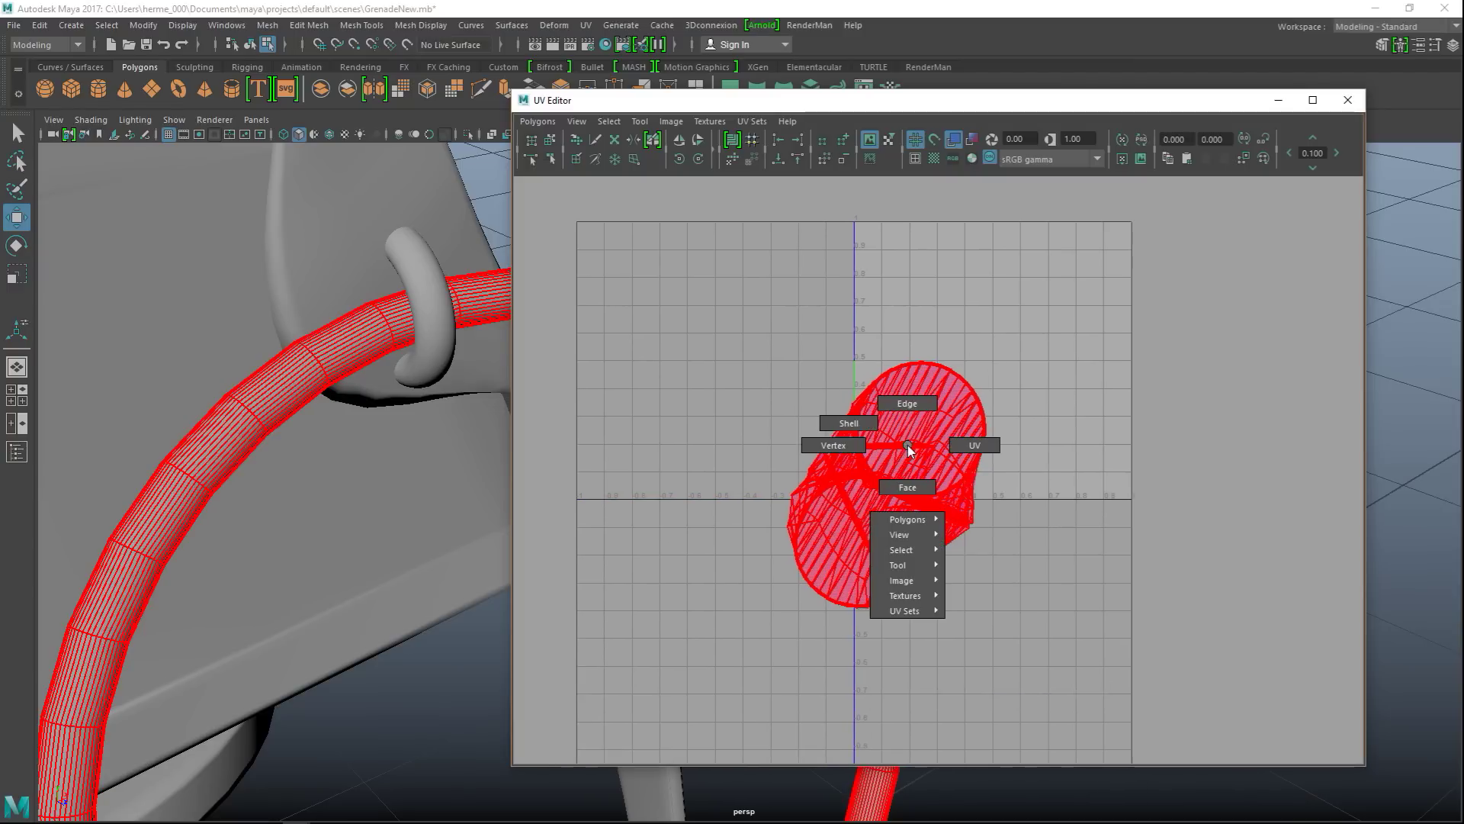
{"action": "left_click", "coordinate": [849, 422]}
{"action": "left_click", "coordinate": [894, 481]}
{"action": "left_click_drag", "start_coordinate": [892, 482], "coordinate": [961, 334]}
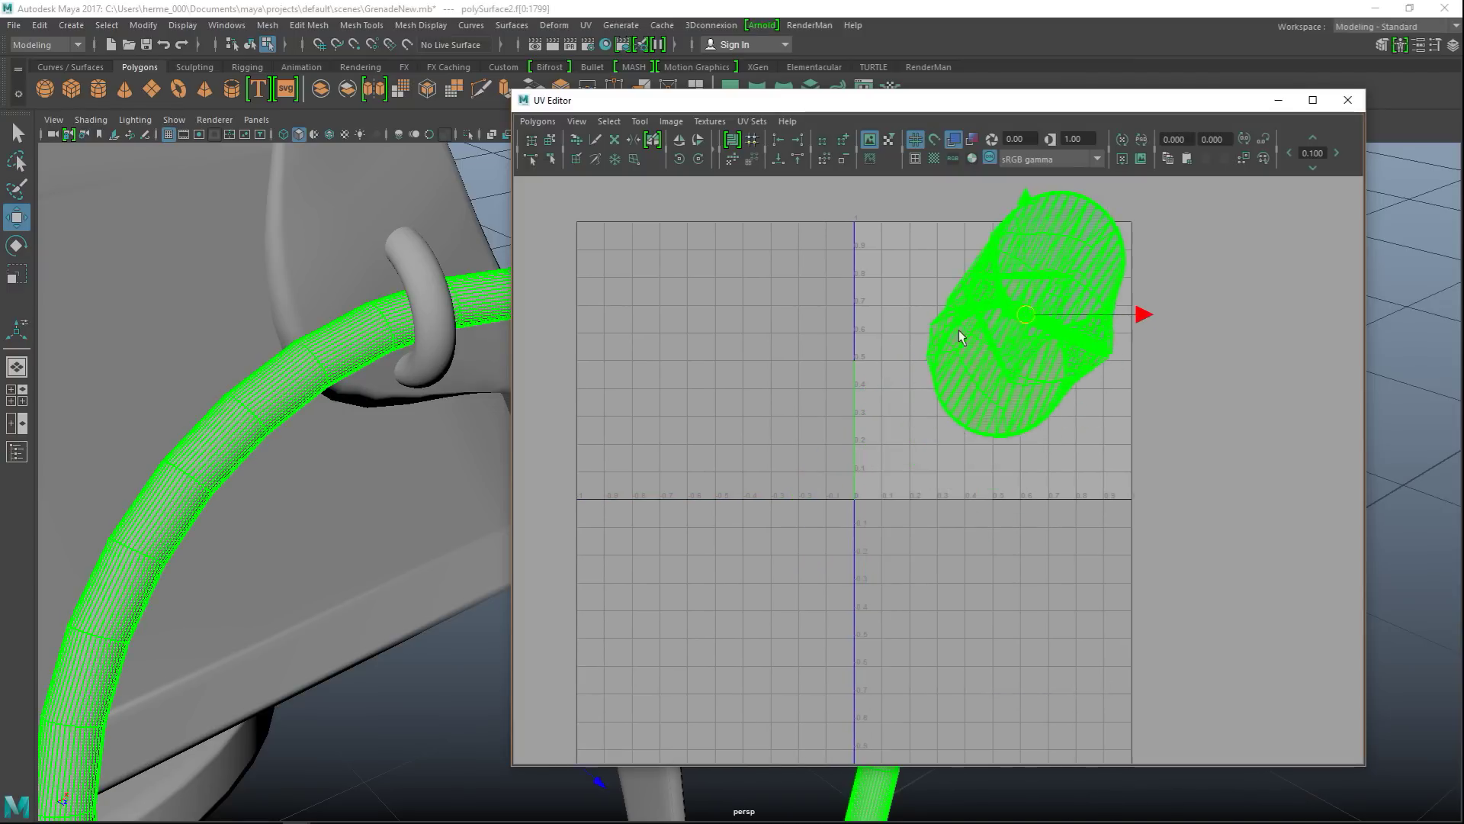
Select the border edge loops of the pull ring's two end caps and cut the UVs along them.
{"action": "mouse_move", "coordinate": [373, 497]}
{"action": "left_mouse_down", "text": "alt"}
{"action": "mouse_move", "coordinate": [405, 452]}
{"action": "mouse_move", "coordinate": [222, 497]}
{"action": "mouse_move", "coordinate": [287, 515]}
{"action": "mouse_move", "coordinate": [292, 543]}
{"action": "mouse_move", "coordinate": [341, 562]}
{"action": "mouse_move", "coordinate": [246, 567]}
{"action": "mouse_move", "coordinate": [368, 522]}
{"action": "left_mouse_up", "text": "alt"}
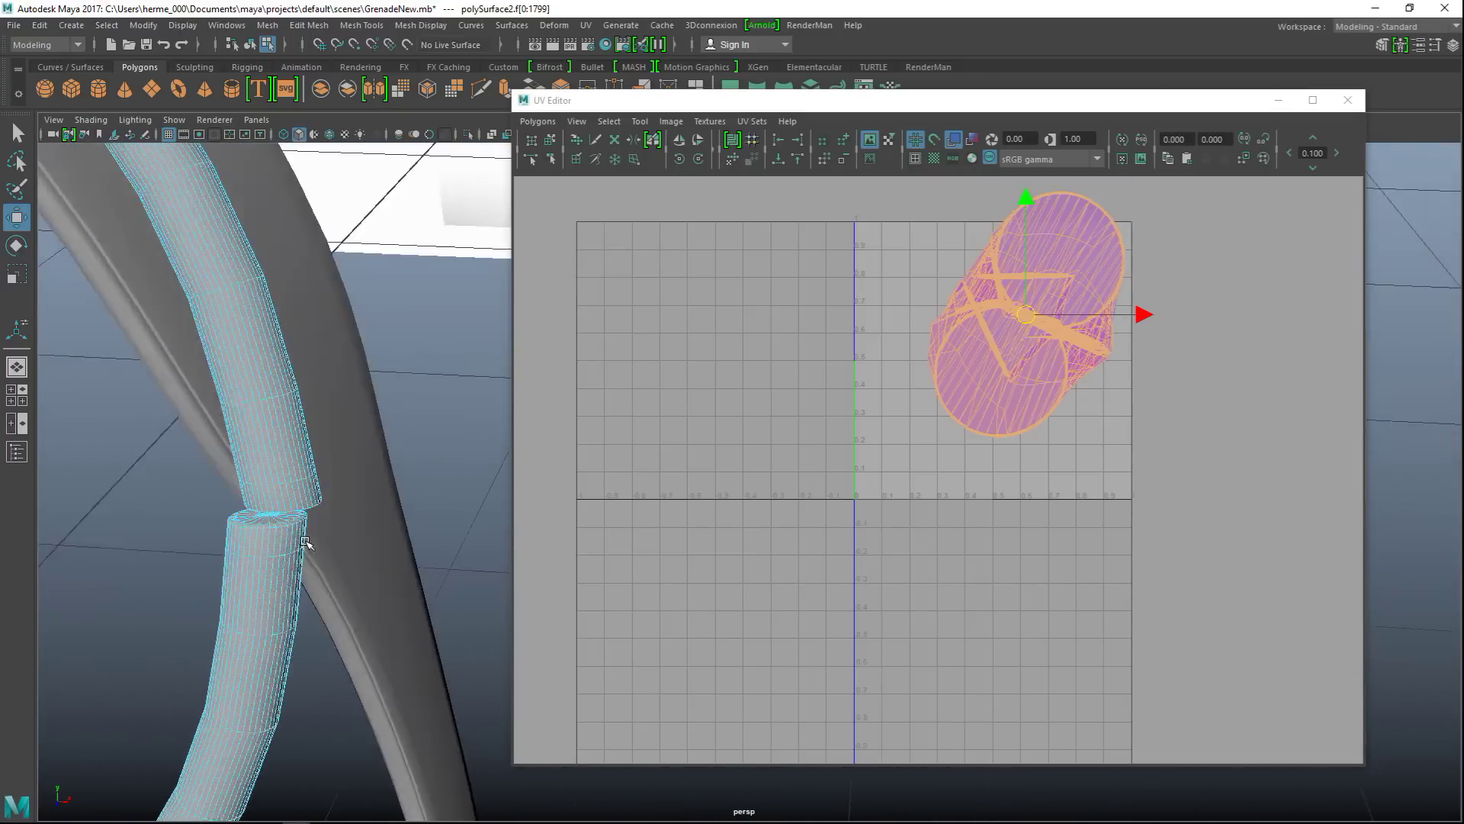
{"action": "key", "text": "F8"}
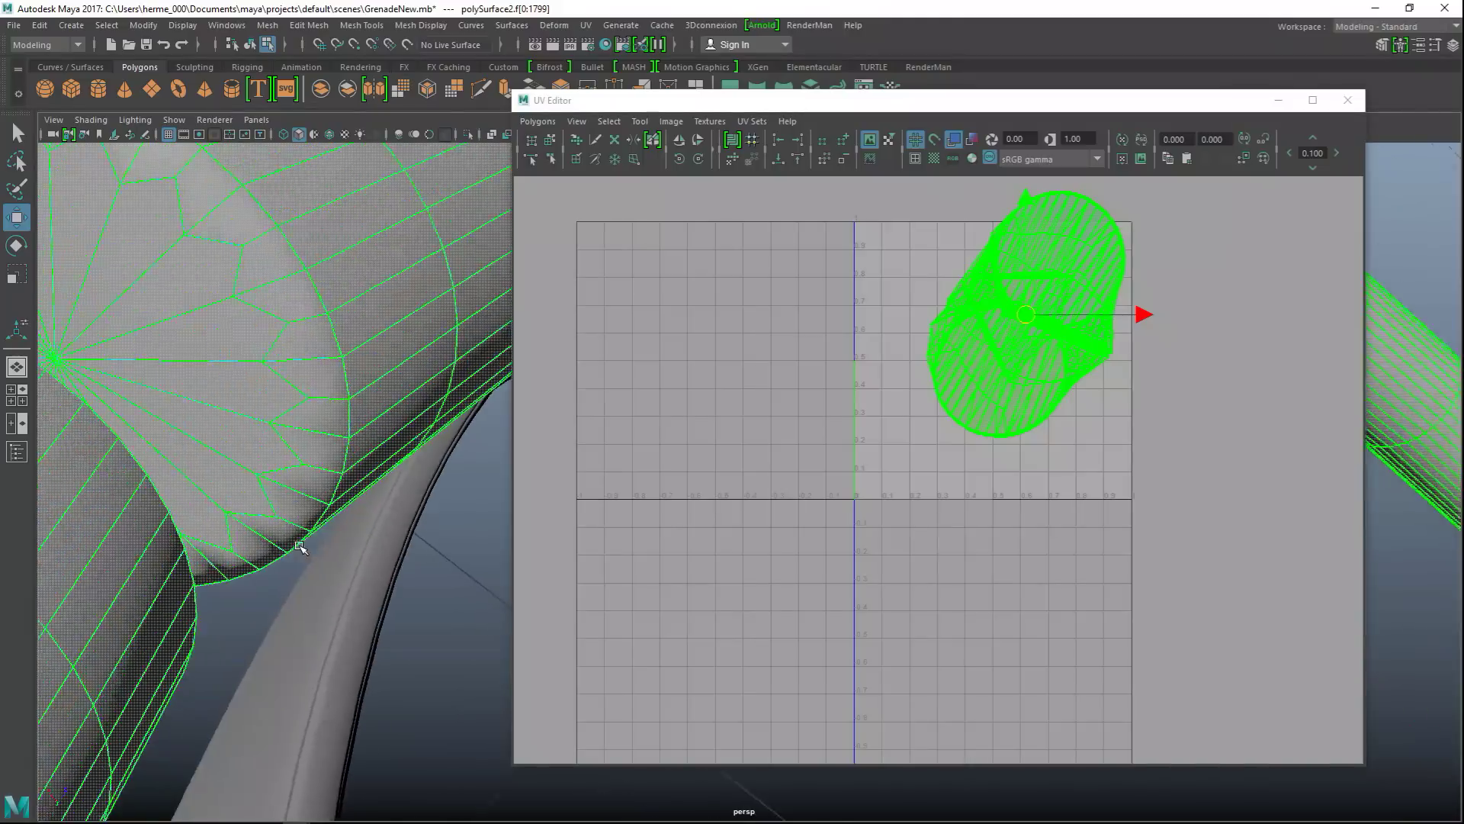
{"action": "right_click_drag", "start_coordinate": [294, 284], "coordinate": [296, 243]}
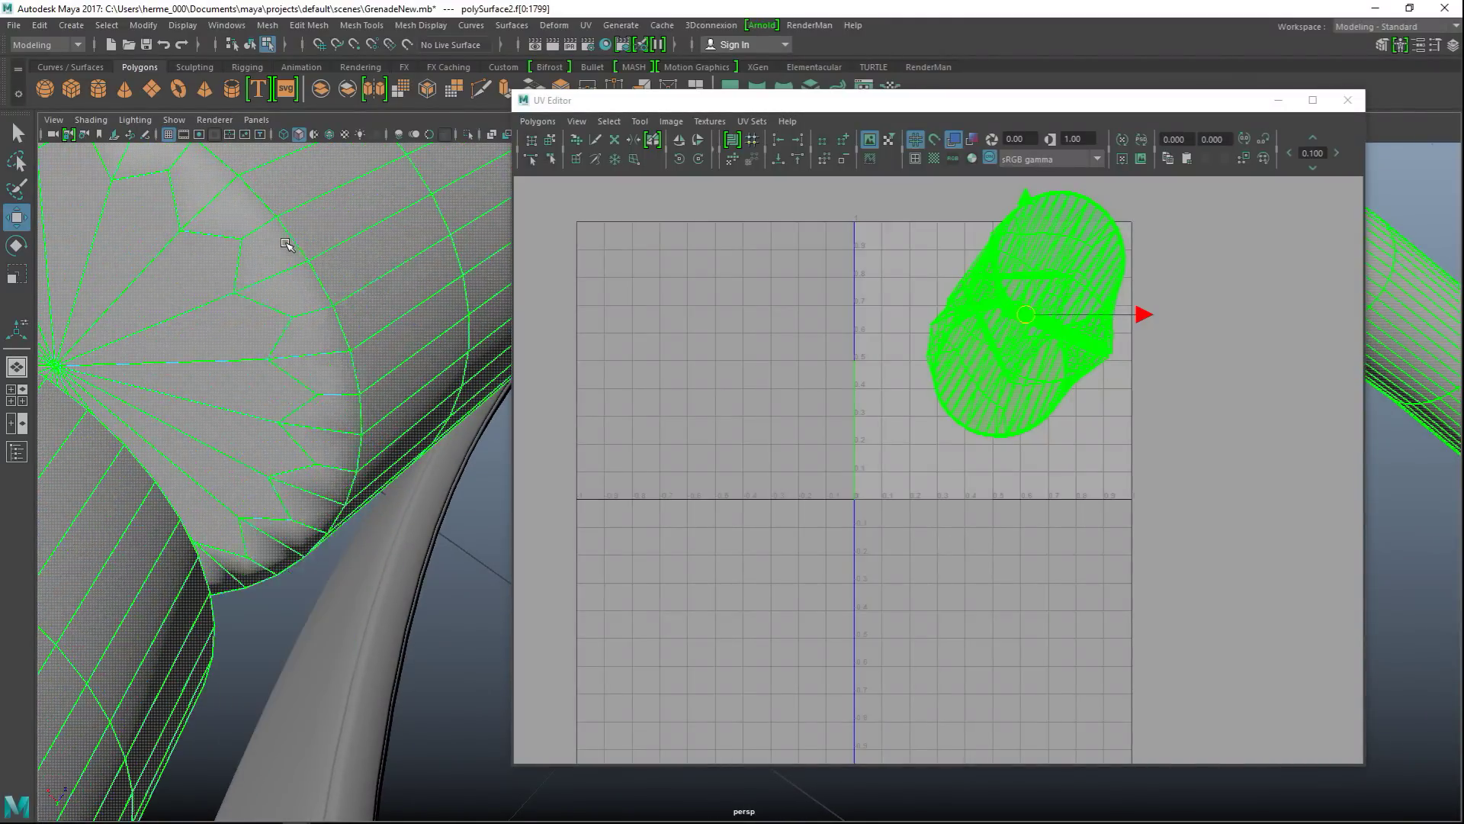
{"action": "left_click", "coordinate": [294, 242]}
{"action": "double_click", "coordinate": [298, 255]}
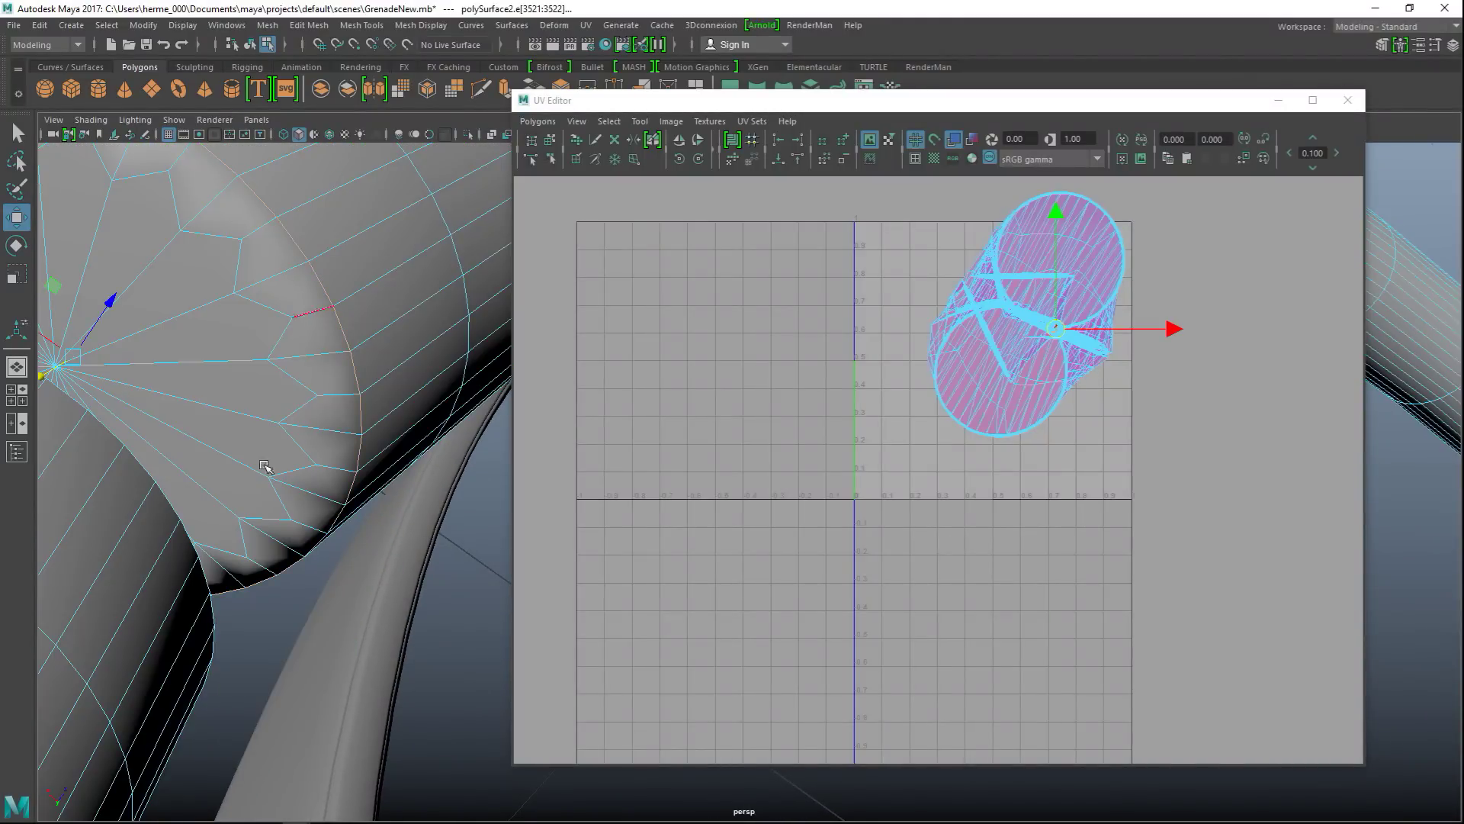
{"action": "double_click", "coordinate": [143, 467]}
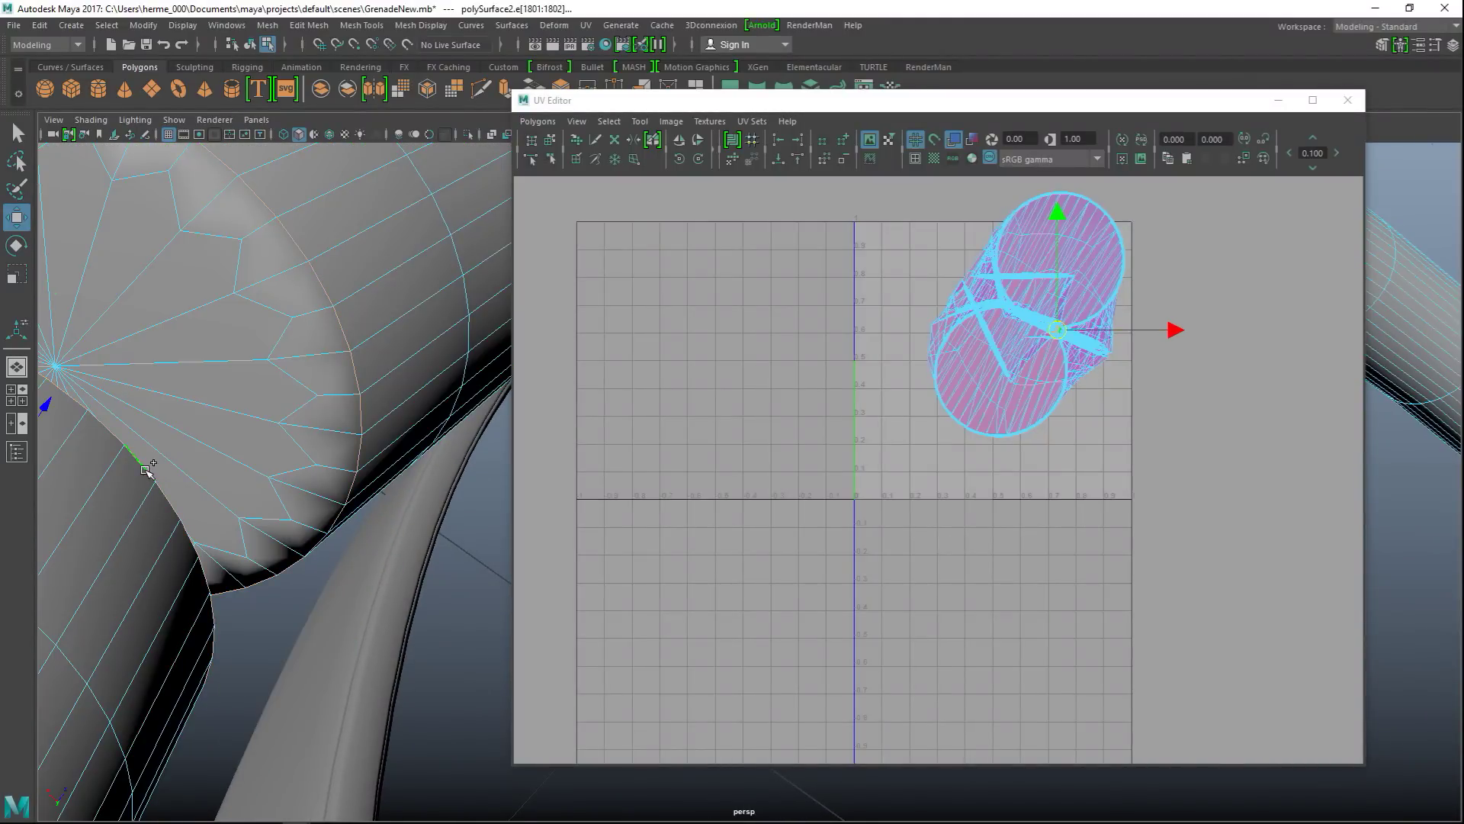
{"action": "left_click", "coordinate": [538, 122]}
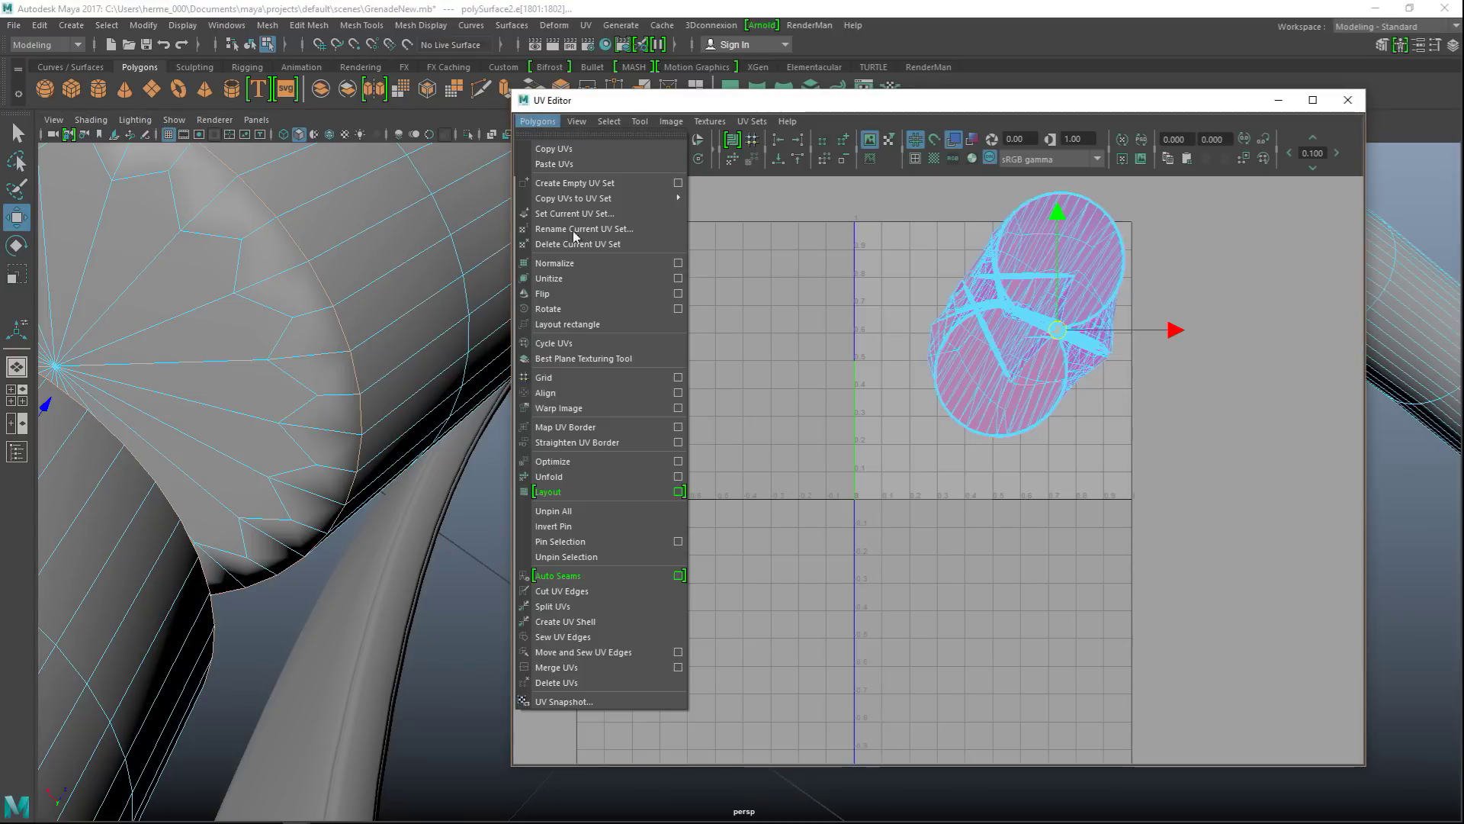
{"action": "left_click", "coordinate": [605, 599]}
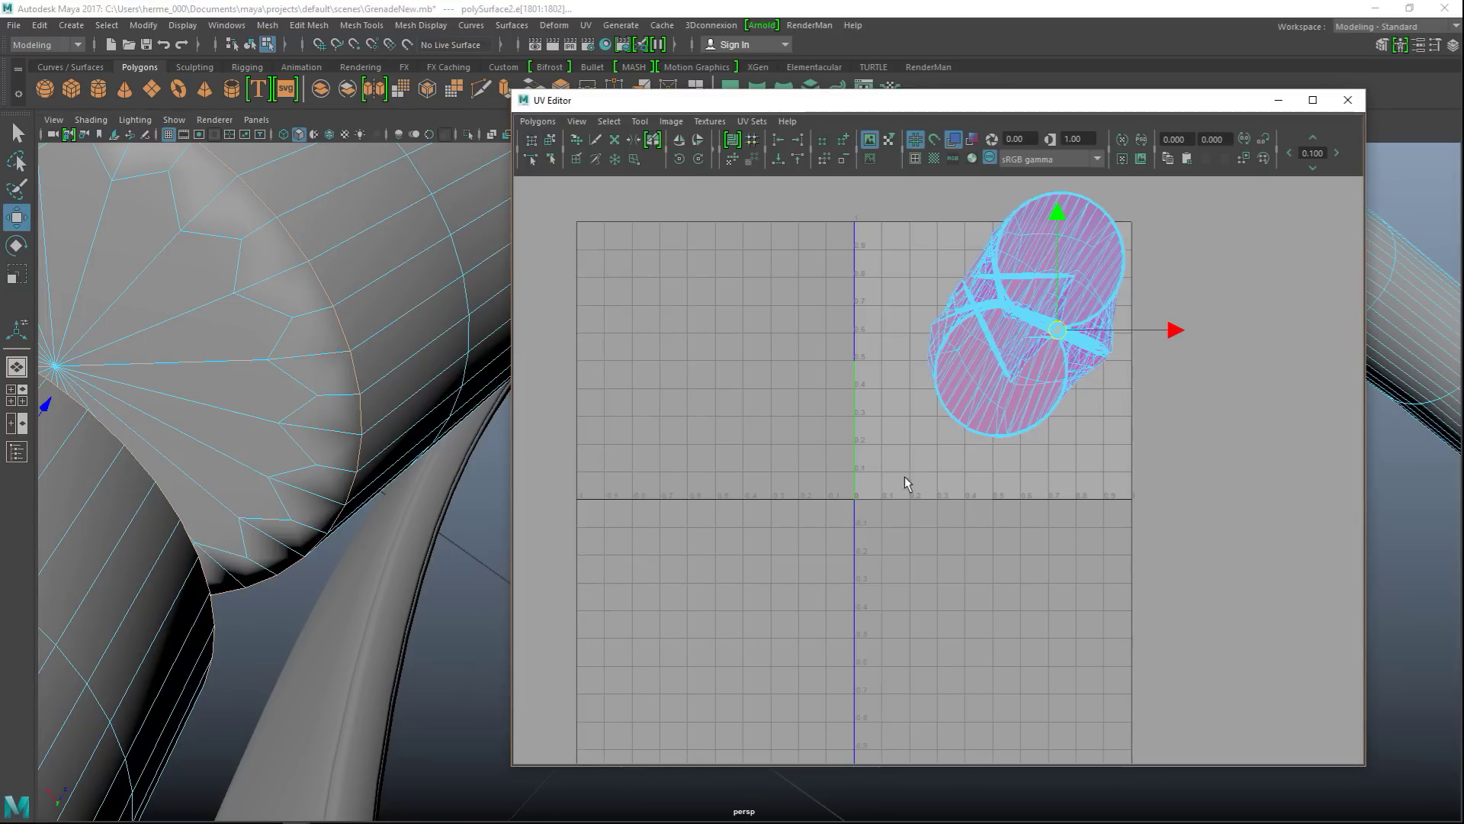
Select all of the pull ring's UV shells, unfold them, and pick the round shell of the ring's tube.
{"action": "right_click_drag", "start_coordinate": [1004, 356], "coordinate": [946, 335]}
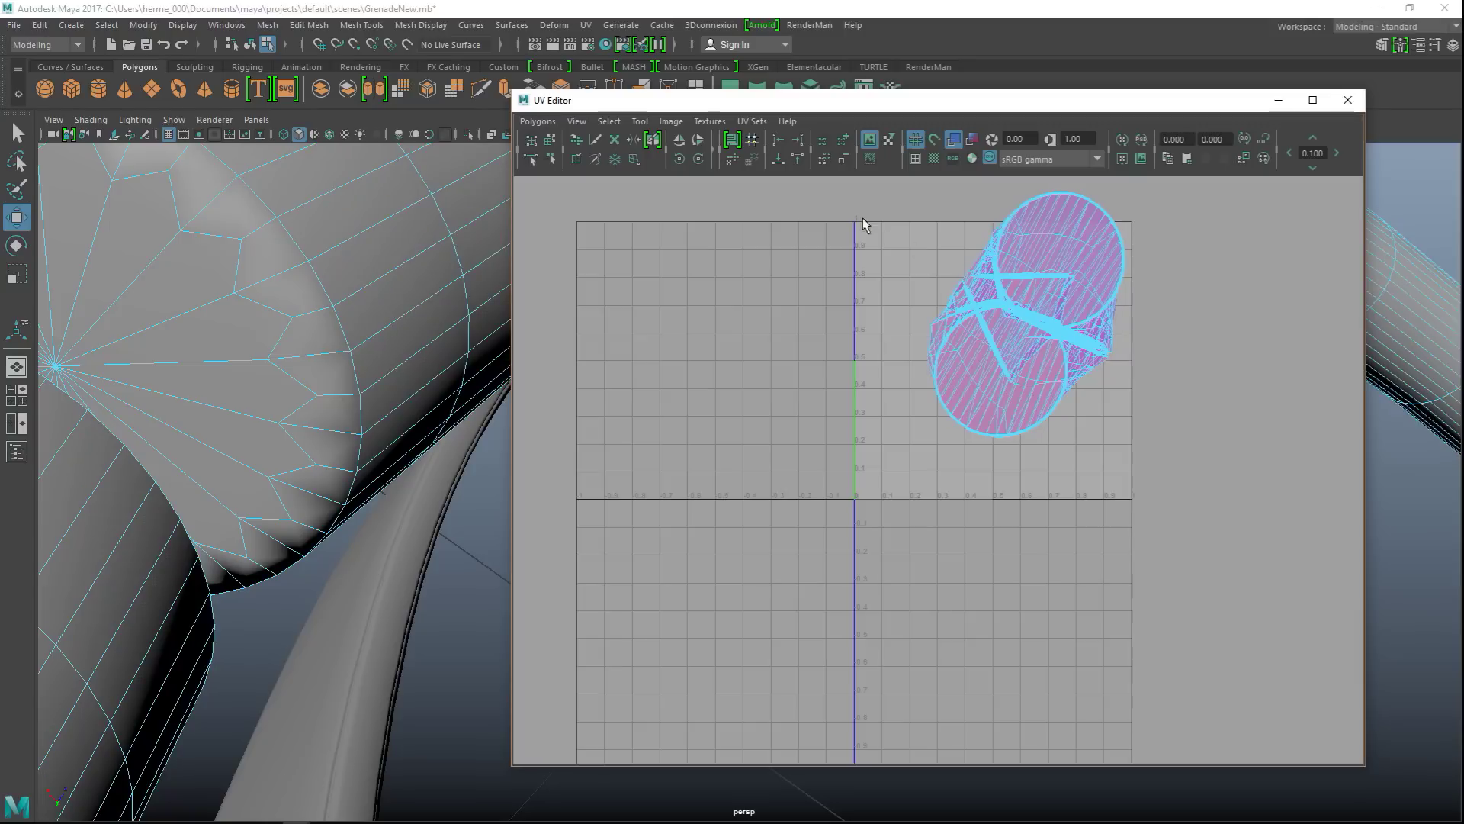
{"action": "left_click_drag", "start_coordinate": [1167, 528], "coordinate": [566, 228]}
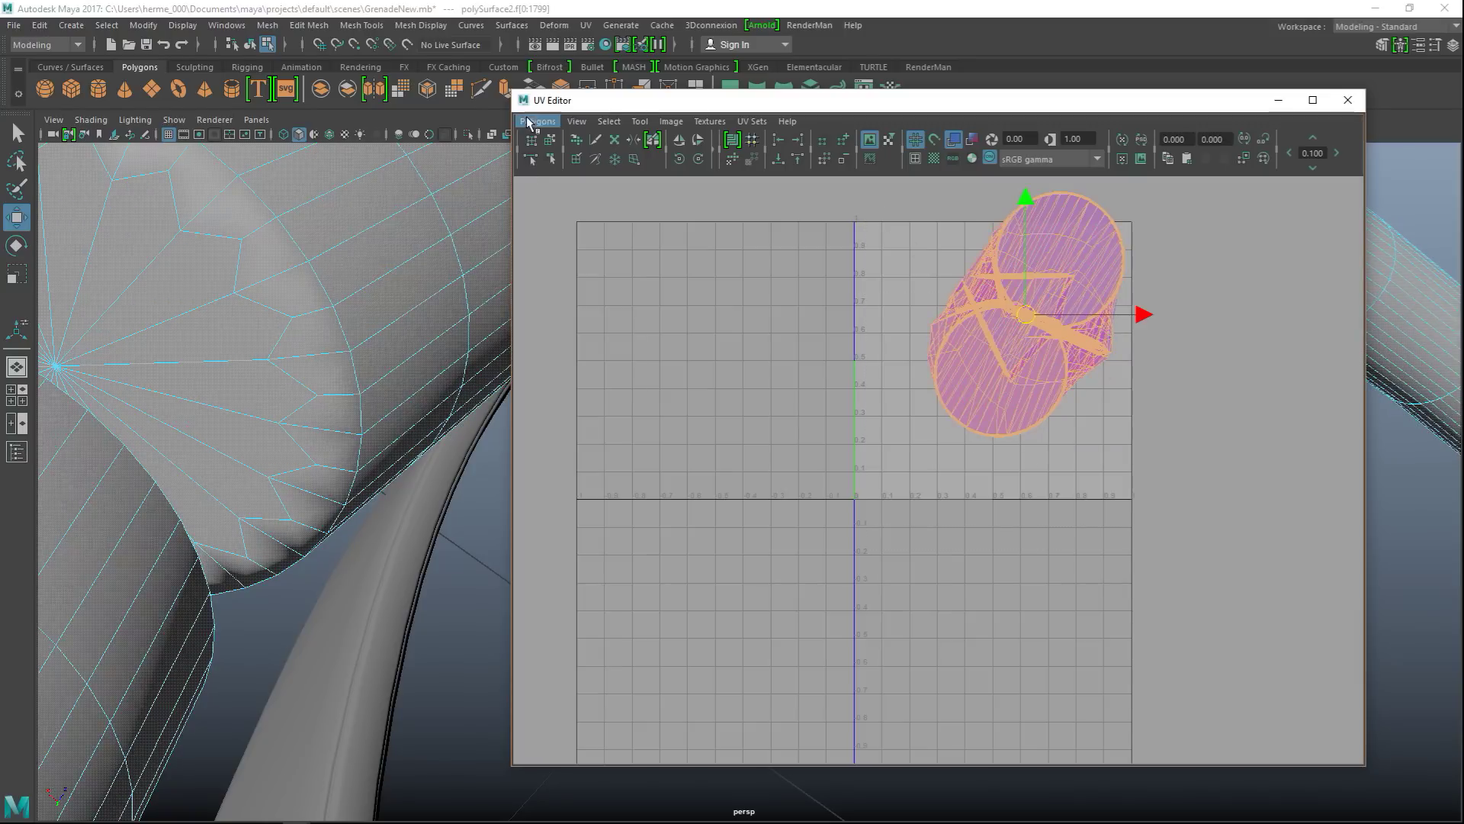
{"action": "left_click", "coordinate": [534, 121]}
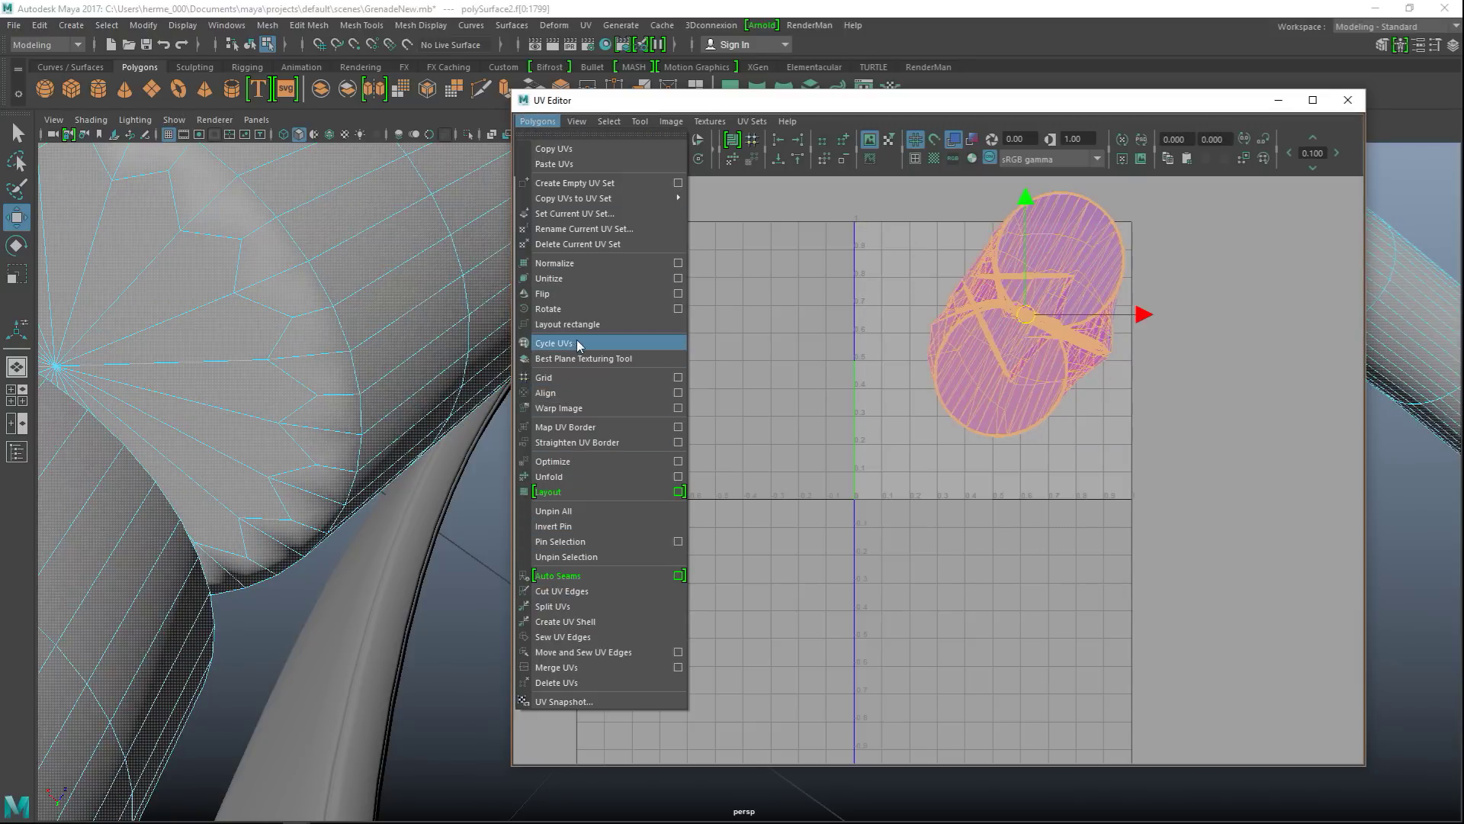
{"action": "left_click", "coordinate": [571, 479]}
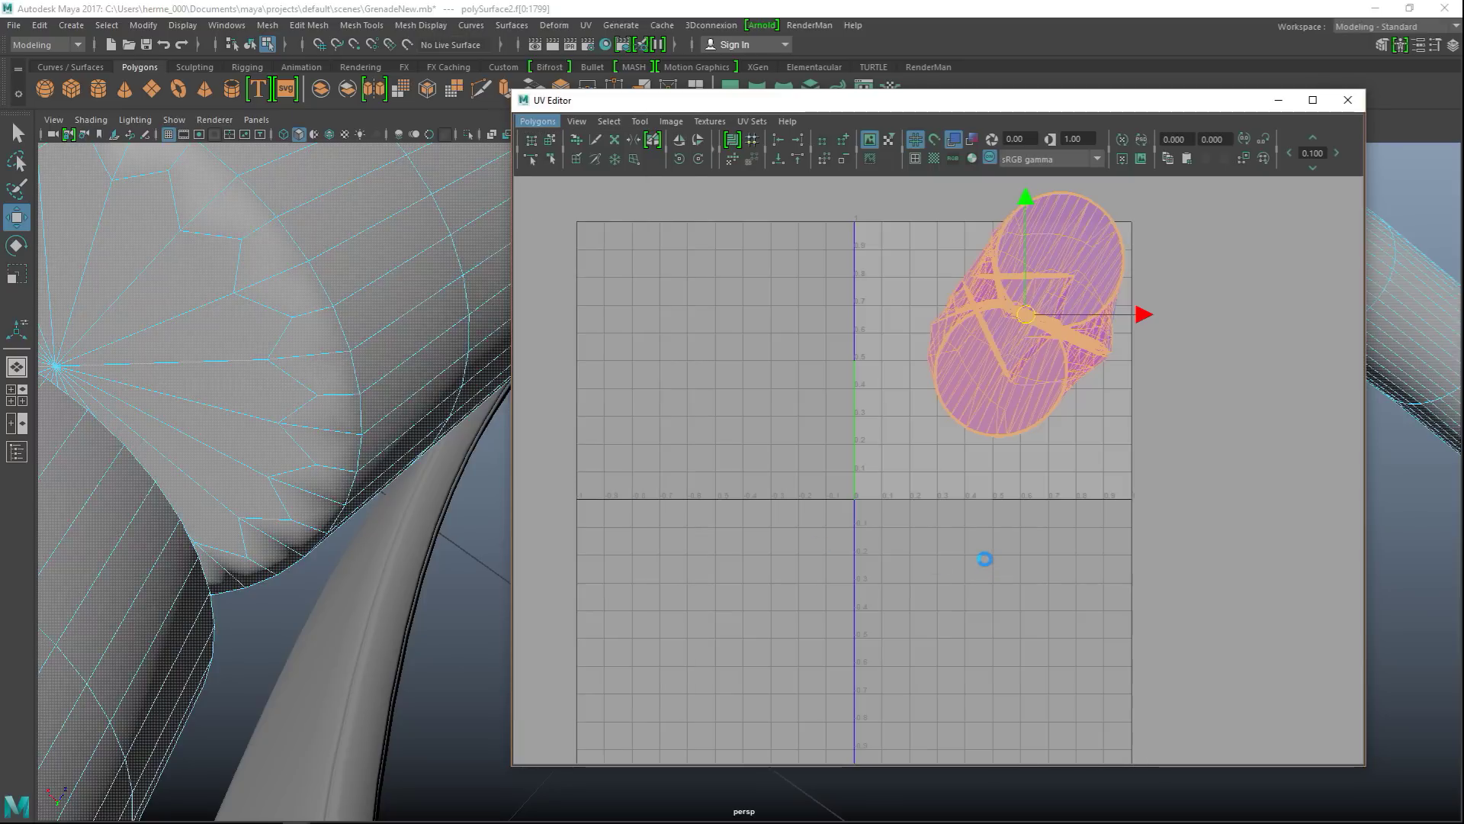
{"action": "left_click", "coordinate": [968, 379]}
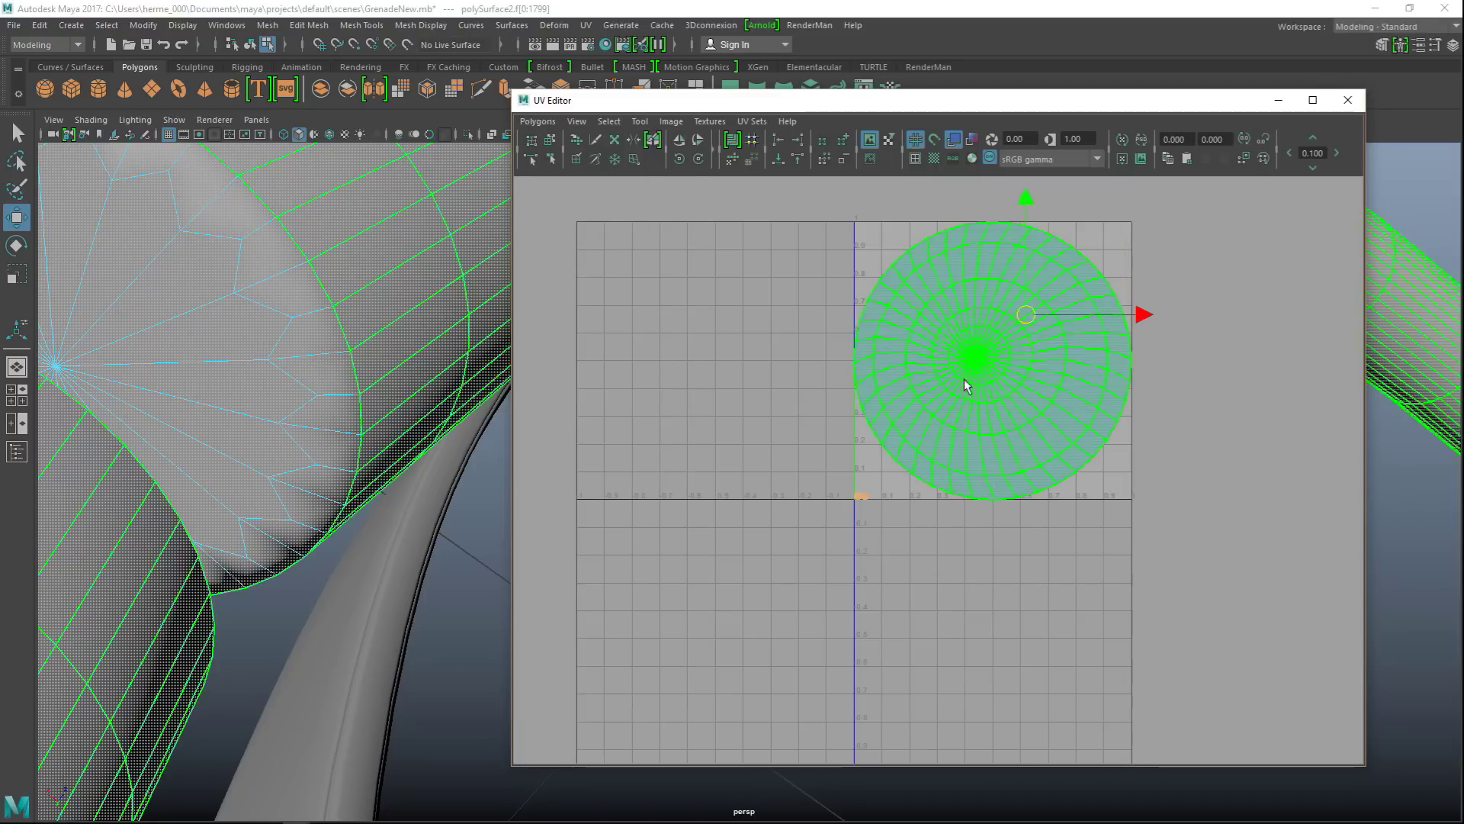
{"action": "left_click", "coordinate": [986, 373]}
{"action": "scroll", "coordinate": [970, 377], "scroll_direction": "down", "scroll_amount": 2}
{"action": "scroll", "coordinate": [349, 534], "scroll_direction": "down", "scroll_amount": 7}
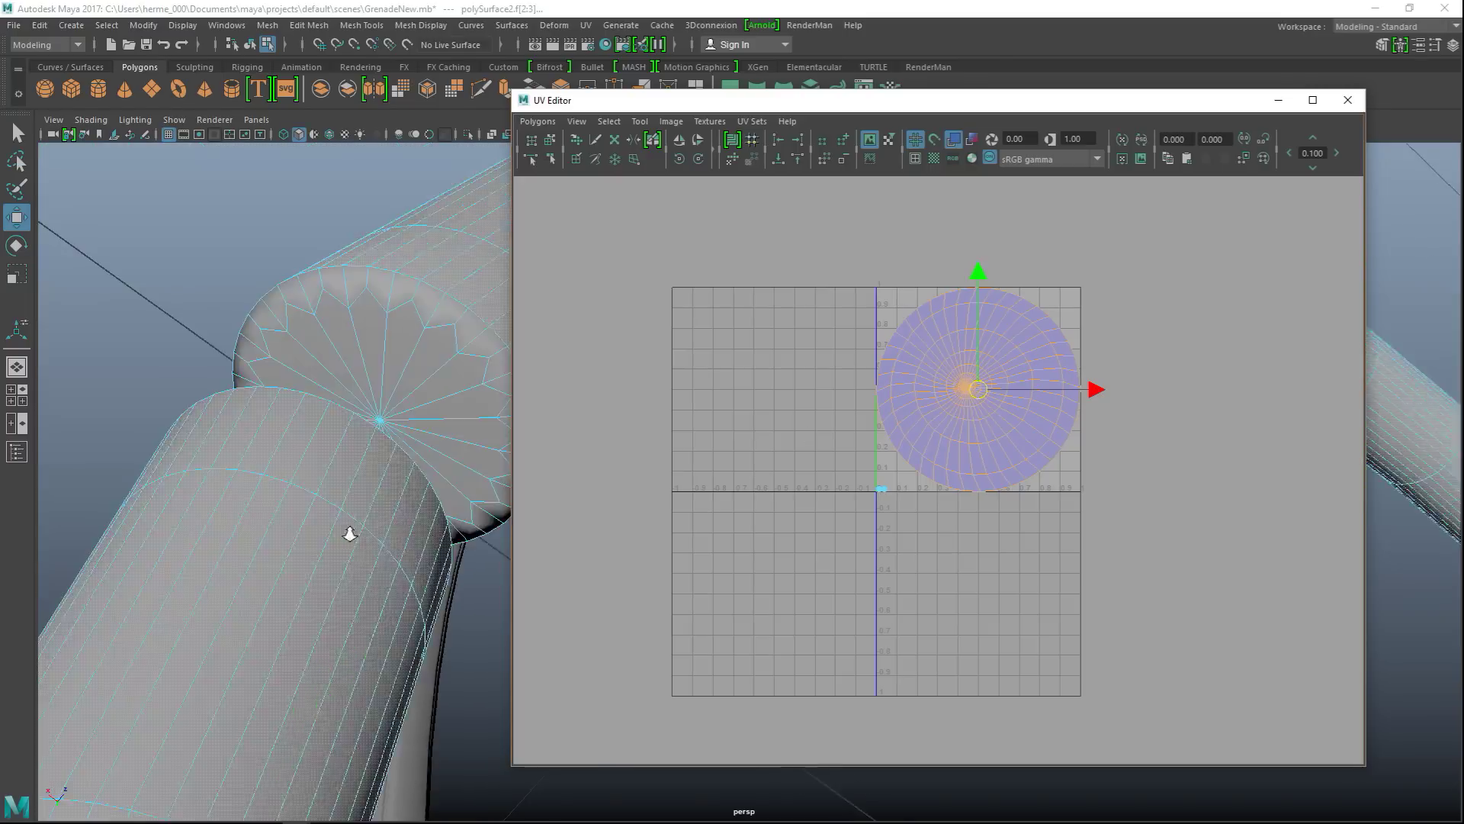
Select a lengthwise edge loop along the pull ring's tube and cut the UVs along it.
{"action": "middle_click_drag", "start_coordinate": [379, 552], "coordinate": [137, 504], "text": "alt"}
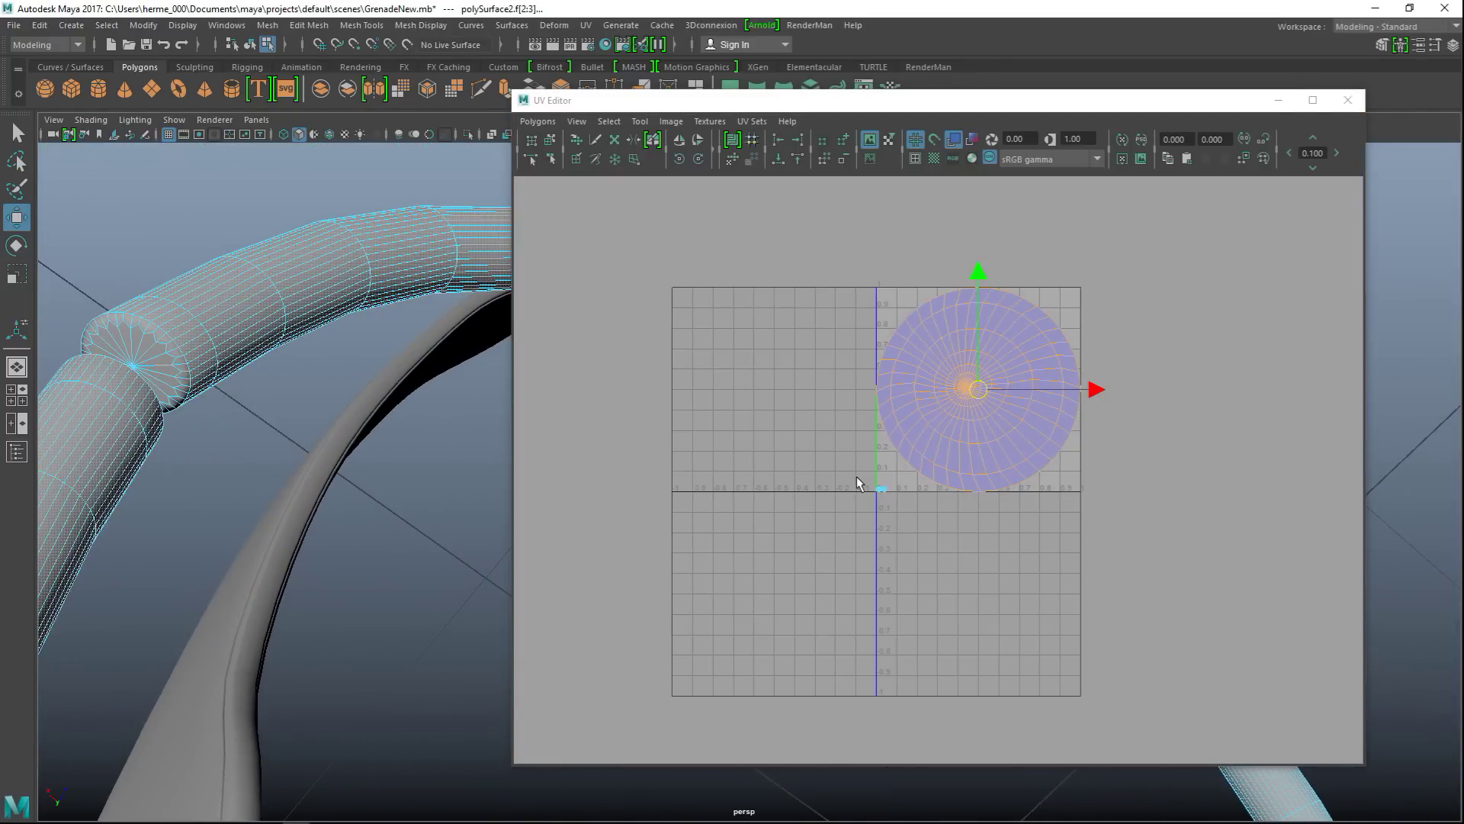
{"action": "left_click_drag", "start_coordinate": [858, 482], "coordinate": [895, 525]}
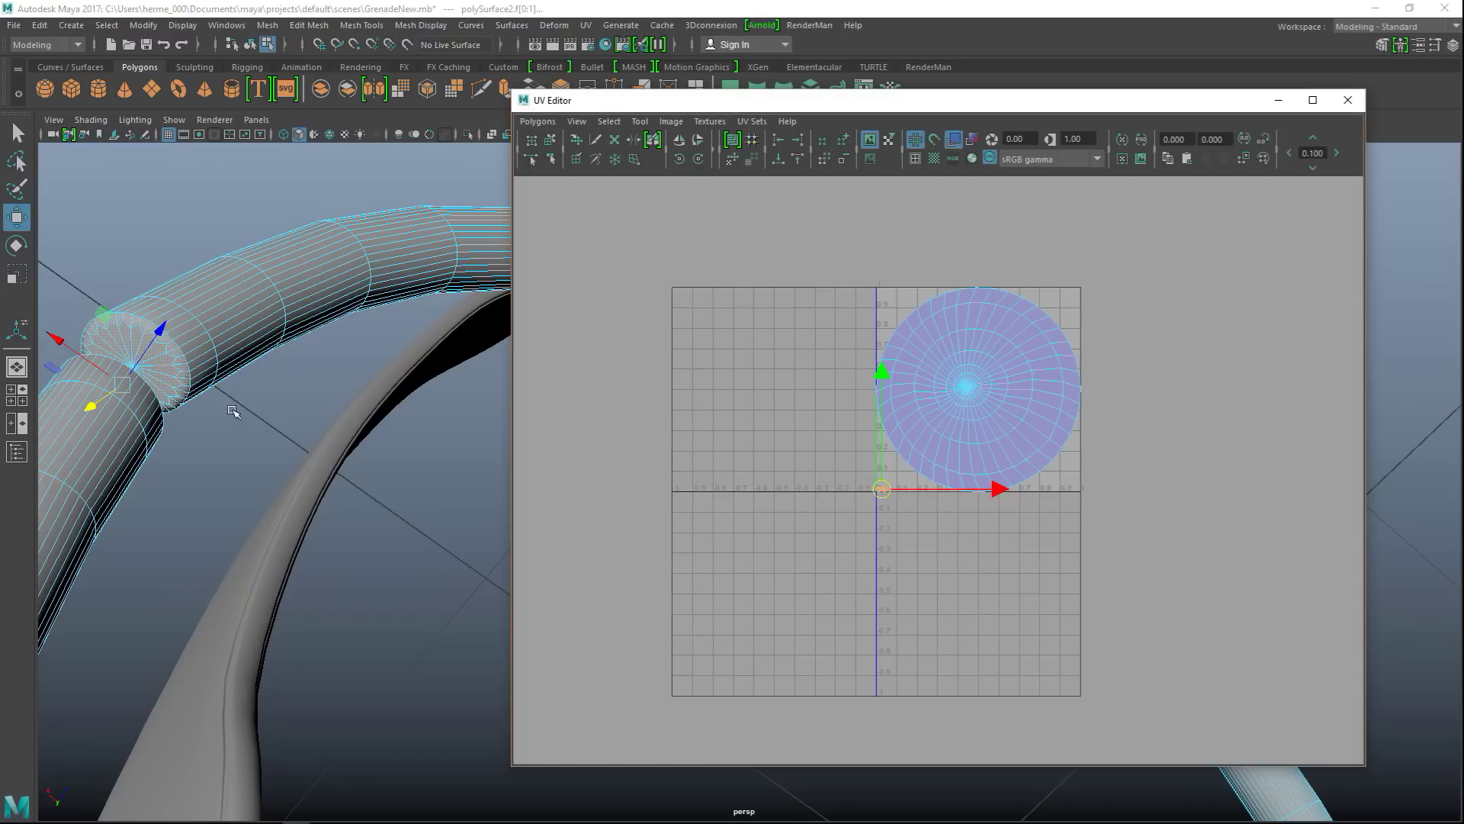
{"action": "right_click_drag", "start_coordinate": [236, 305], "coordinate": [237, 267]}
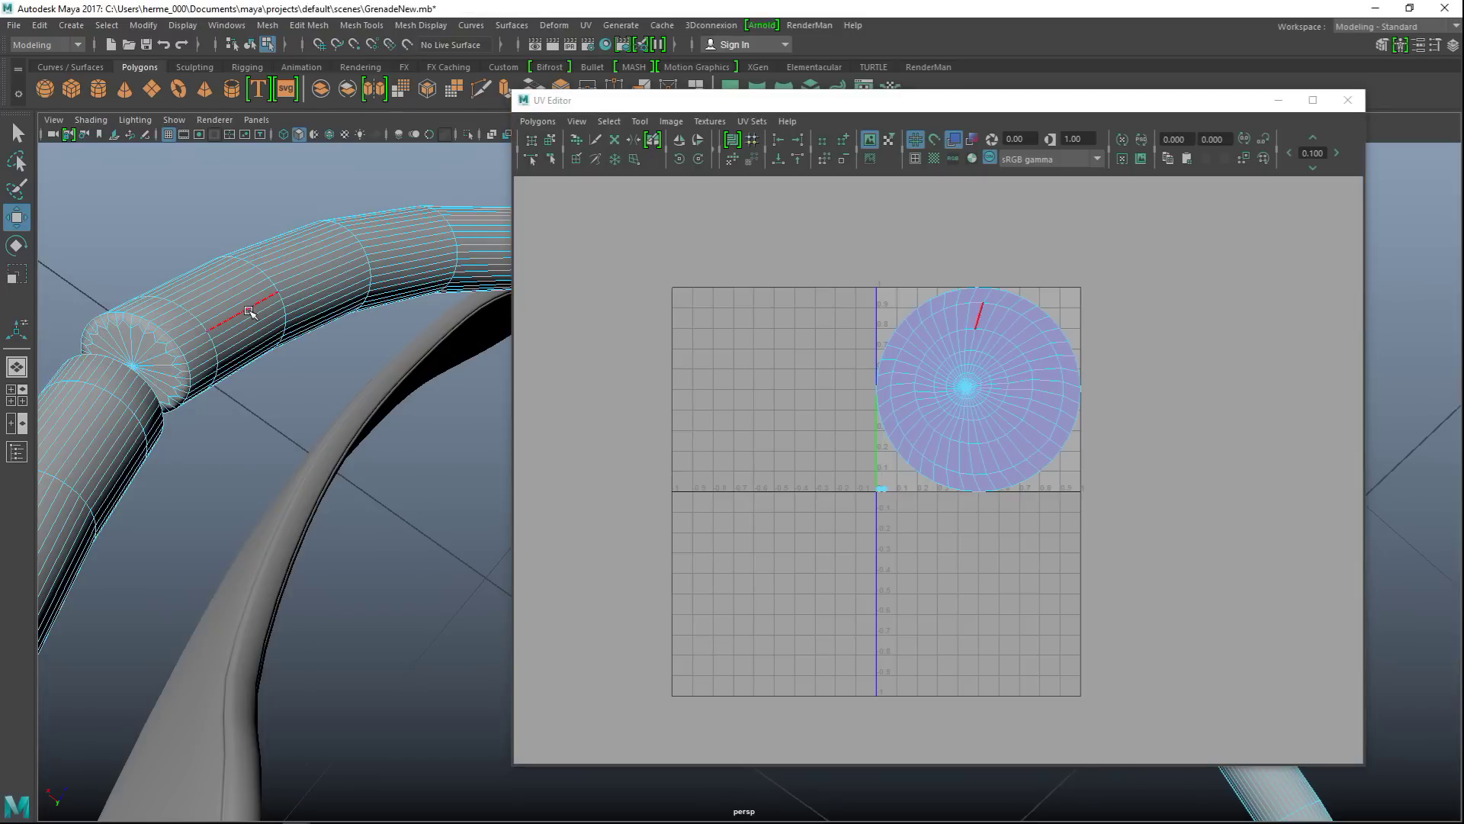
{"action": "left_click", "coordinate": [247, 311]}
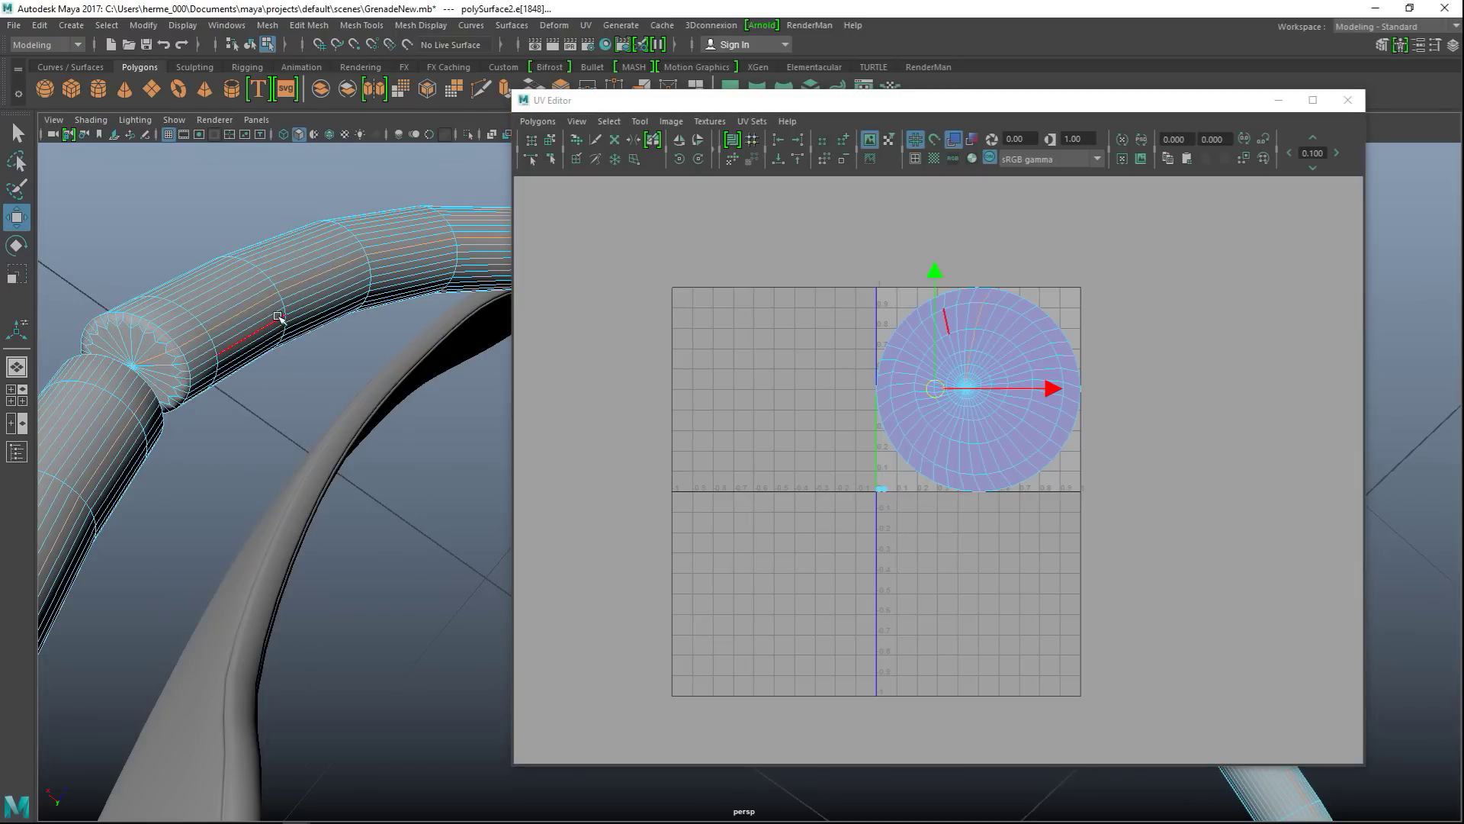
{"action": "left_click", "coordinate": [538, 122]}
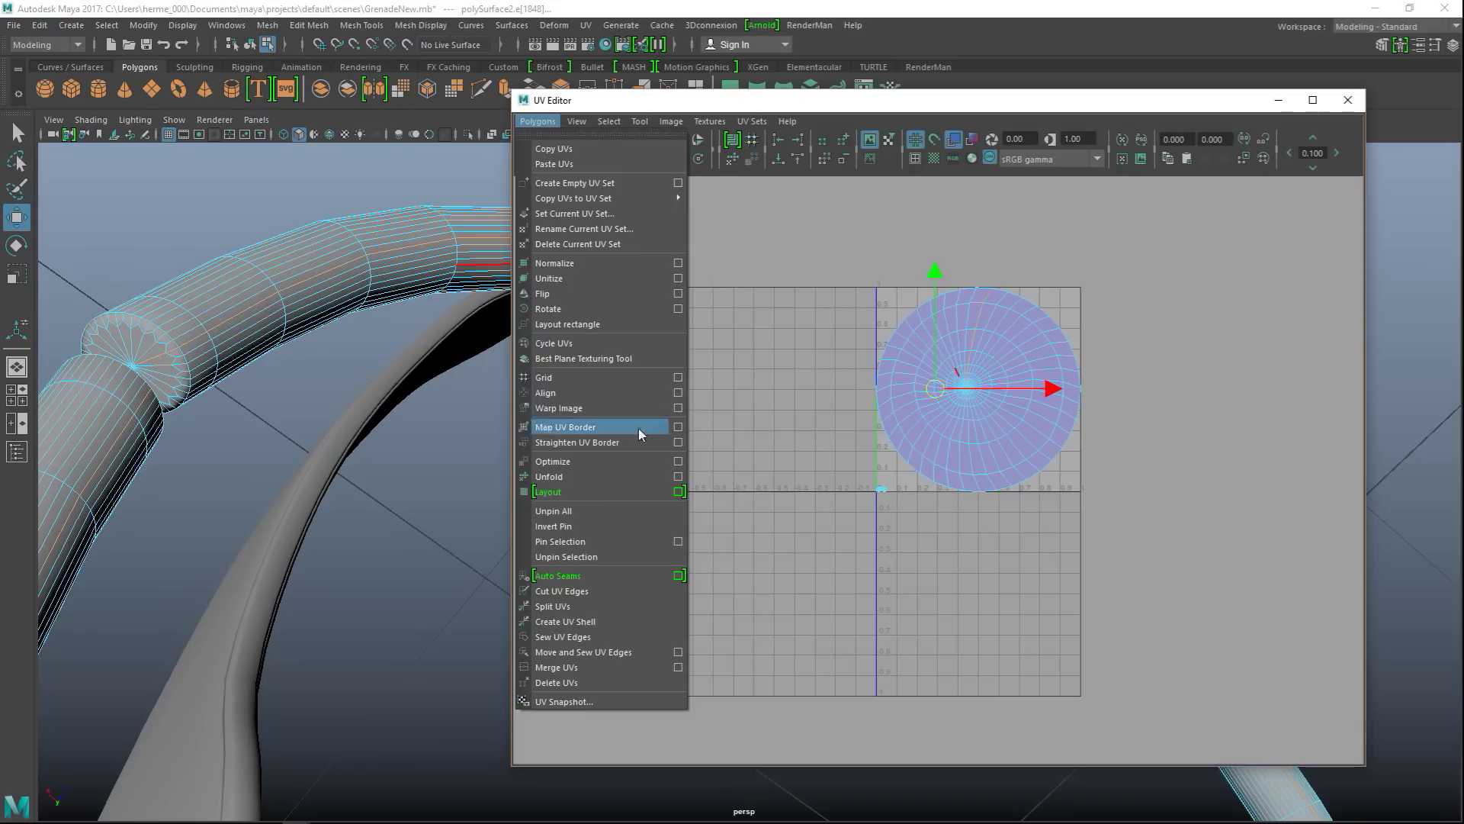
{"action": "left_click", "coordinate": [608, 590]}
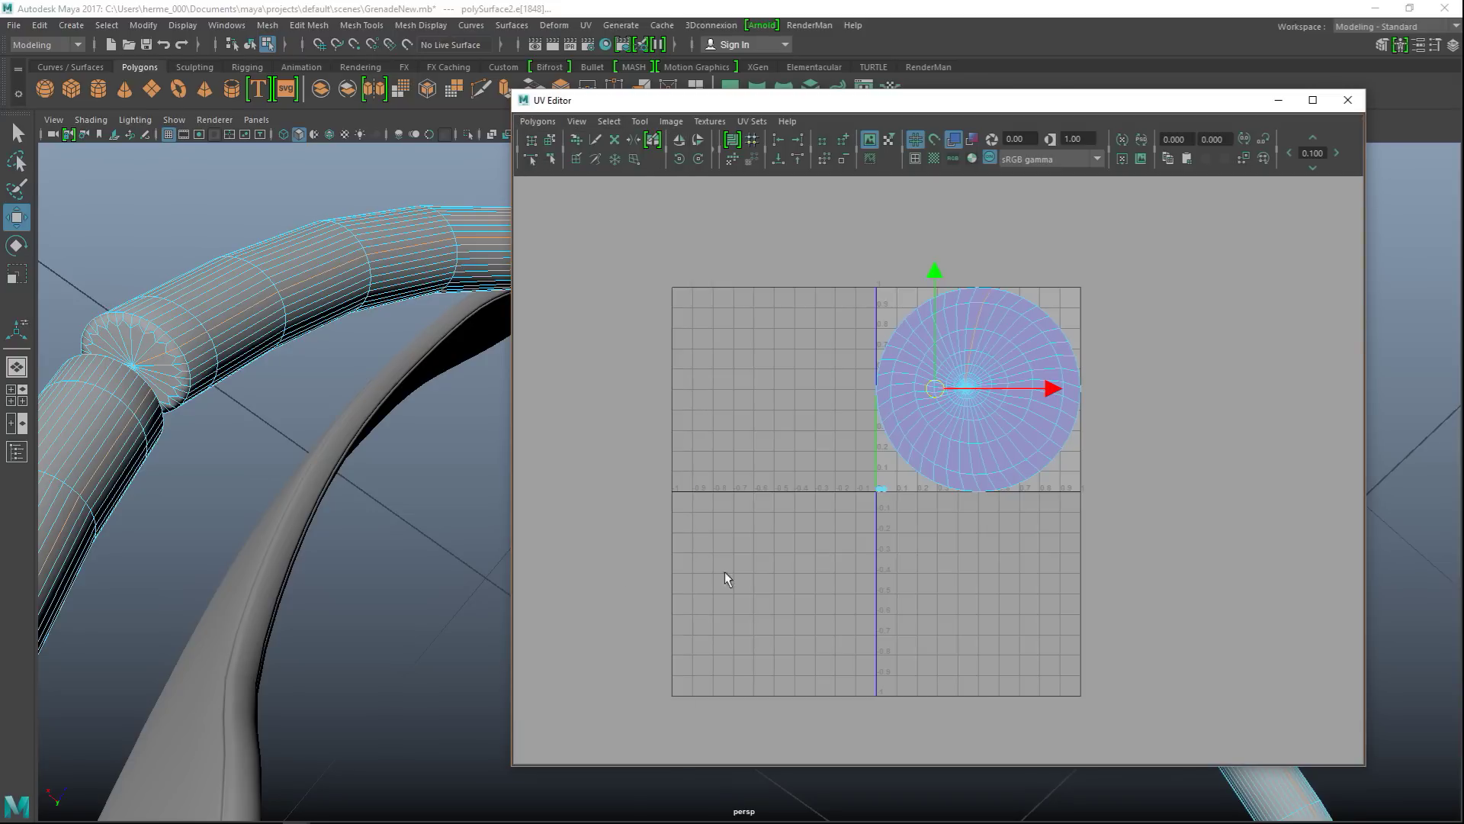
Select all of the pull ring's UV shells and unfold them again with the lengthwise seam.
{"action": "right_click_drag", "start_coordinate": [1030, 343], "coordinate": [971, 323]}
{"action": "left_click_drag", "start_coordinate": [726, 250], "coordinate": [1229, 645]}
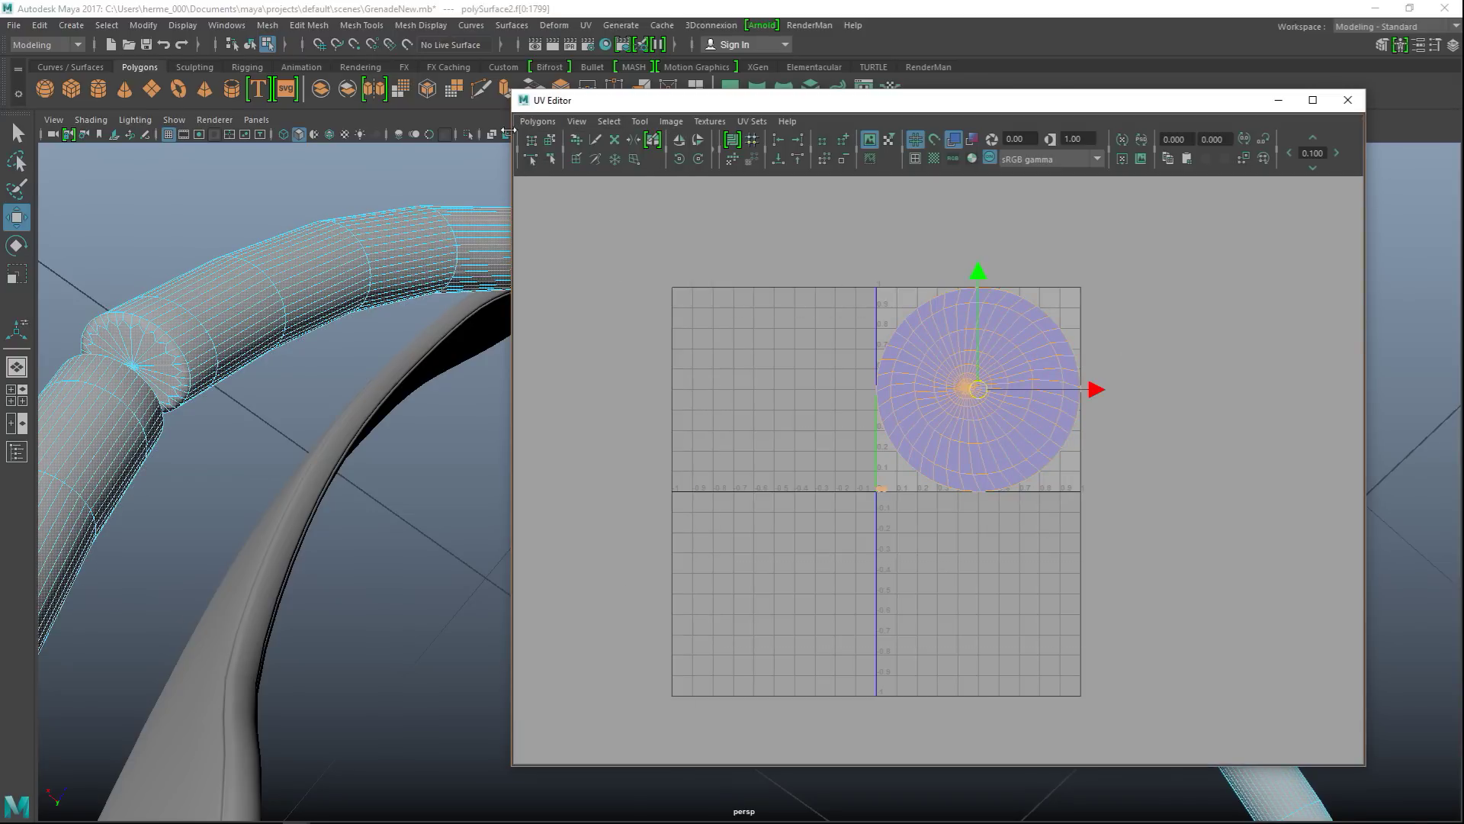
{"action": "left_click", "coordinate": [538, 122]}
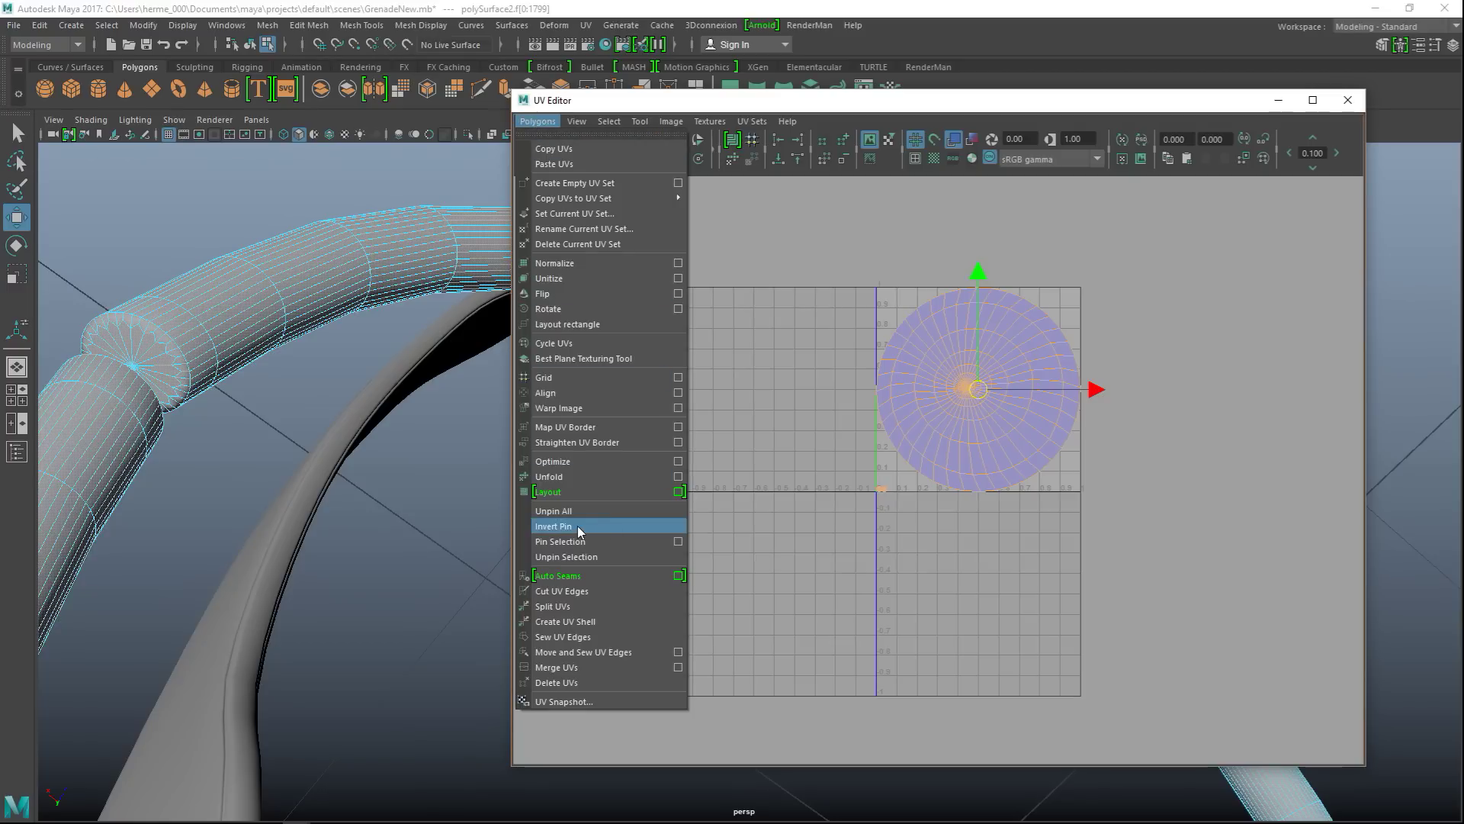
{"action": "left_click", "coordinate": [546, 474]}
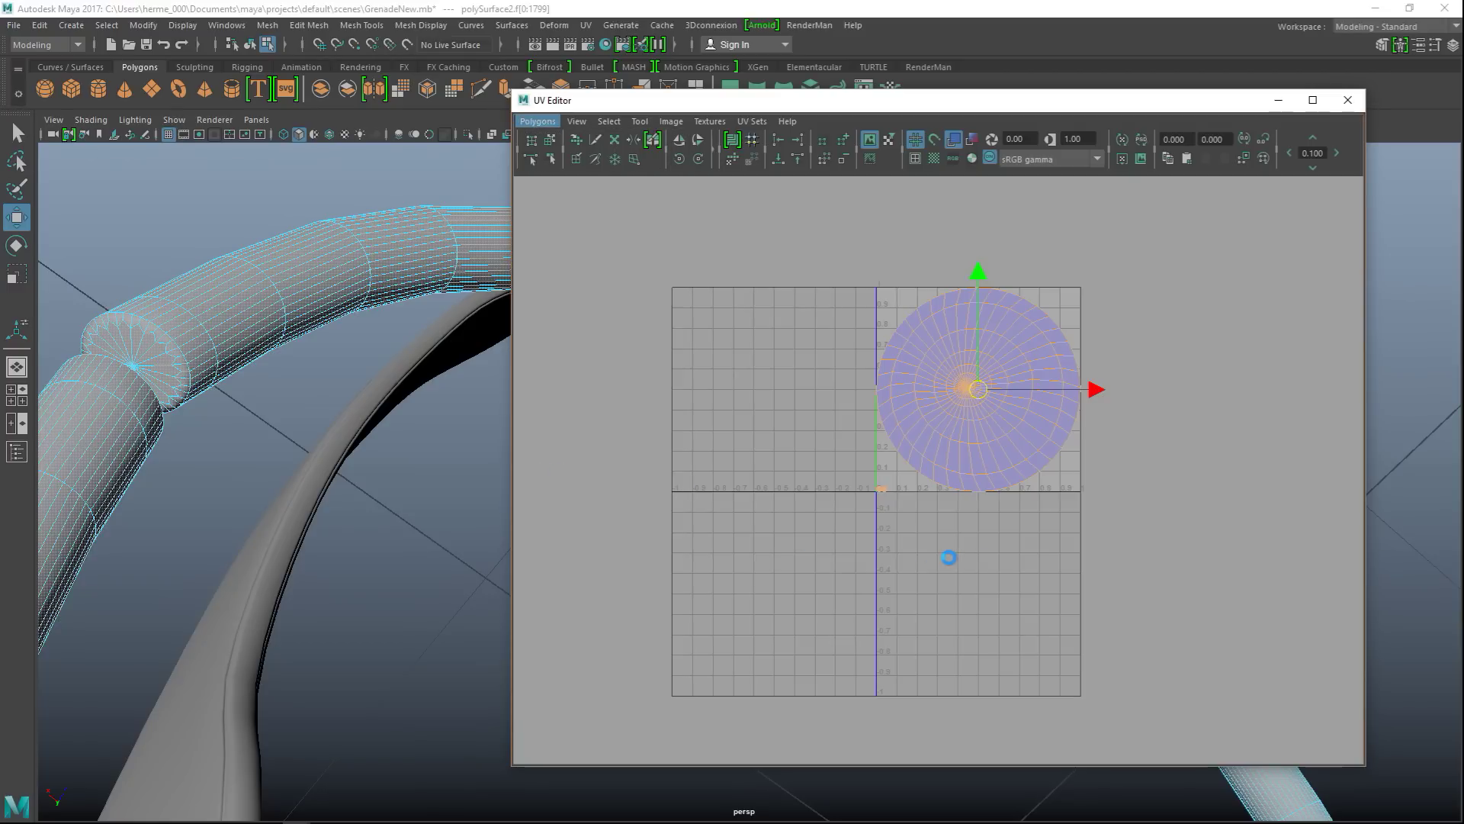
{"action": "scroll", "coordinate": [949, 556], "scroll_direction": "up", "scroll_amount": 5}
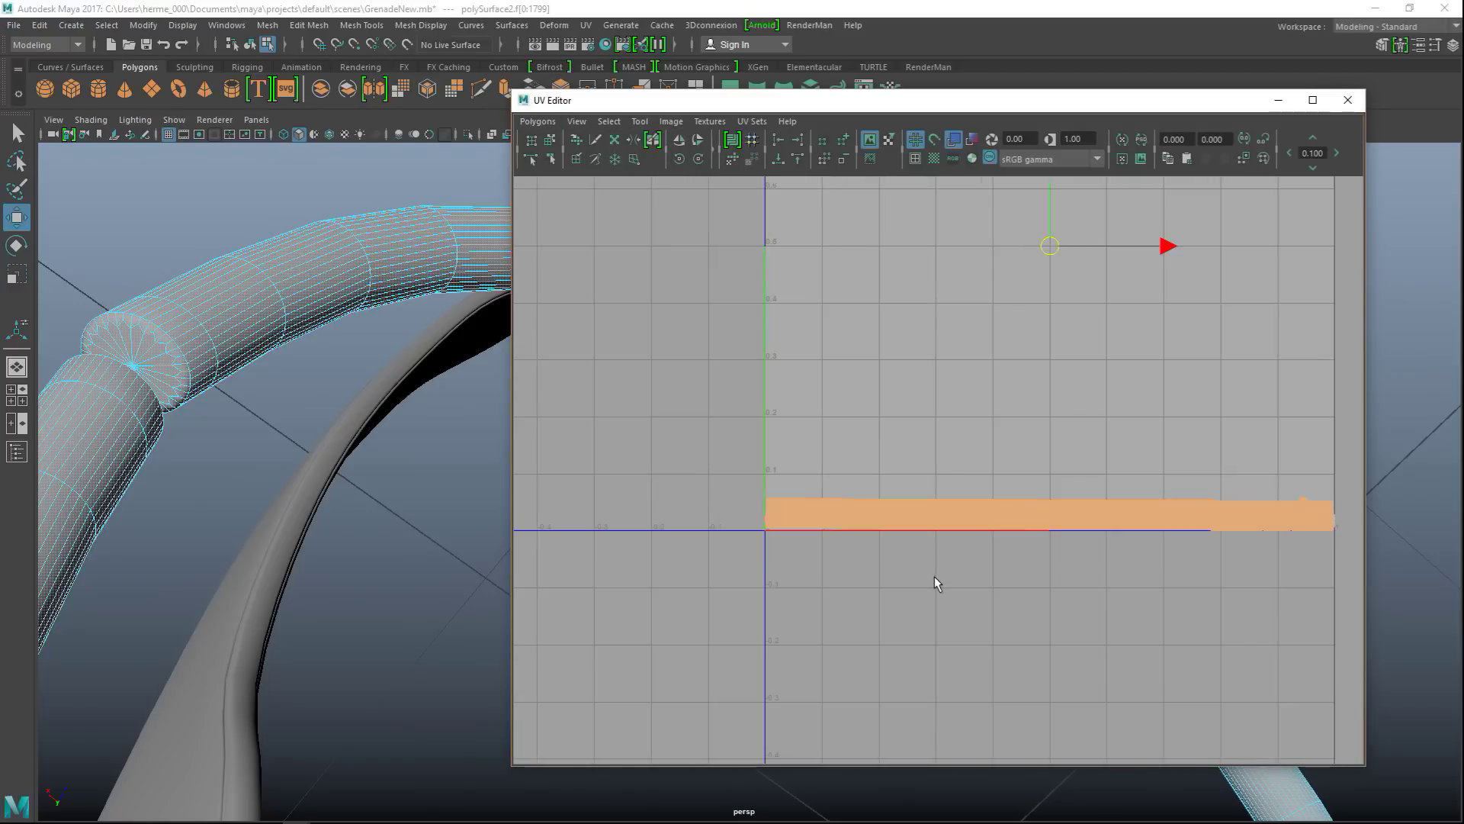
Select the pull ring's long tube shell and move it upward, clear of the end cap shells.
{"action": "right_click_drag", "start_coordinate": [935, 510], "coordinate": [886, 488]}
{"action": "left_click", "coordinate": [948, 512]}
{"action": "left_click_drag", "start_coordinate": [1031, 402], "coordinate": [1043, 291]}
Select the two small end cap shells, scale them up greatly, and move them underneath the tube strip.
{"action": "left_click_drag", "start_coordinate": [1299, 528], "coordinate": [1266, 582]}
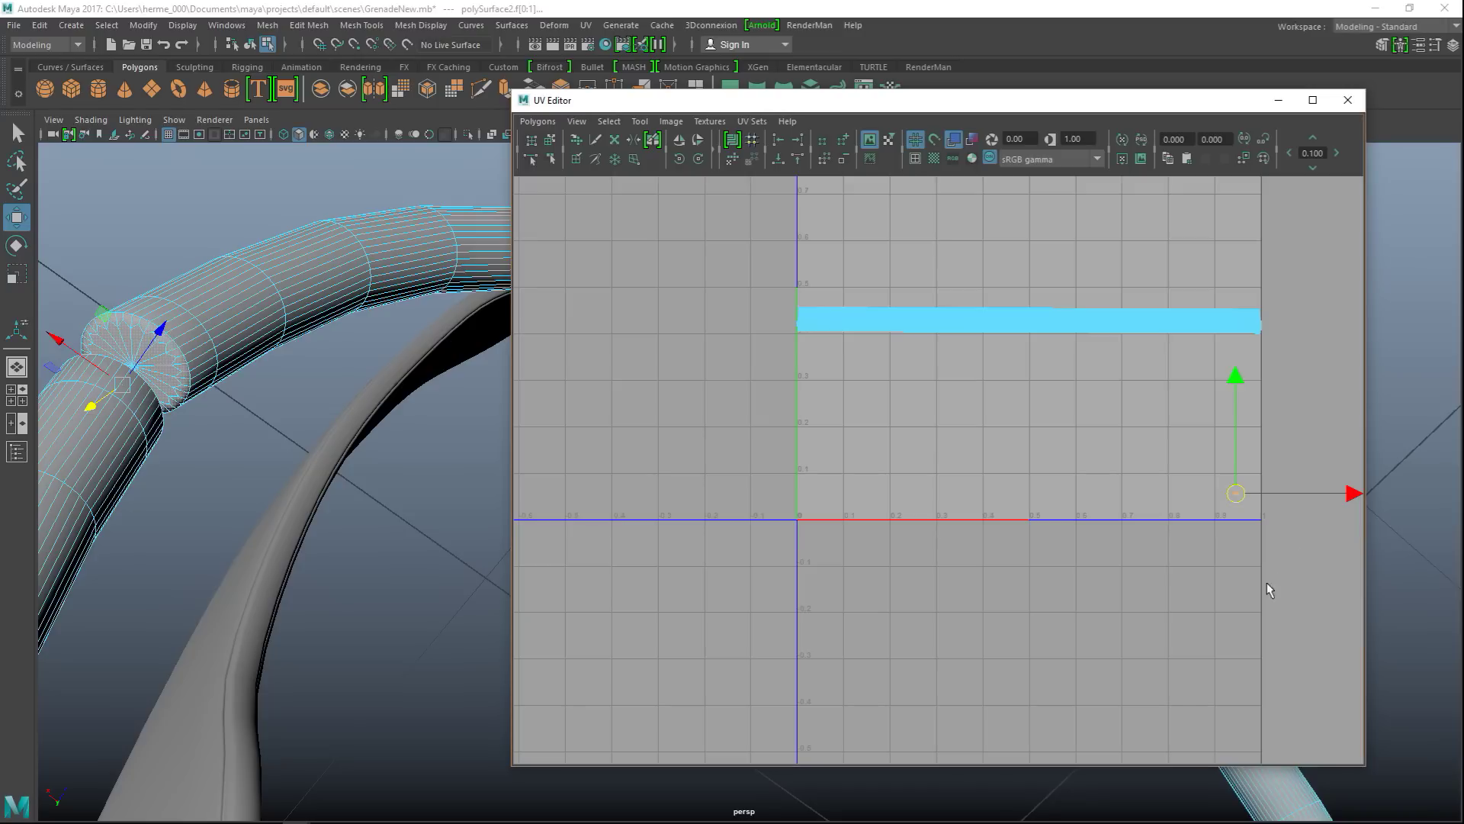
{"action": "key", "text": "r"}
{"action": "left_click_drag", "start_coordinate": [1236, 495], "coordinate": [1459, 548]}
{"action": "left_click_drag", "start_coordinate": [1241, 491], "coordinate": [1463, 527]}
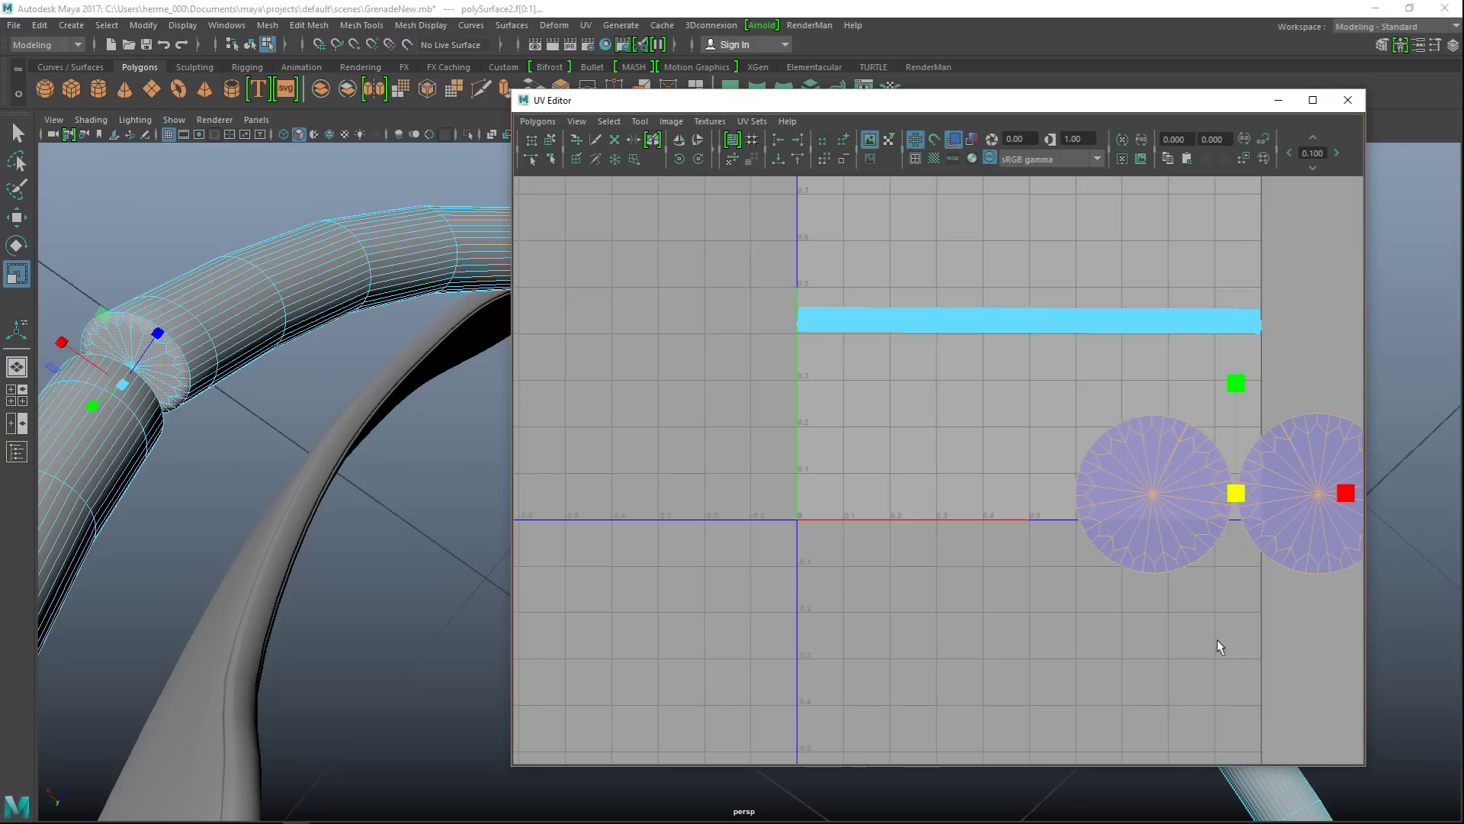
{"action": "key", "text": "w"}
{"action": "left_click_drag", "start_coordinate": [1236, 495], "coordinate": [1016, 436]}
Minimise the UV Editor, return to object selection, and select the fuze housing below the lever.
{"action": "left_click", "coordinate": [1276, 102]}
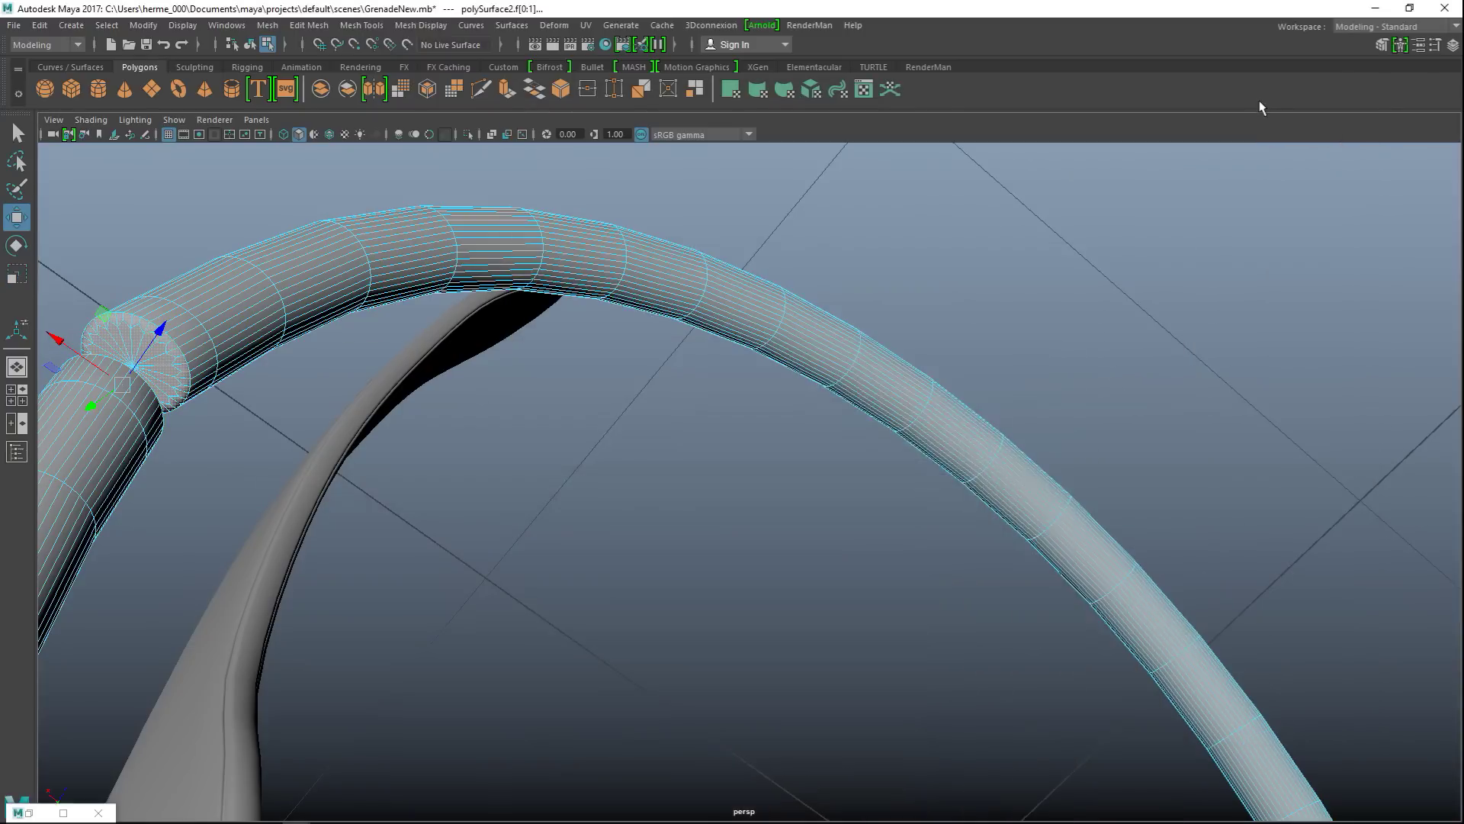
{"action": "scroll", "coordinate": [786, 444], "scroll_direction": "down", "scroll_amount": 12}
{"action": "left_click_drag", "start_coordinate": [915, 567], "coordinate": [562, 611], "text": "alt"}
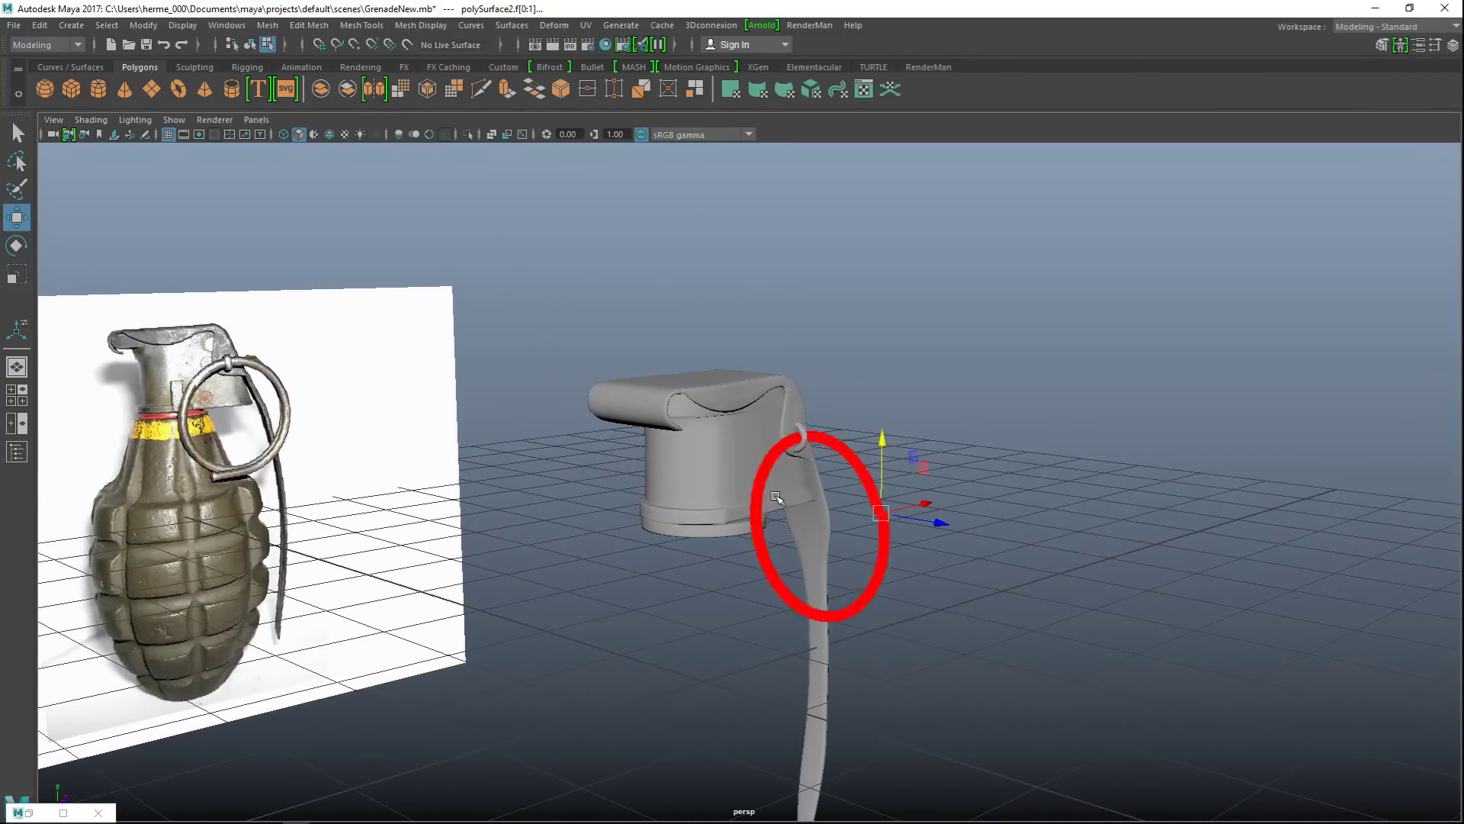
{"action": "right_click_drag", "start_coordinate": [696, 476], "coordinate": [763, 332]}
{"action": "left_click", "coordinate": [697, 488]}
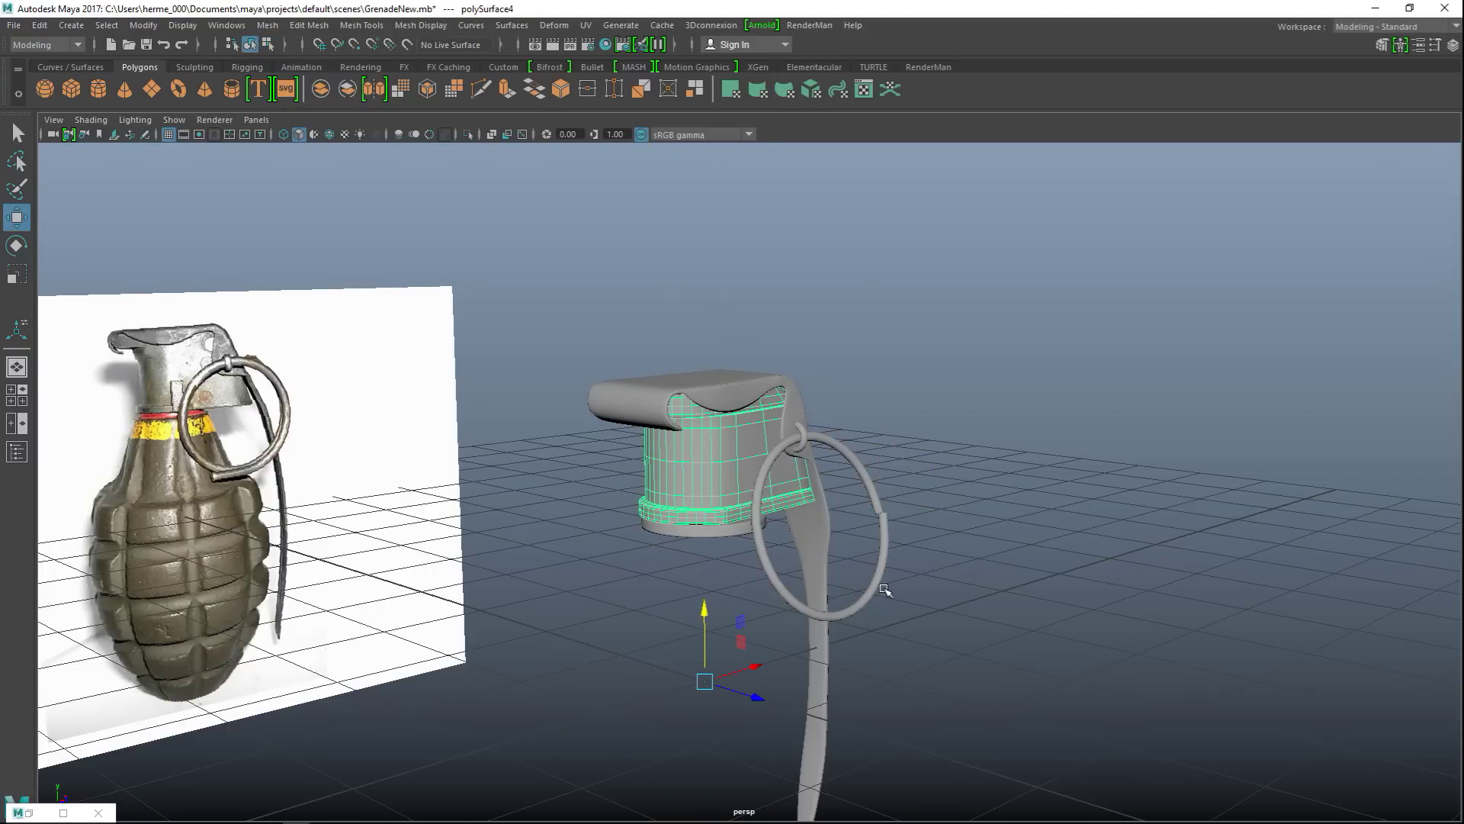
{"action": "right_click_drag", "start_coordinate": [884, 589], "coordinate": [914, 593], "text": "alt"}
{"action": "middle_click_drag", "start_coordinate": [990, 555], "coordinate": [954, 607], "text": "alt"}
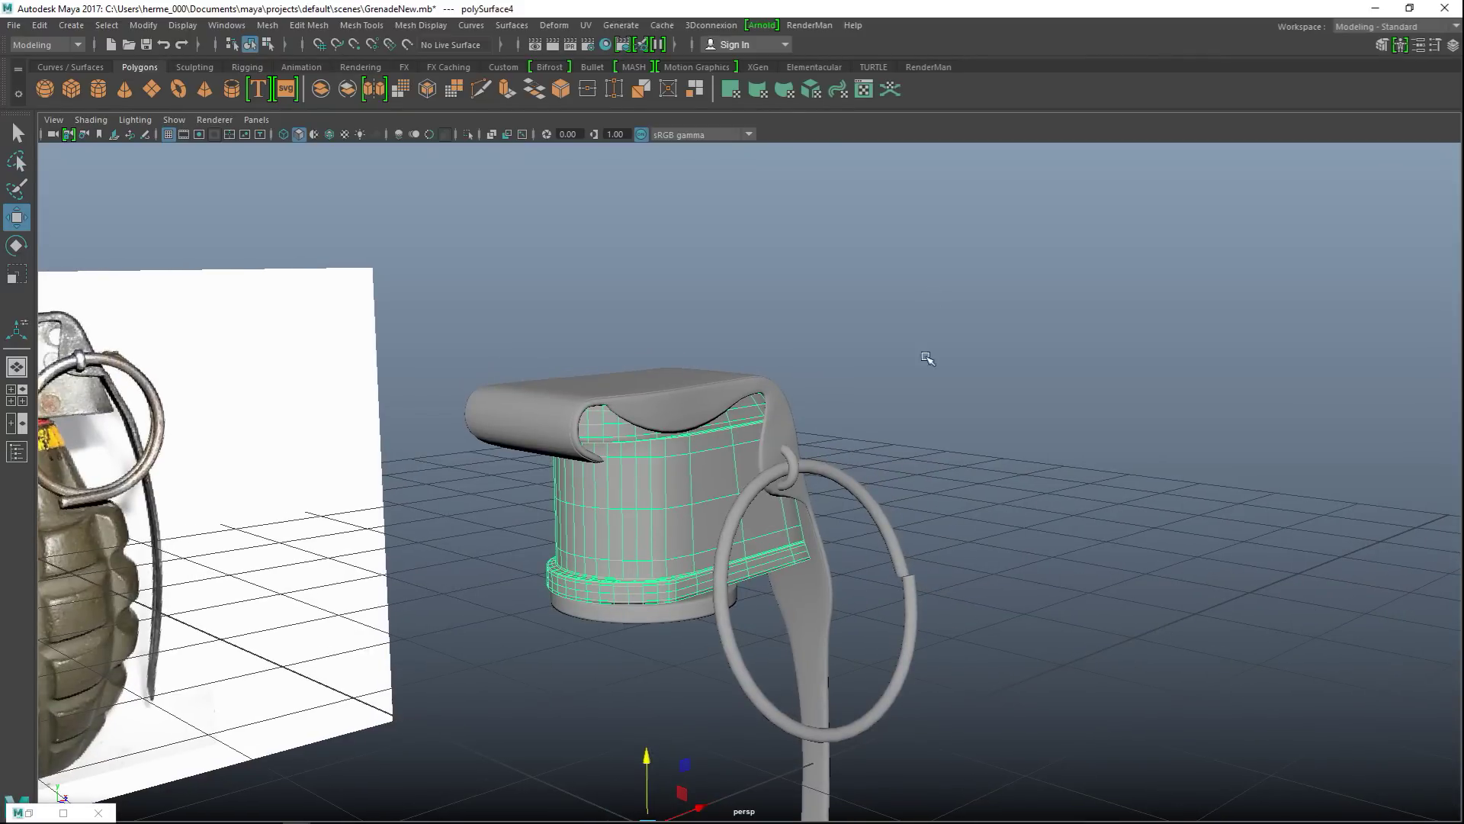
Hide the lever, the round collar under the fuze housing, the pull ring, and the small loop that held it.
{"action": "left_click", "coordinate": [521, 412]}
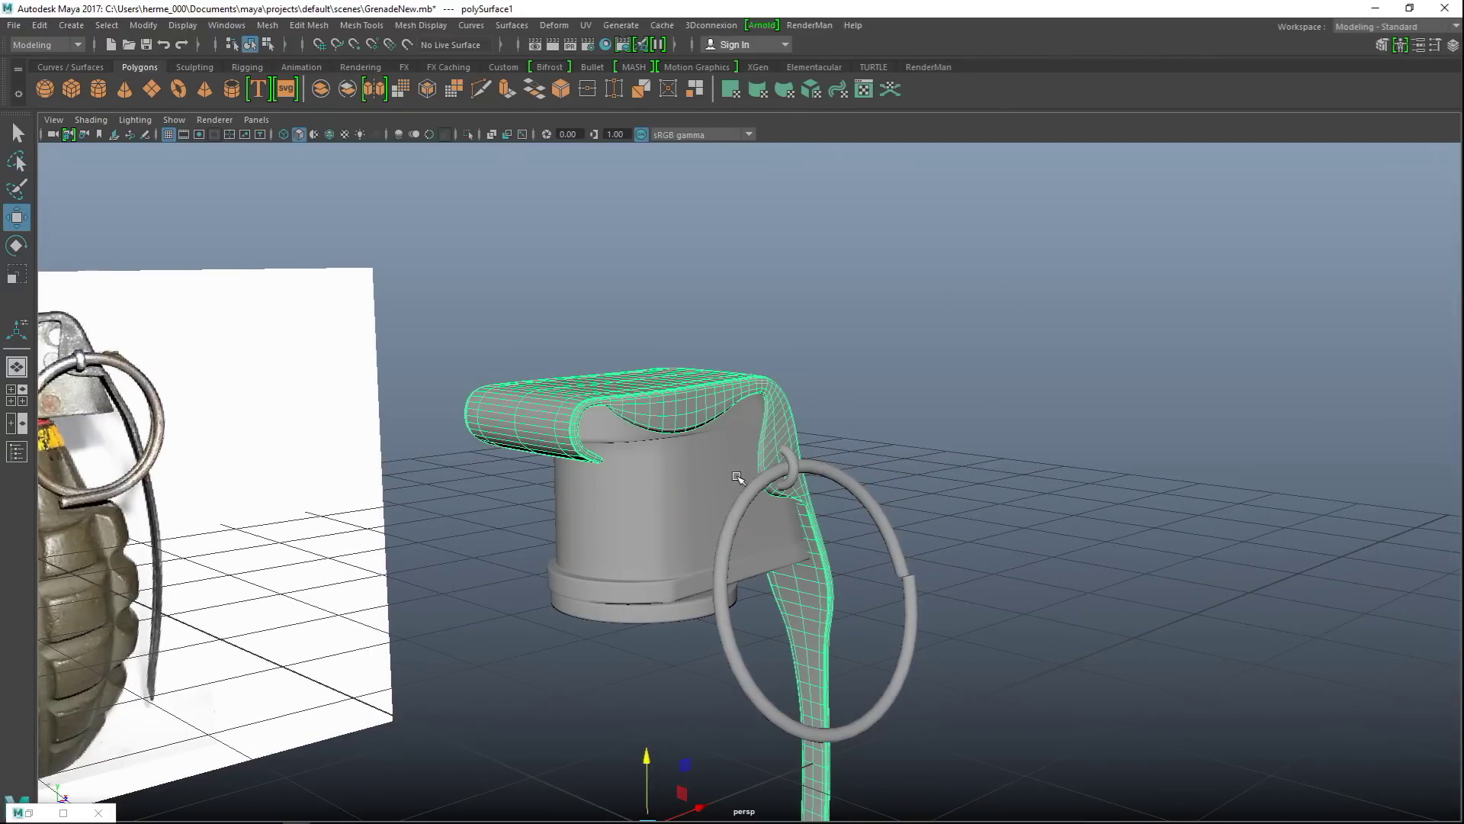
{"action": "key", "text": "ctrl+h"}
{"action": "left_click", "coordinate": [655, 615]}
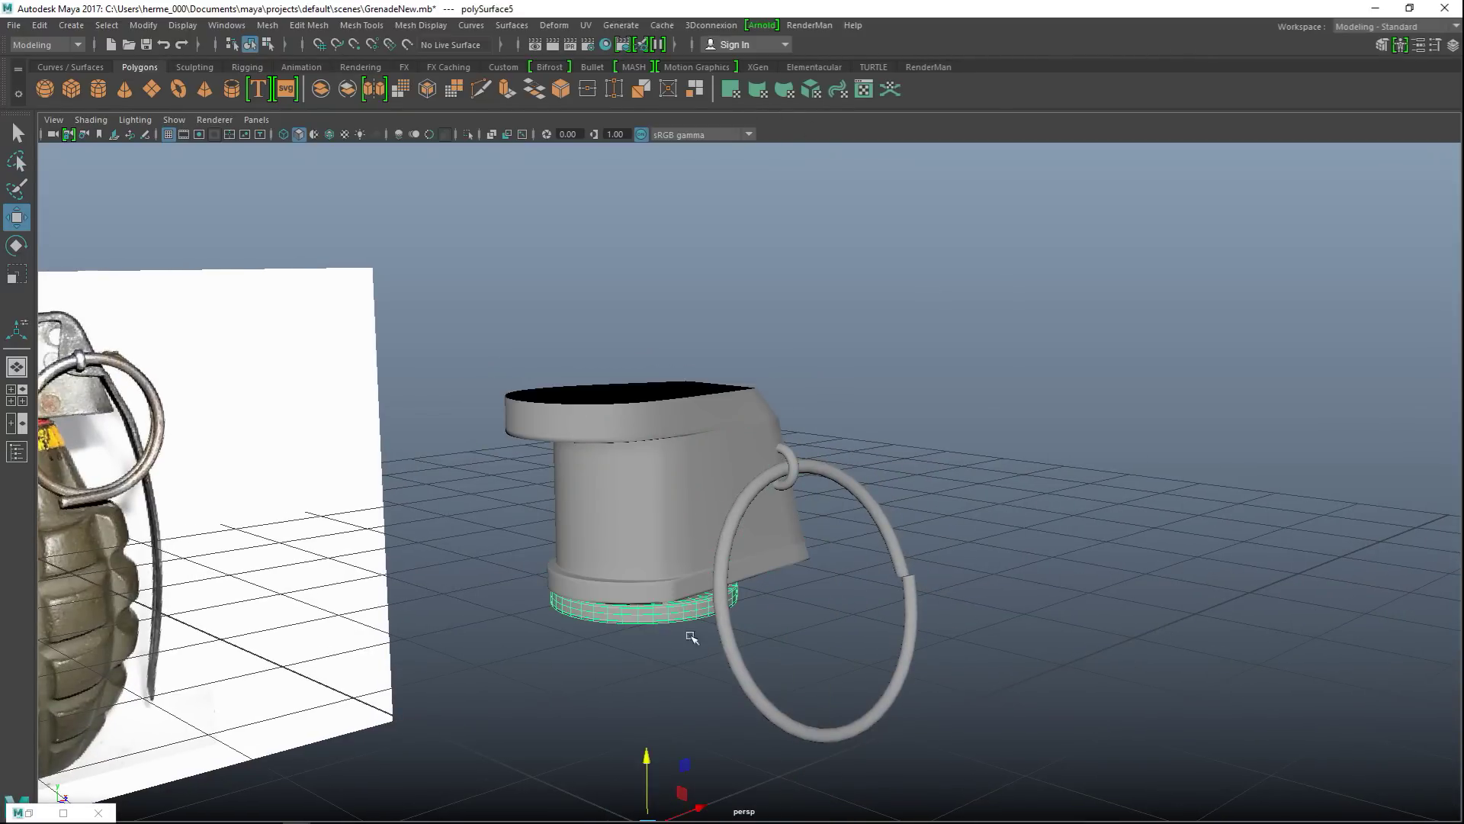
{"action": "key", "text": "ctrl+h"}
{"action": "left_click_drag", "start_coordinate": [879, 572], "coordinate": [980, 711]}
{"action": "key", "text": "ctrl+h"}
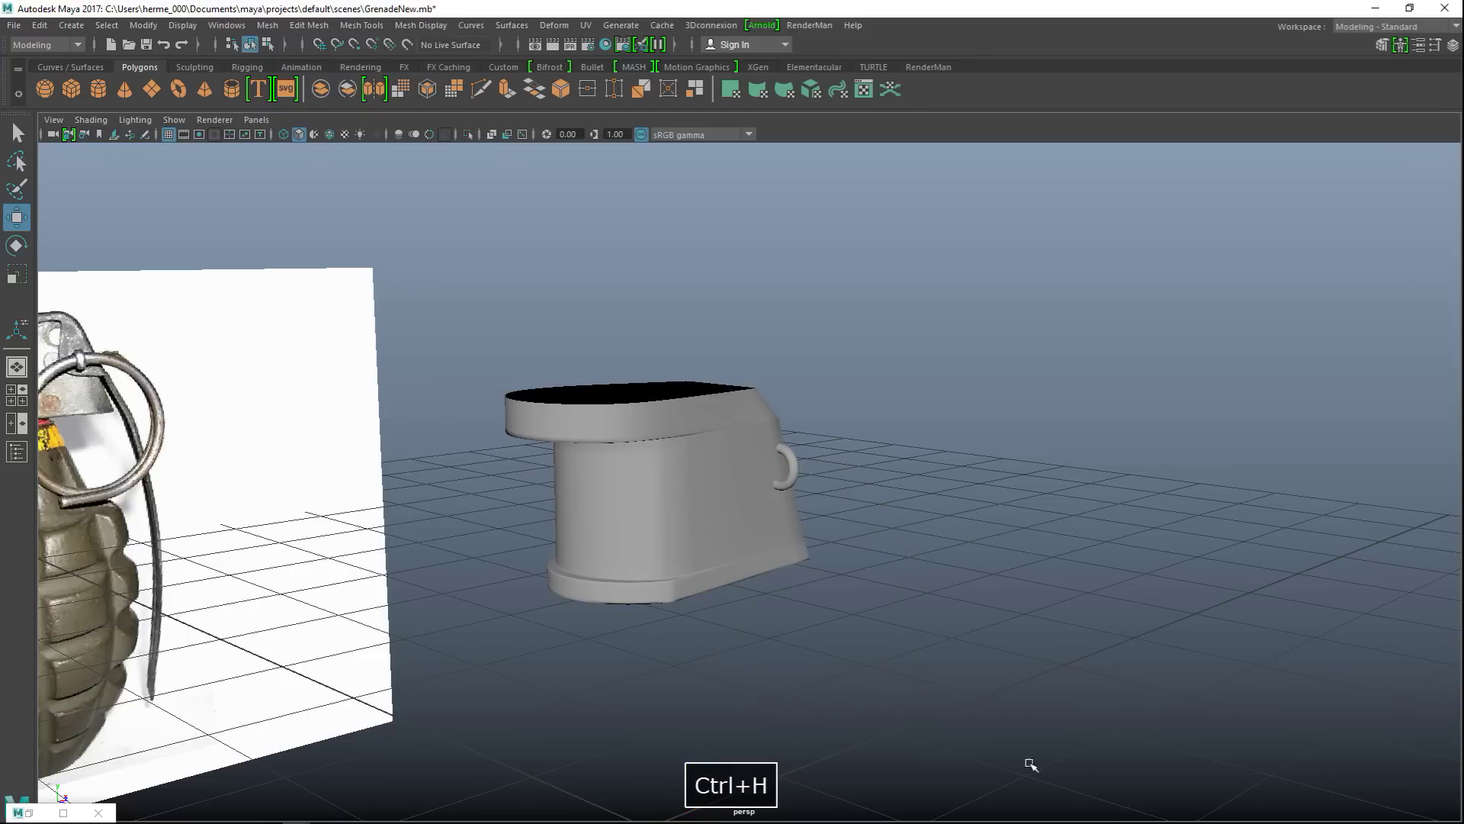
{"action": "left_click", "coordinate": [794, 467]}
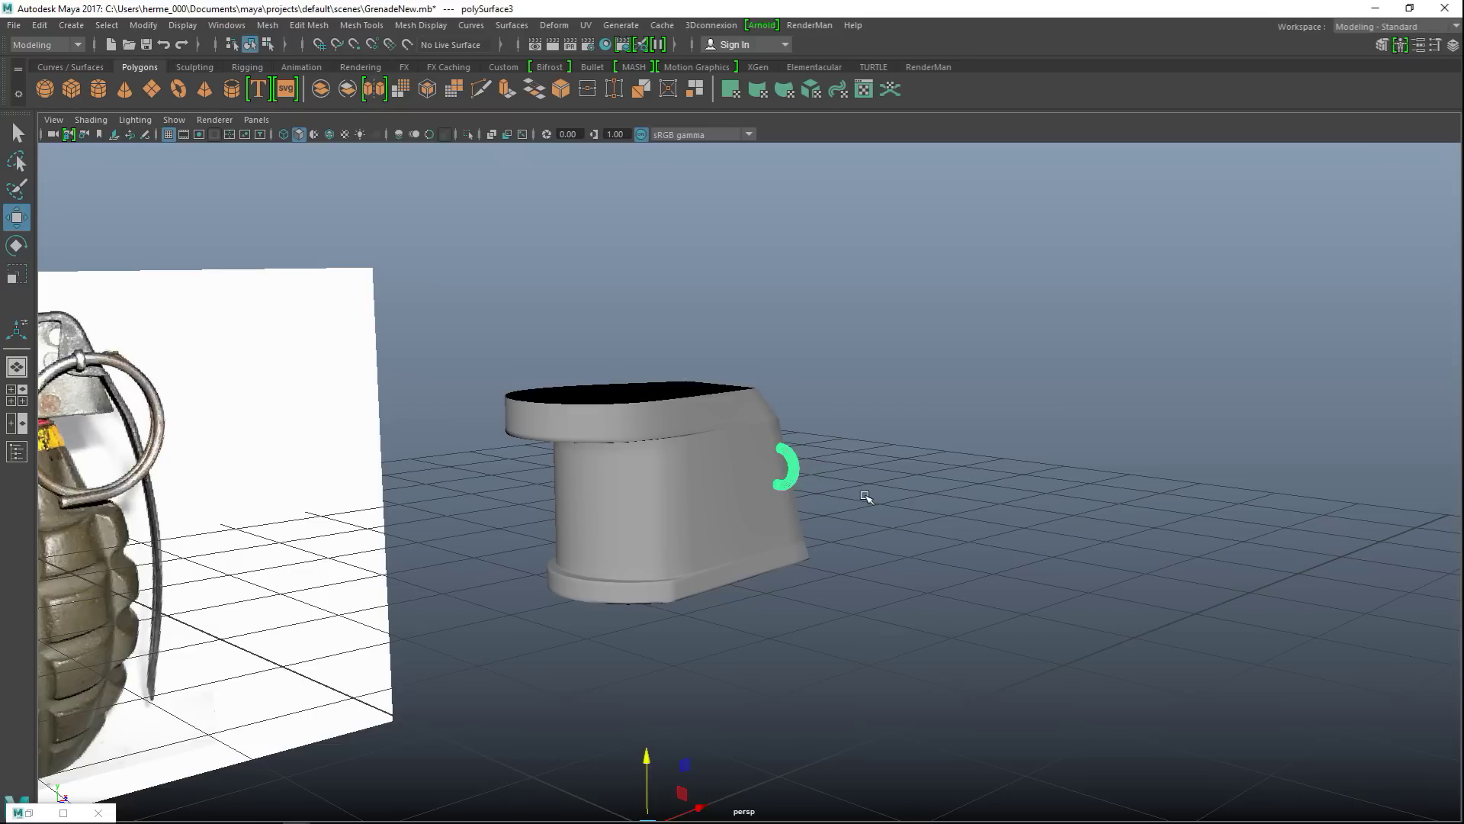
{"action": "key", "text": "ctrl+h"}
Select the fuze housing and delete the messy triangulated faces closing its underside.
{"action": "left_click", "coordinate": [758, 505]}
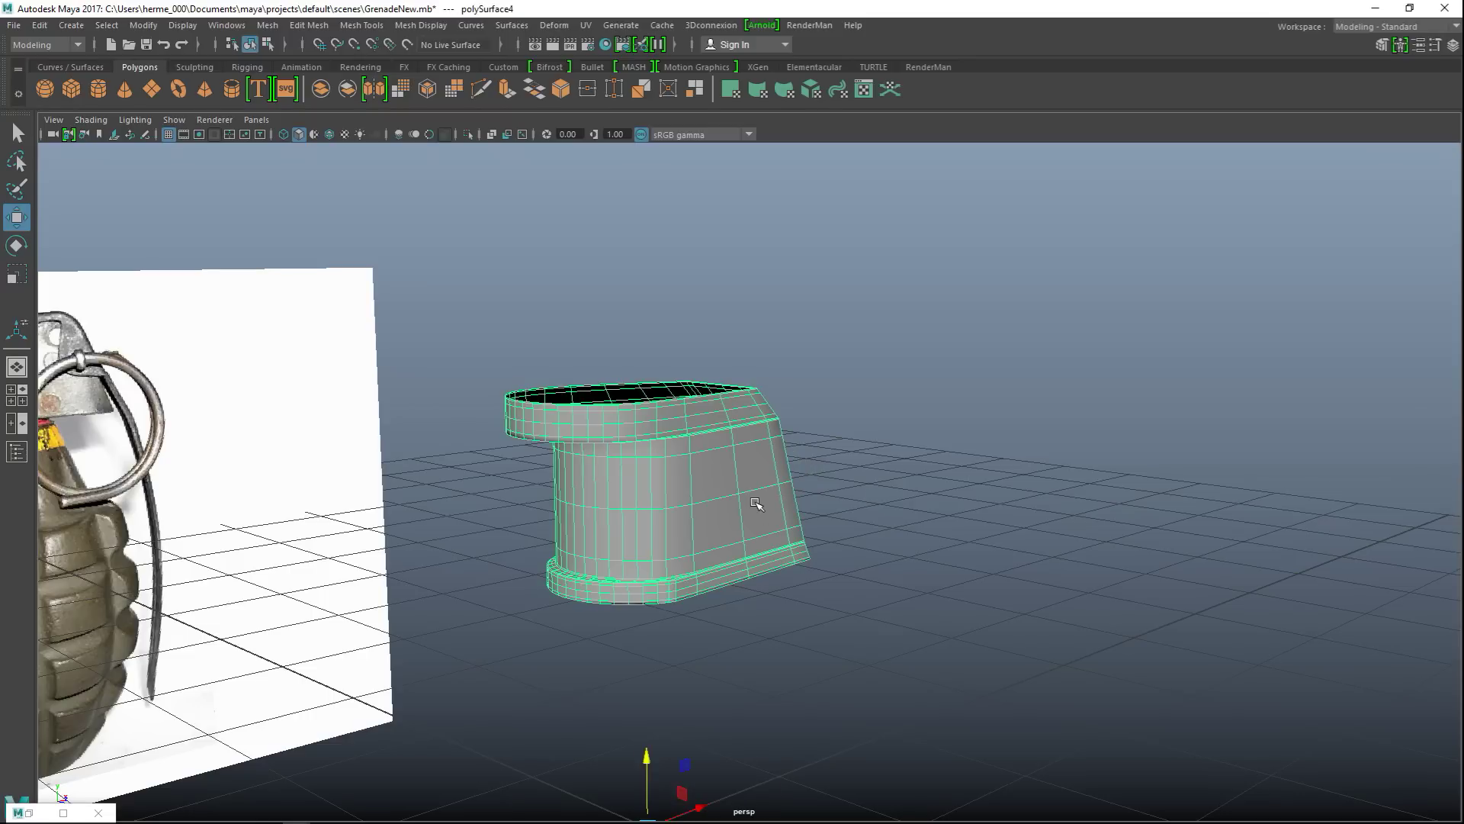
{"action": "left_click_drag", "start_coordinate": [866, 598], "coordinate": [824, 572], "text": "alt"}
{"action": "right_click_drag", "start_coordinate": [855, 645], "coordinate": [877, 656], "text": "alt"}
{"action": "middle_click_drag", "start_coordinate": [920, 666], "coordinate": [988, 542], "text": "alt"}
{"action": "left_click_drag", "start_coordinate": [955, 563], "coordinate": [889, 565], "text": "alt"}
{"action": "middle_click_drag", "start_coordinate": [889, 565], "coordinate": [872, 664], "text": "alt"}
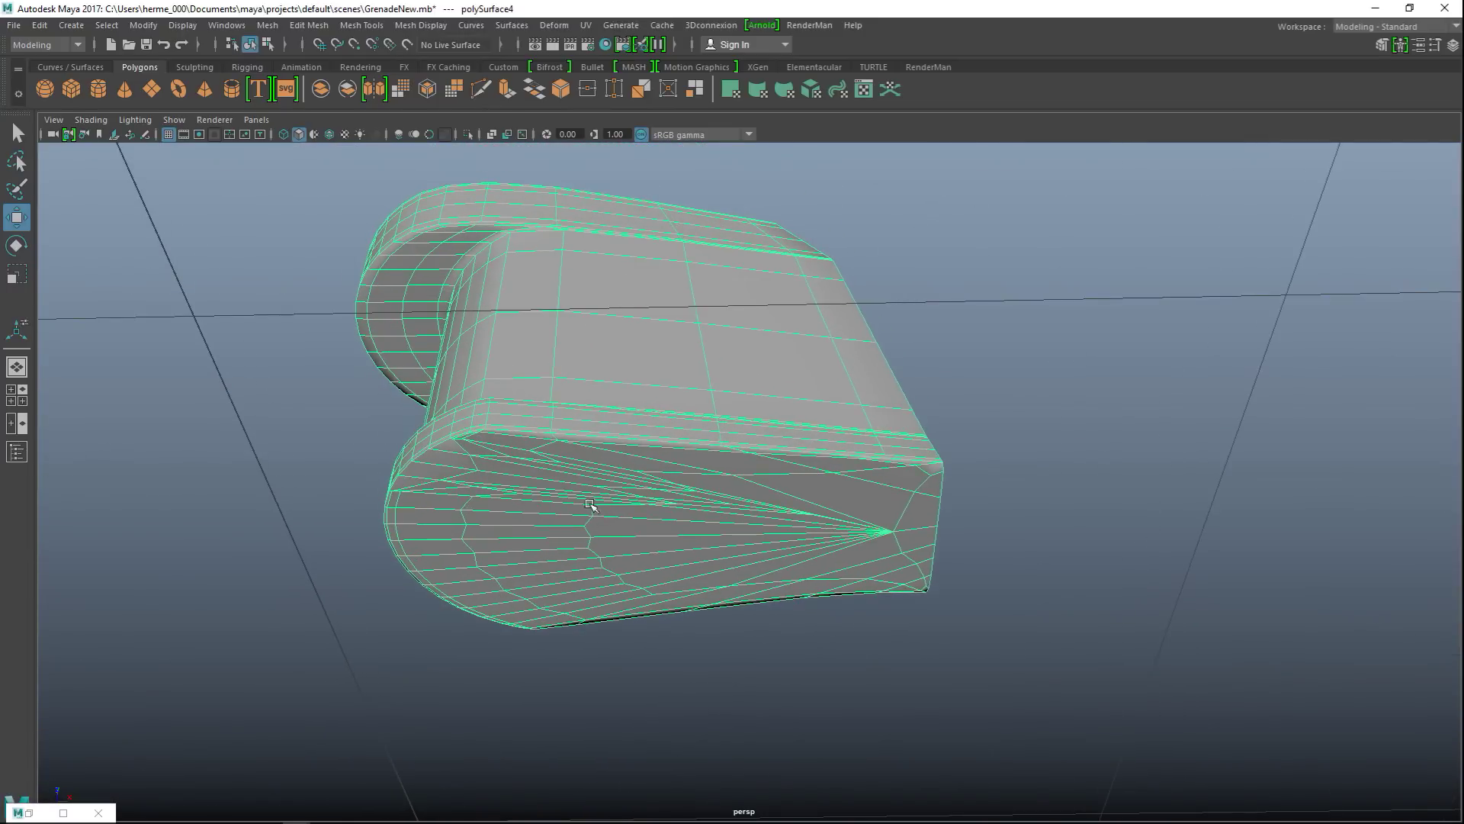
{"action": "right_click", "coordinate": [621, 447]}
{"action": "right_click_drag", "start_coordinate": [628, 383], "coordinate": [633, 396]}
{"action": "left_click_drag", "start_coordinate": [690, 462], "coordinate": [543, 550], "text": "shift"}
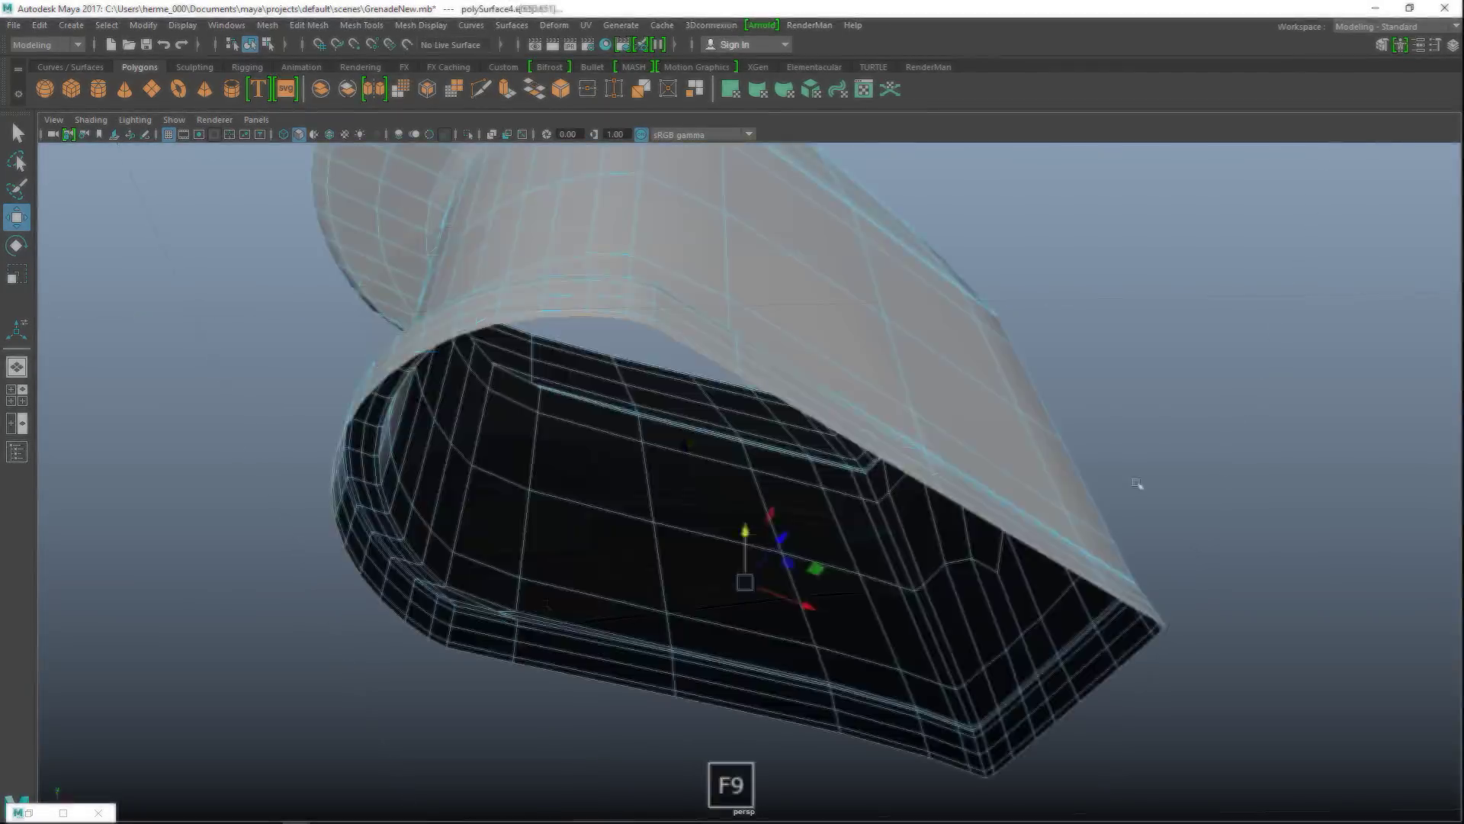
Select the open border edge around the housing's underside and close it with Fill Hole.
{"action": "left_click", "coordinate": [1135, 579]}
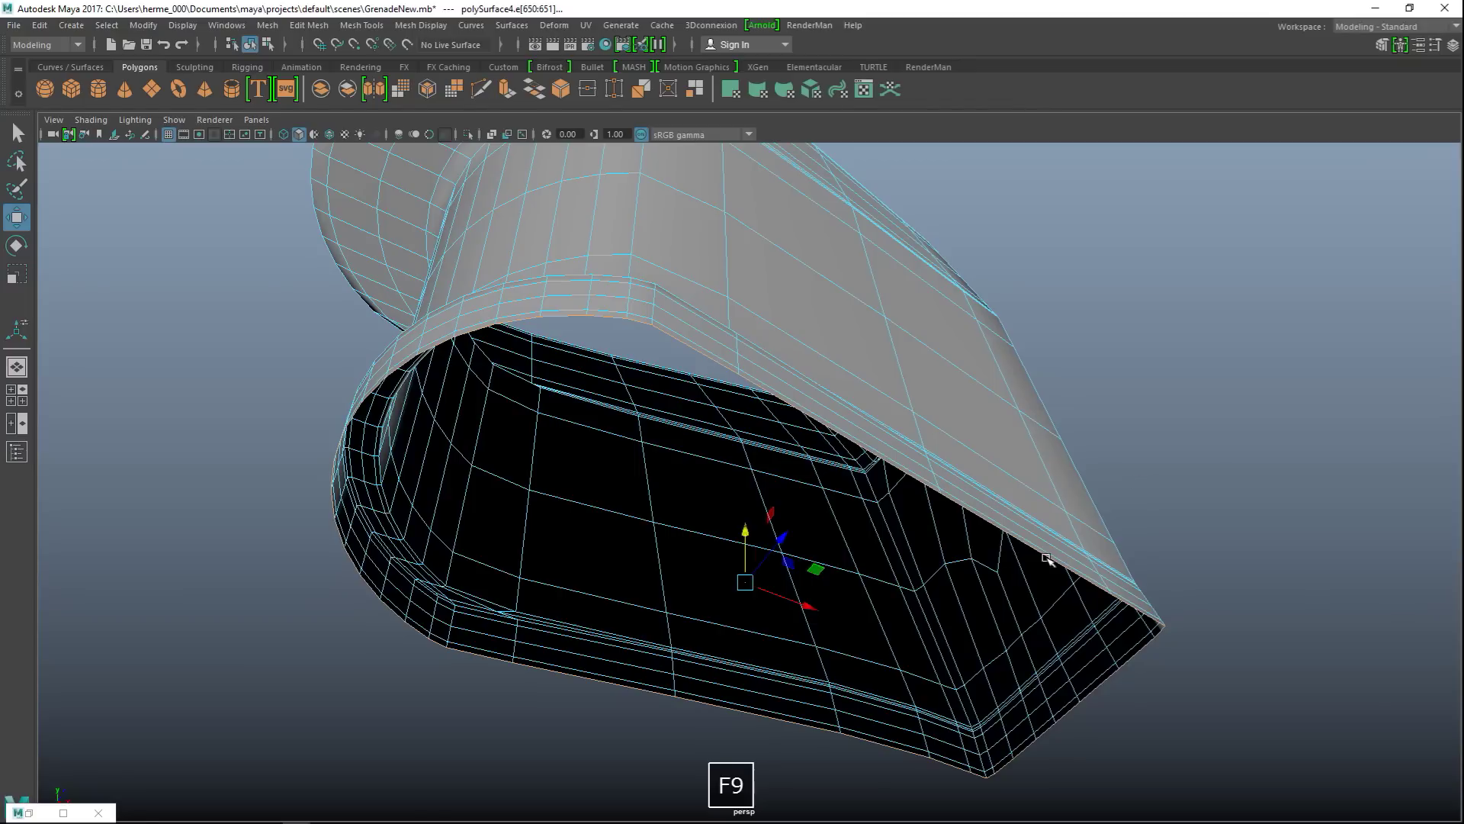
{"action": "left_click_drag", "start_coordinate": [1214, 495], "coordinate": [1172, 457], "text": "alt"}
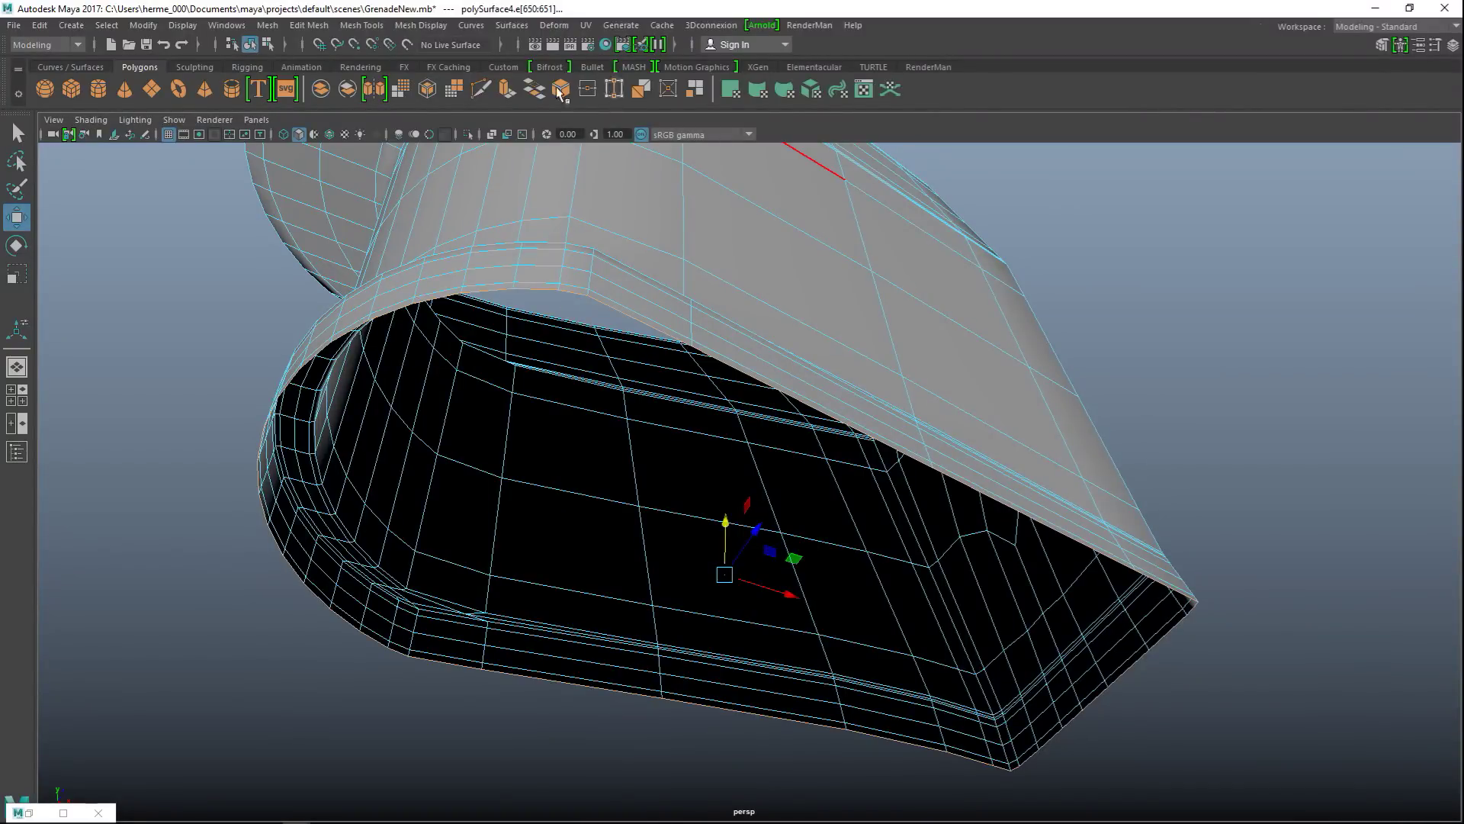
{"action": "left_click", "coordinate": [265, 25]}
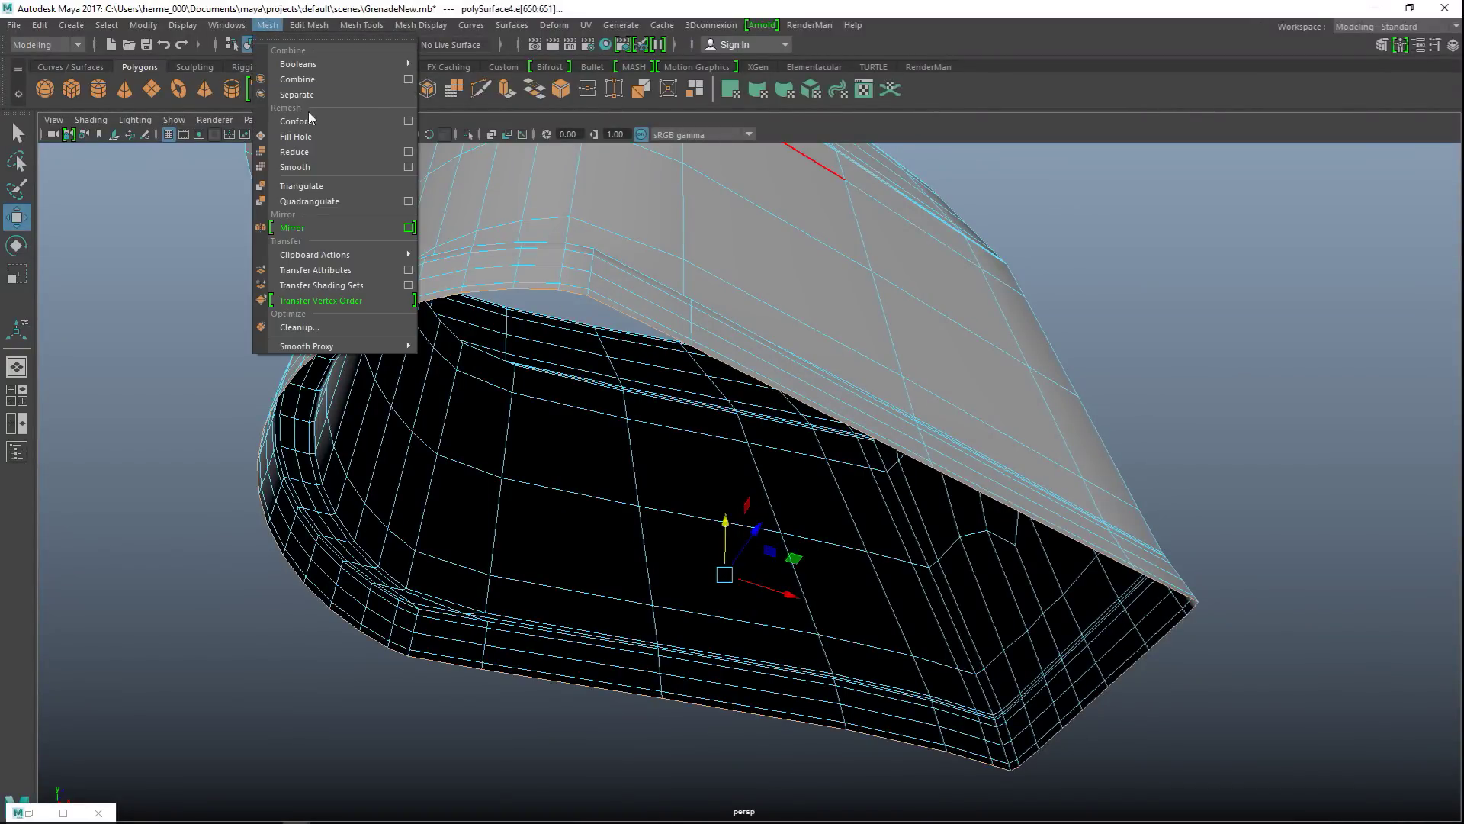
{"action": "left_click", "coordinate": [320, 137]}
Return the housing to object selection and run Cleanup on its faces with more than 4 sides.
{"action": "left_click_drag", "start_coordinate": [670, 366], "coordinate": [1152, 466], "text": "alt"}
{"action": "right_click_drag", "start_coordinate": [845, 354], "coordinate": [891, 340]}
{"action": "left_click", "coordinate": [268, 25]}
{"action": "left_click", "coordinate": [315, 322]}
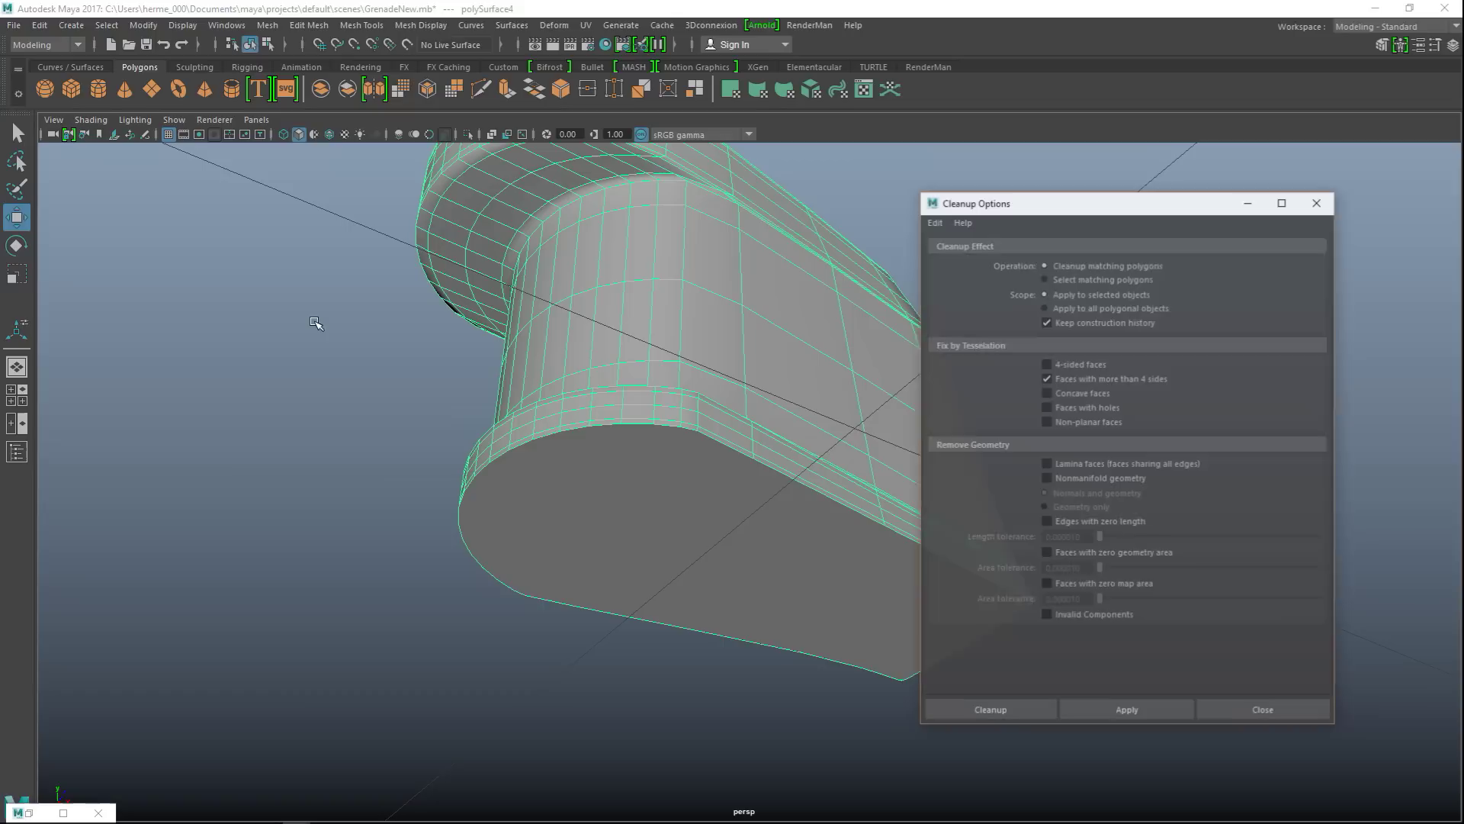
{"action": "left_click", "coordinate": [985, 709]}
{"action": "left_click_drag", "start_coordinate": [965, 702], "coordinate": [1004, 697], "text": "alt"}
{"action": "right_click_drag", "start_coordinate": [766, 331], "coordinate": [826, 319]}
{"action": "key", "text": "f"}
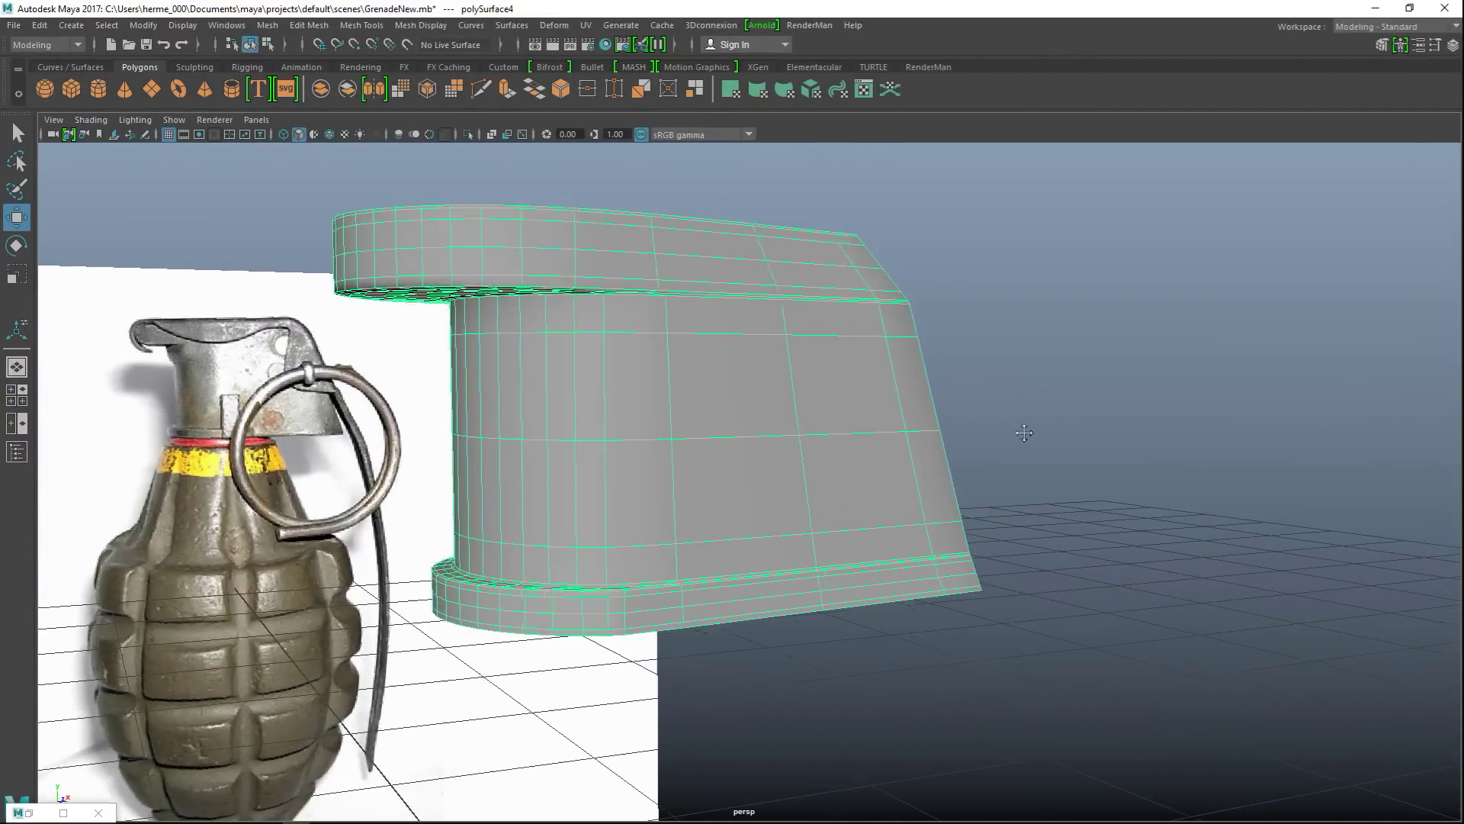